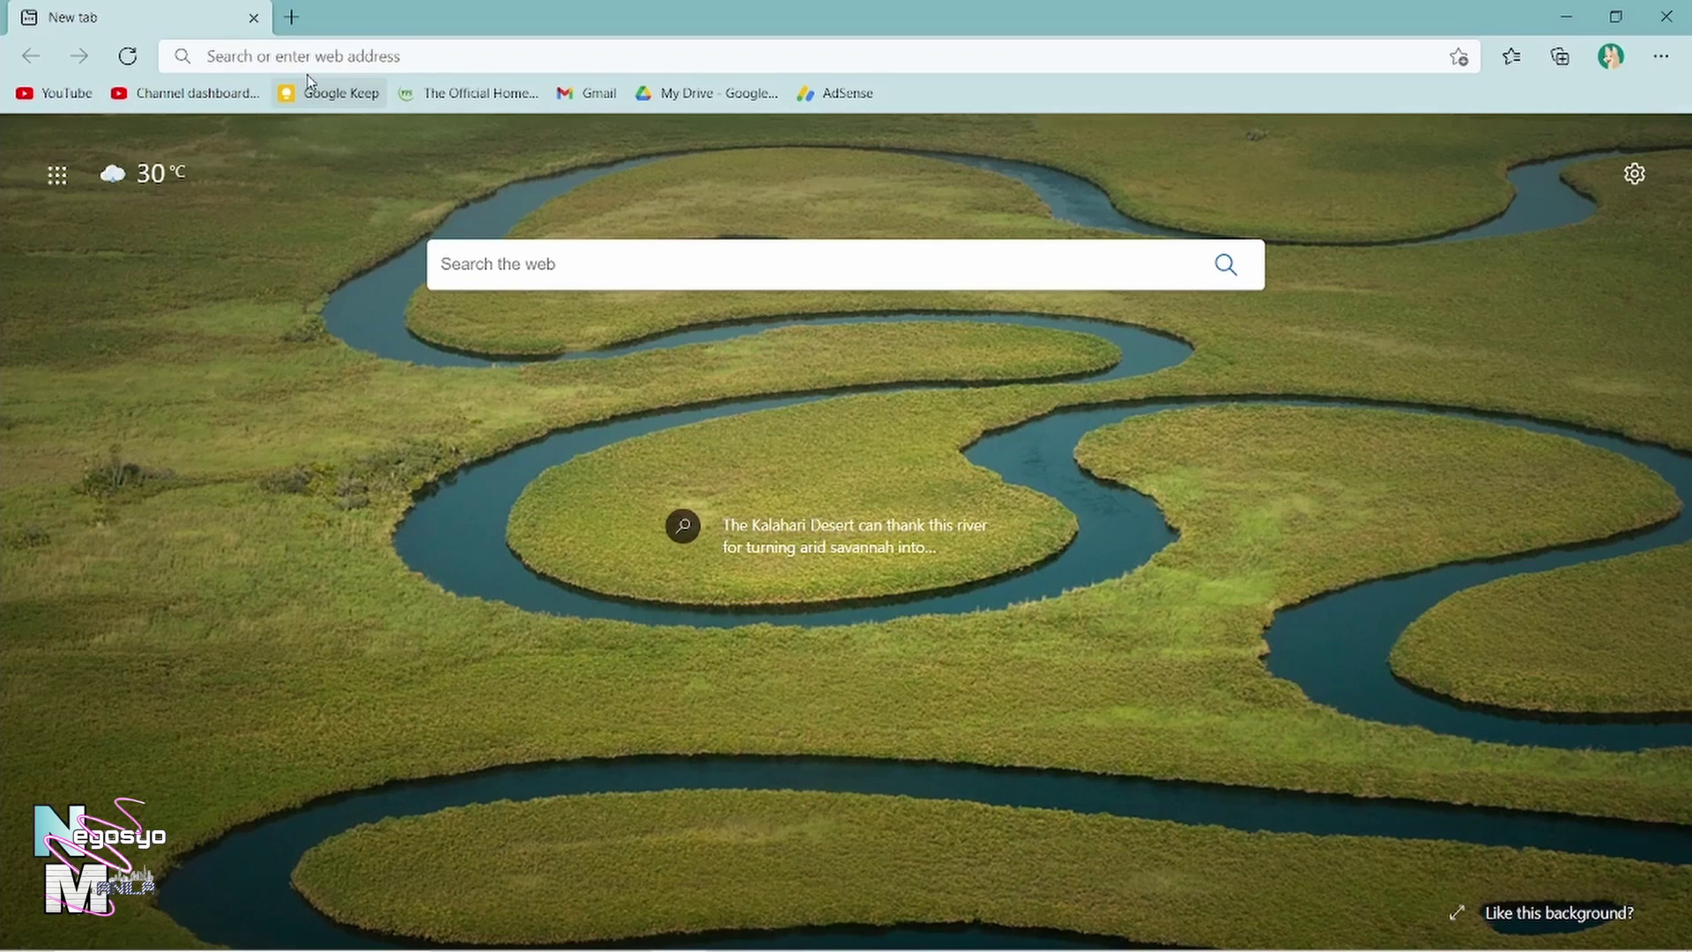
click(317, 58)
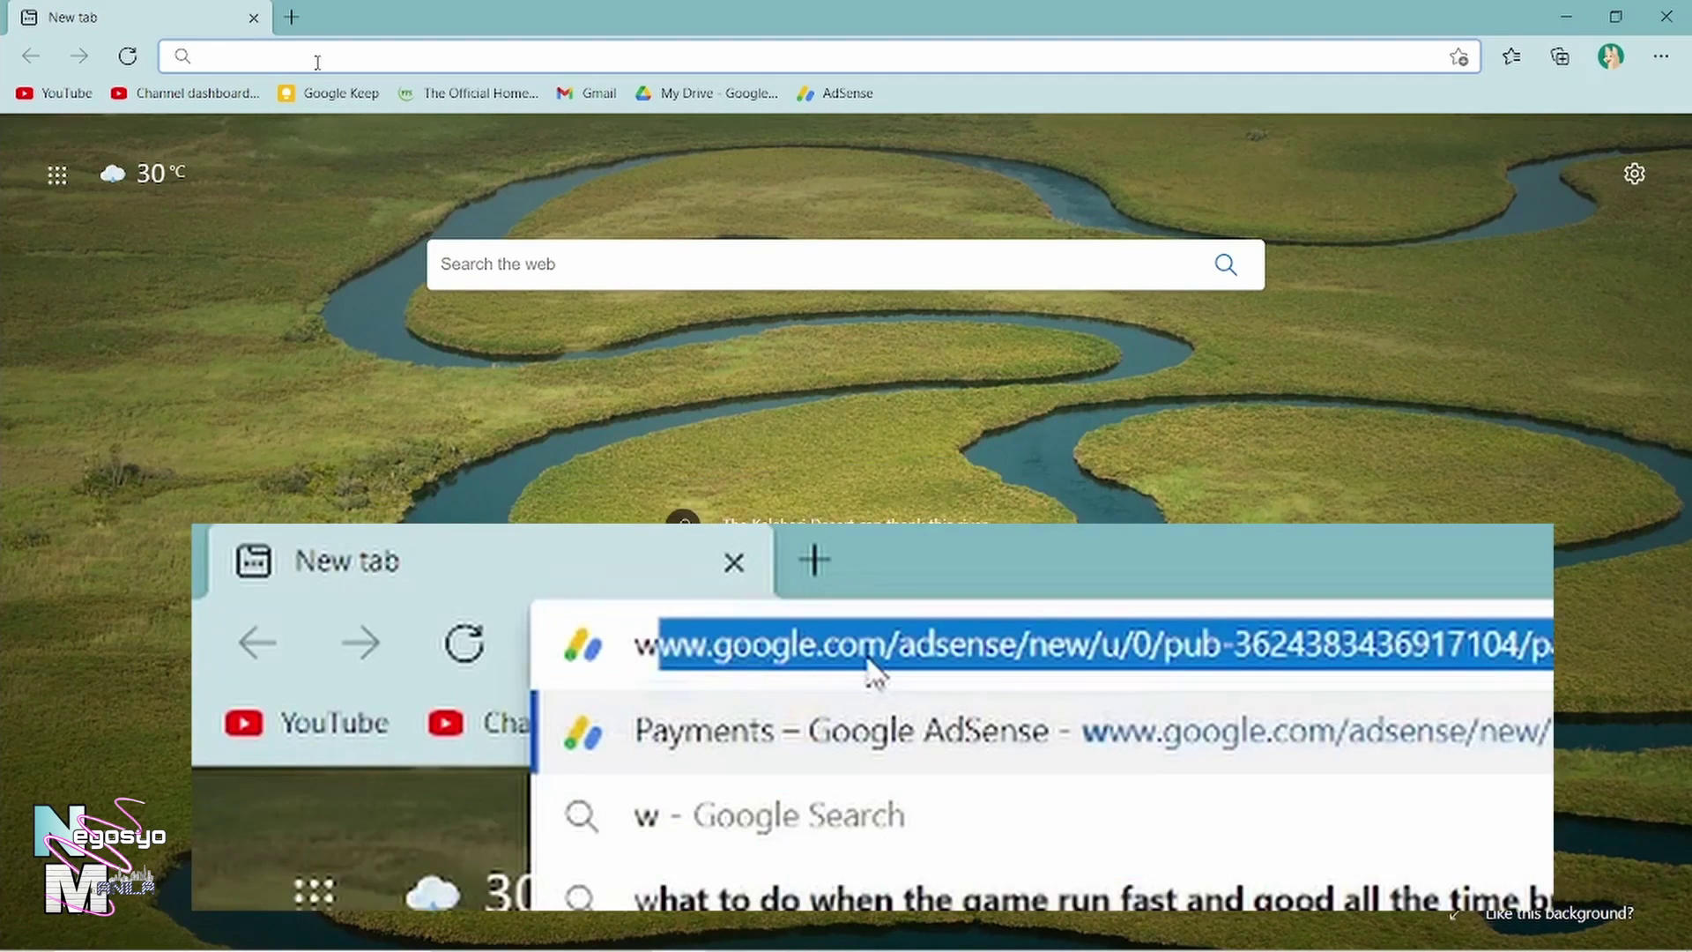
text(www.tinkercad.com)
key(Return)
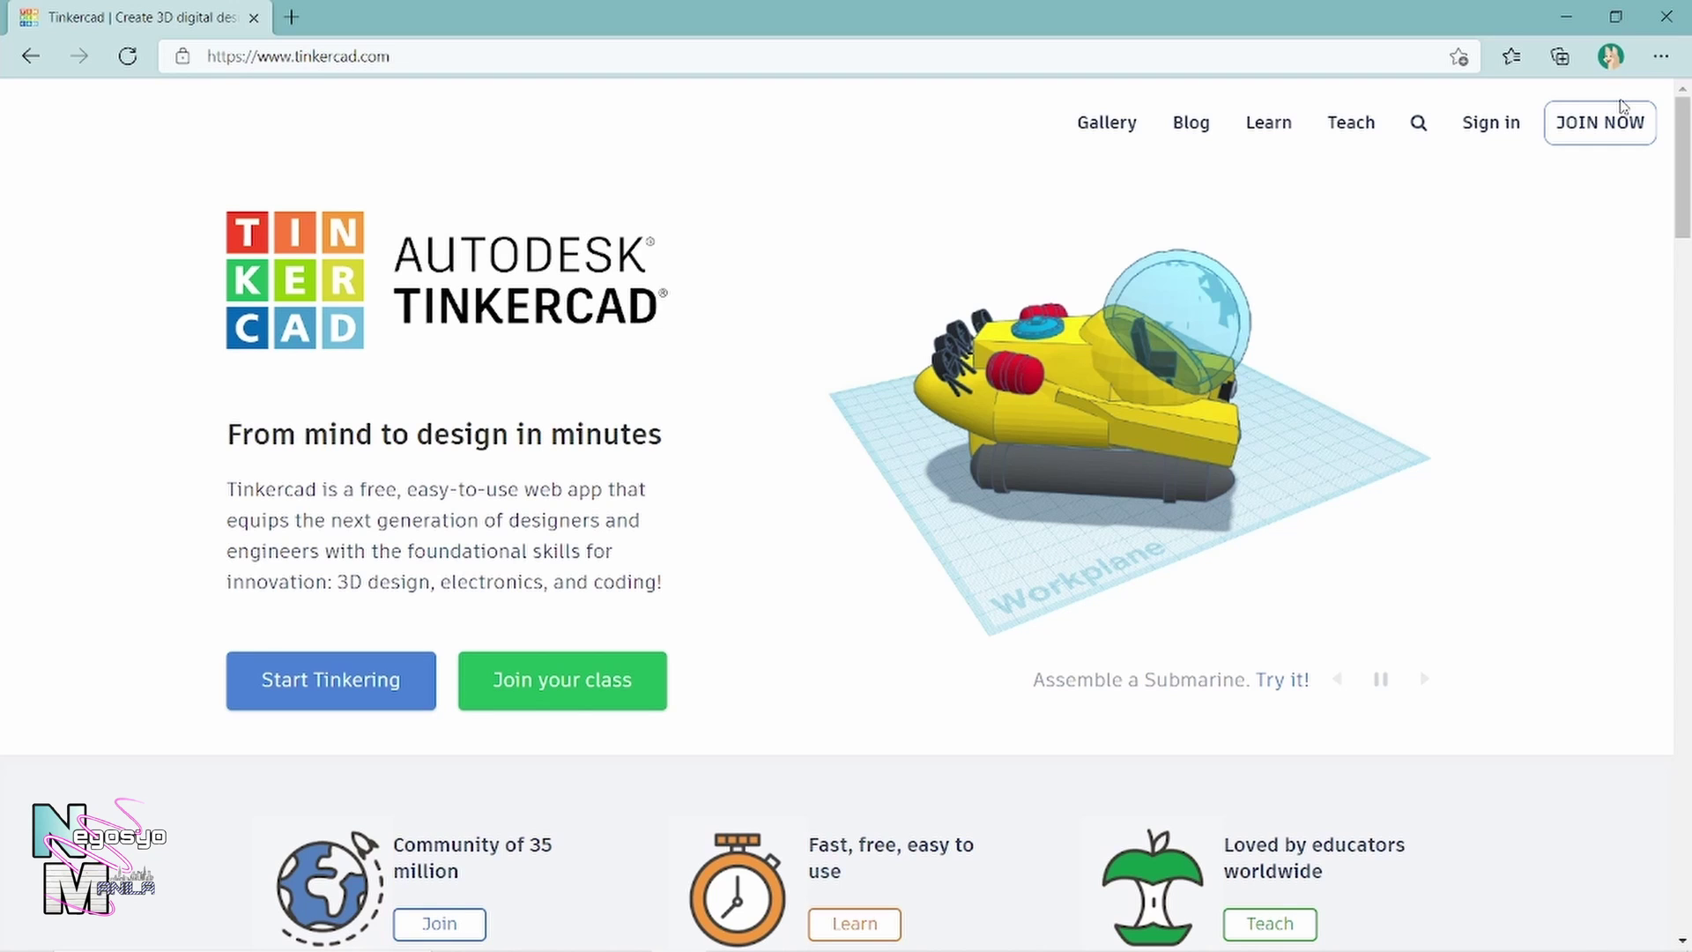
Step: Start joining Tinkercad and choose to create a personal account
scroll(1622, 97, up, 5)
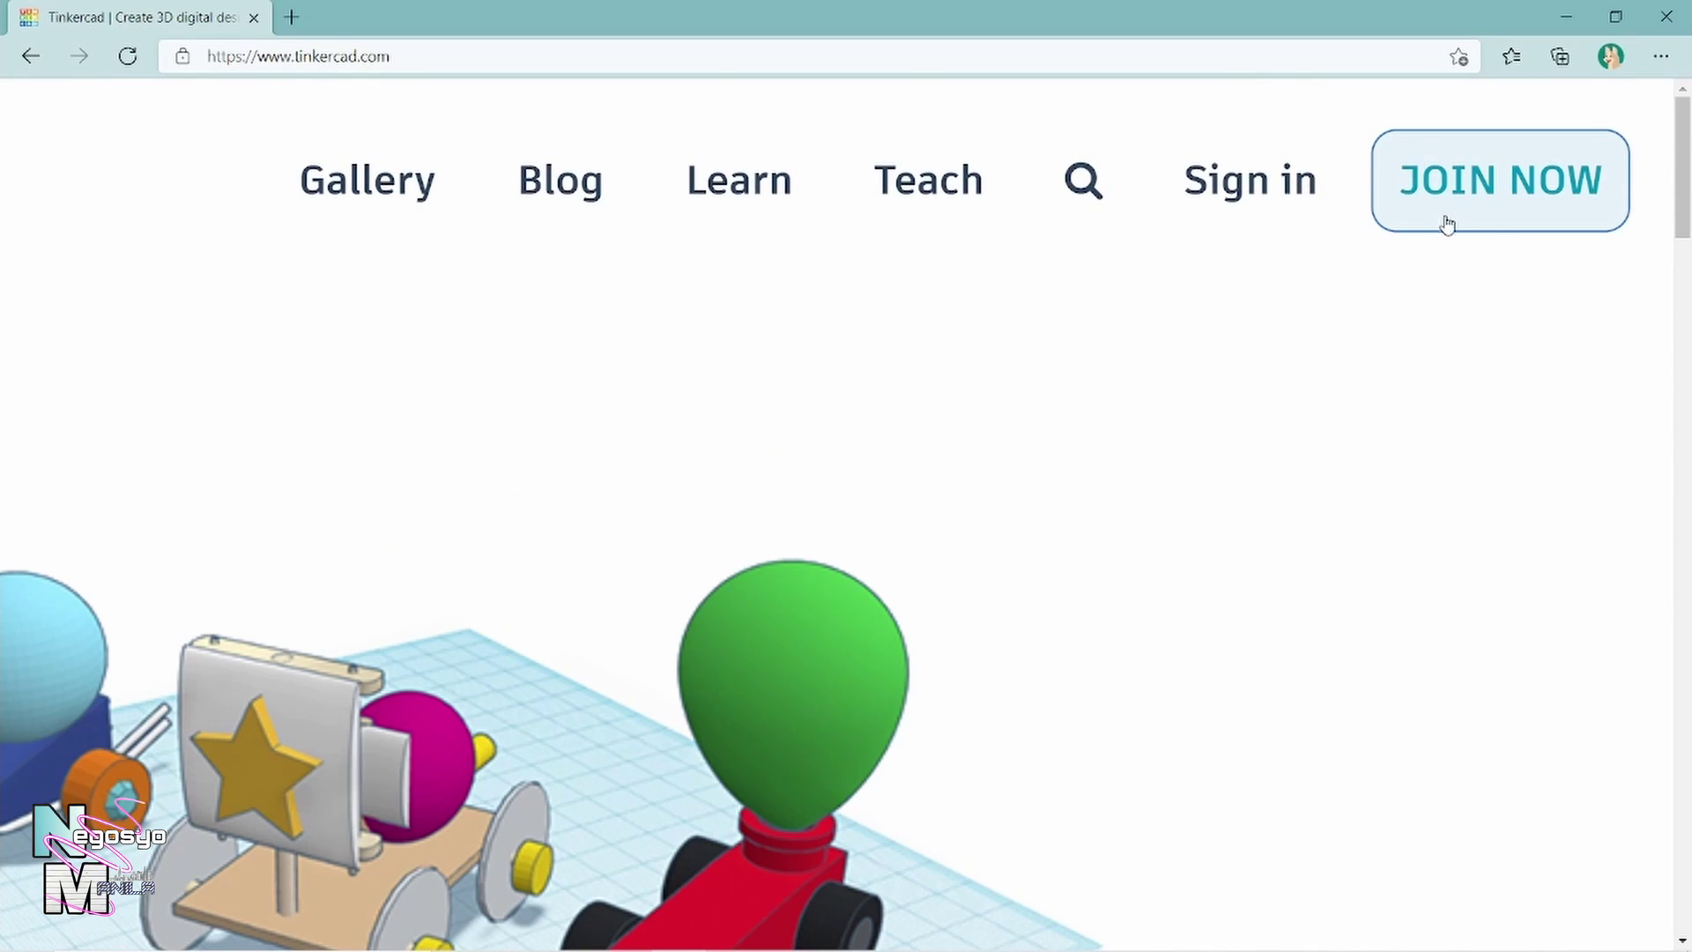
click(1494, 230)
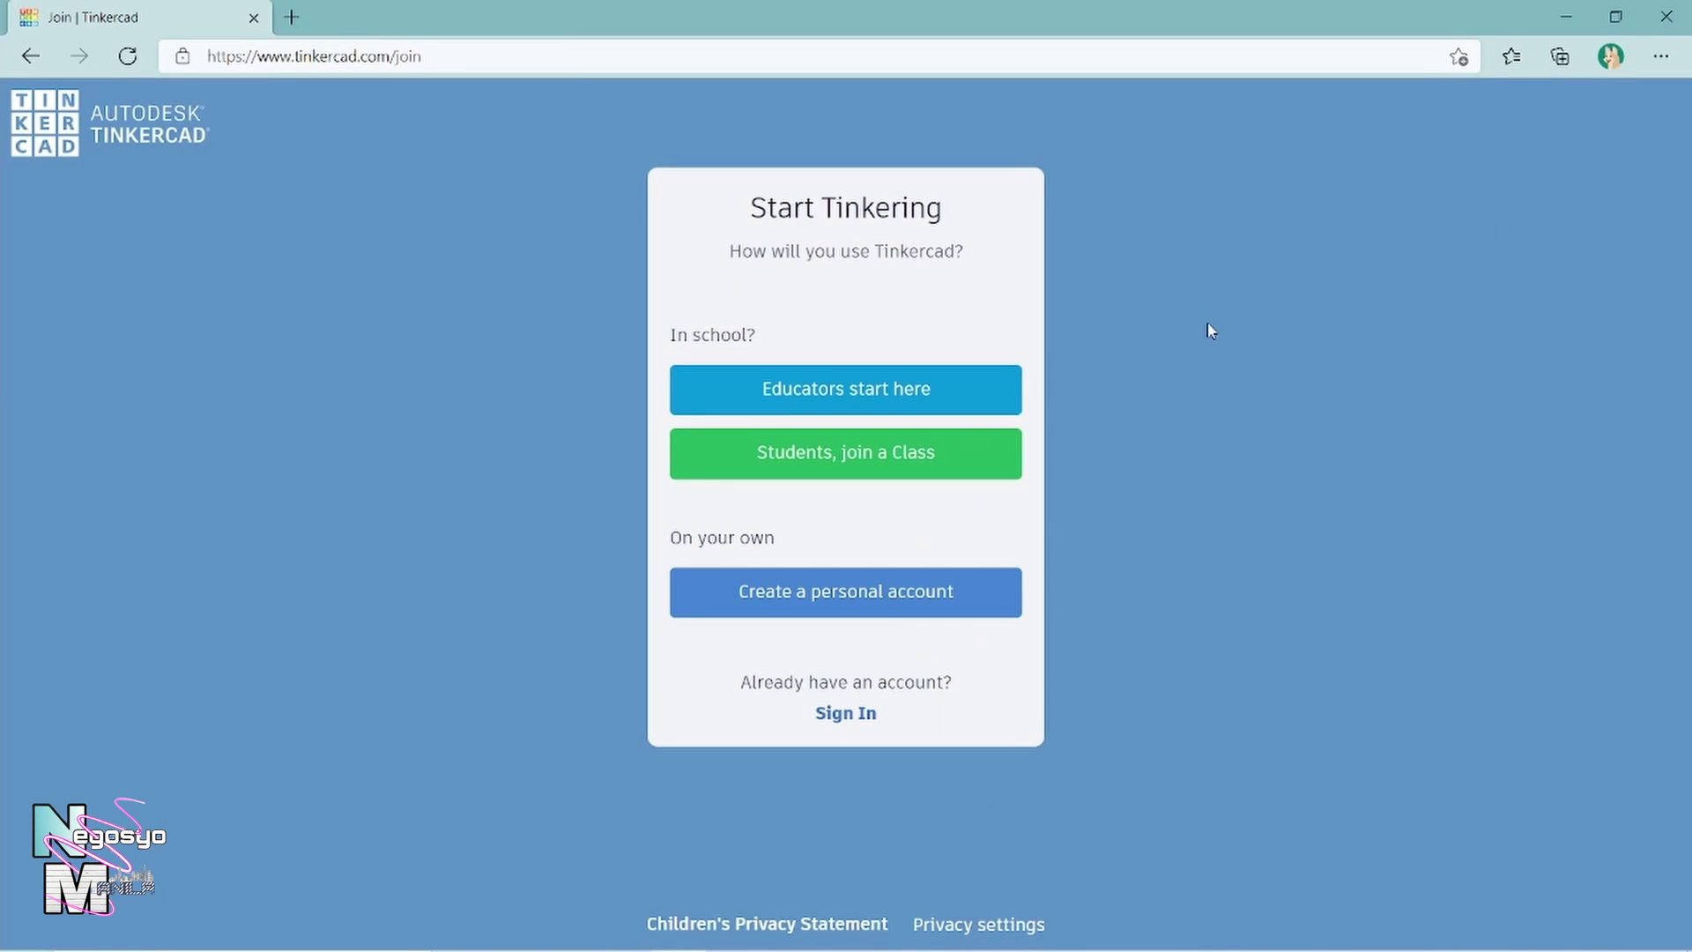
scroll(869, 291, up, 3)
scroll(869, 291, up, 1)
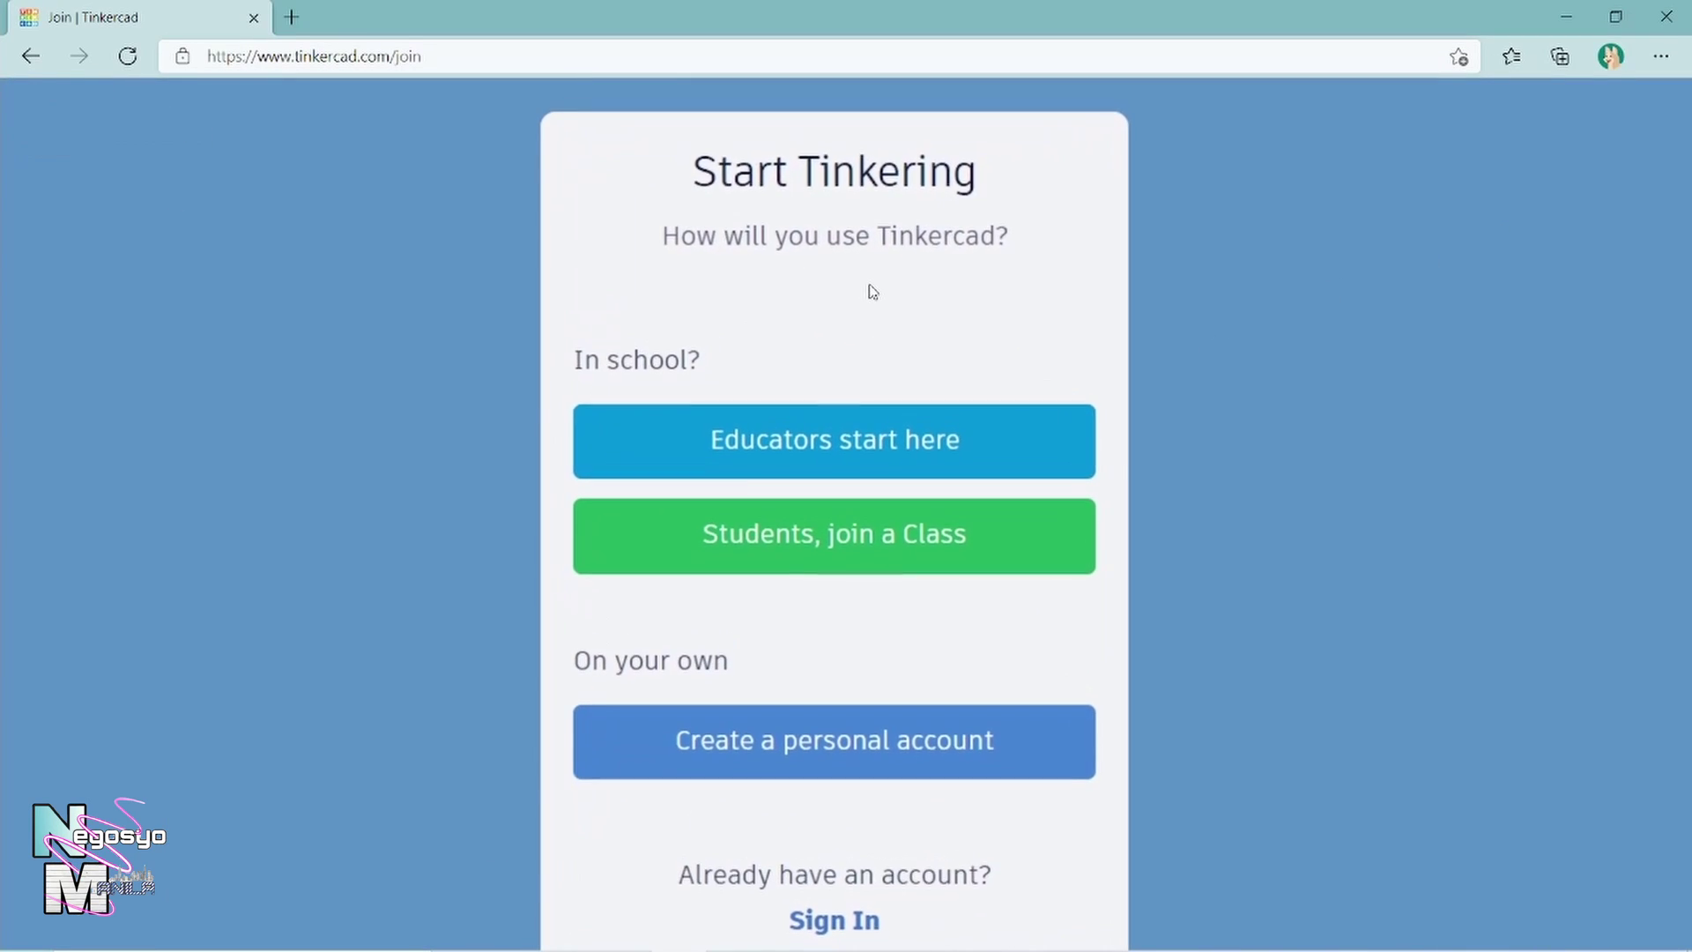
click(853, 762)
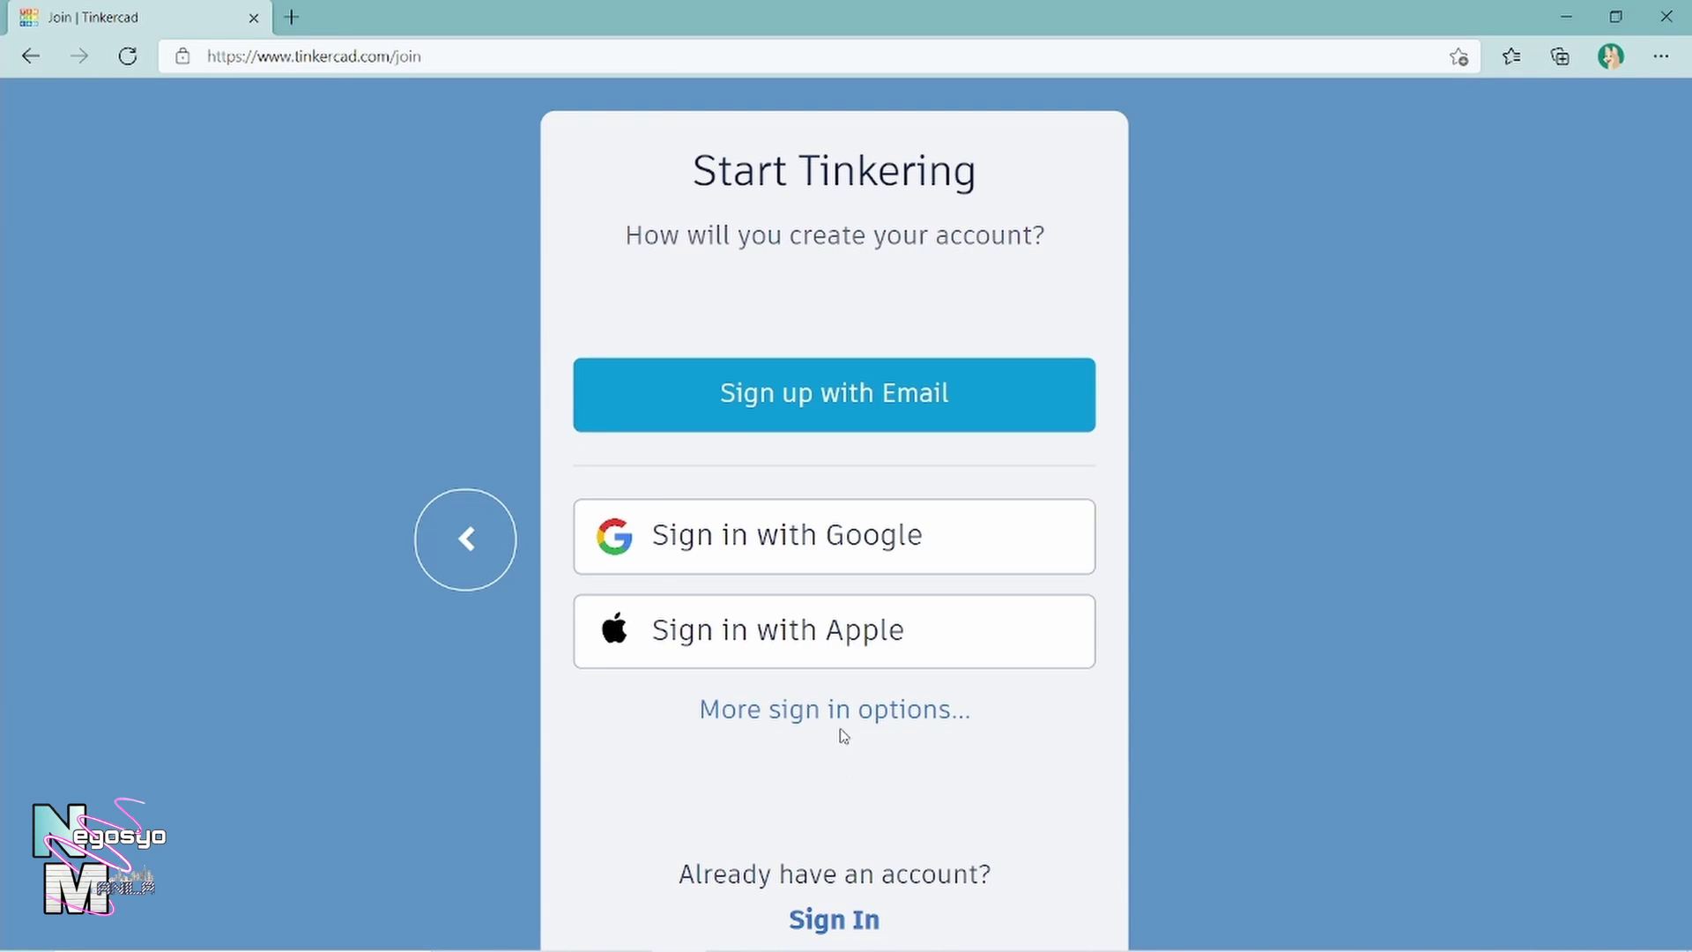
Step: Sign up with a Google account, opt in to newsletters, and accept the terms
click(844, 548)
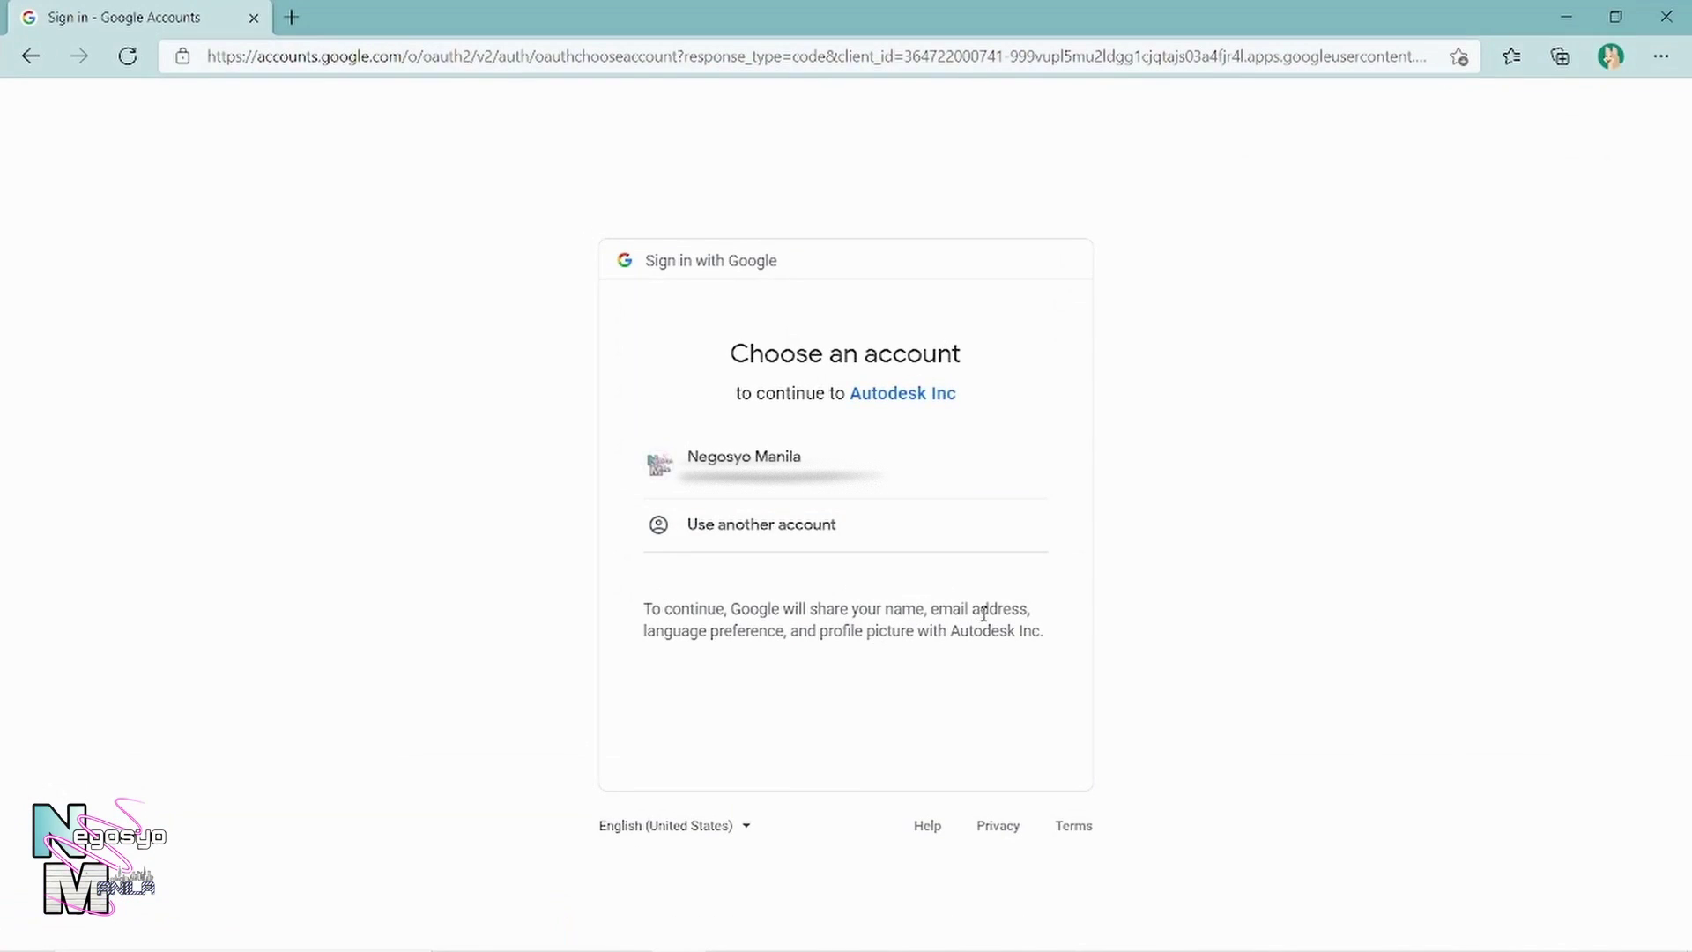
click(824, 485)
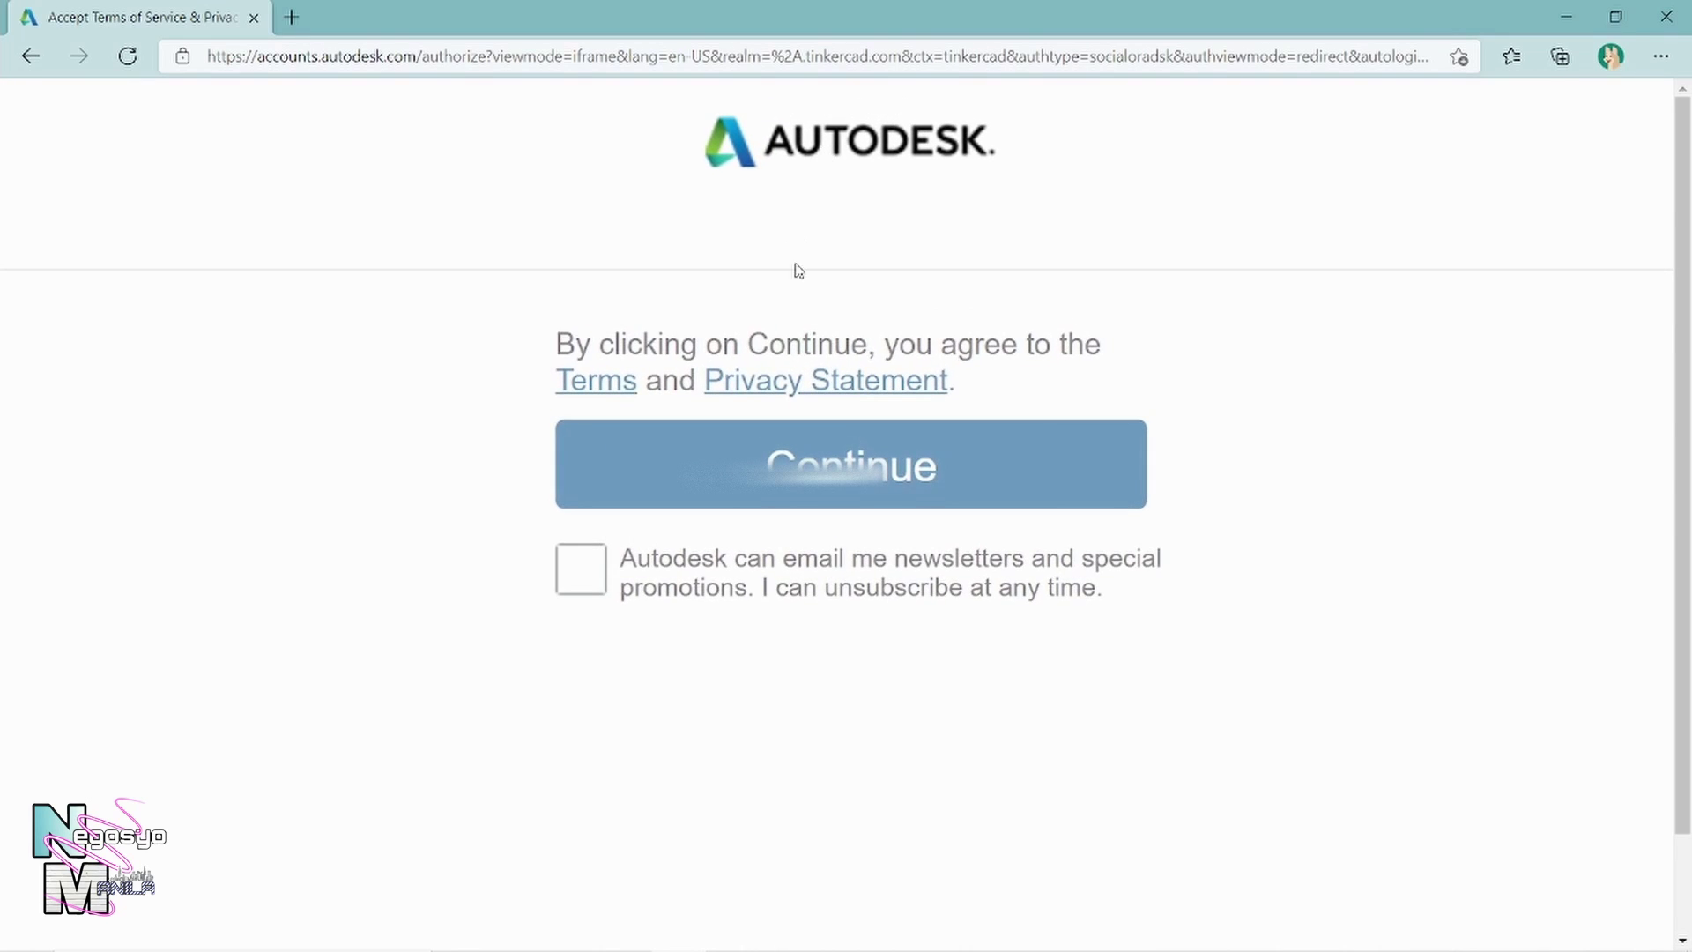
click(578, 599)
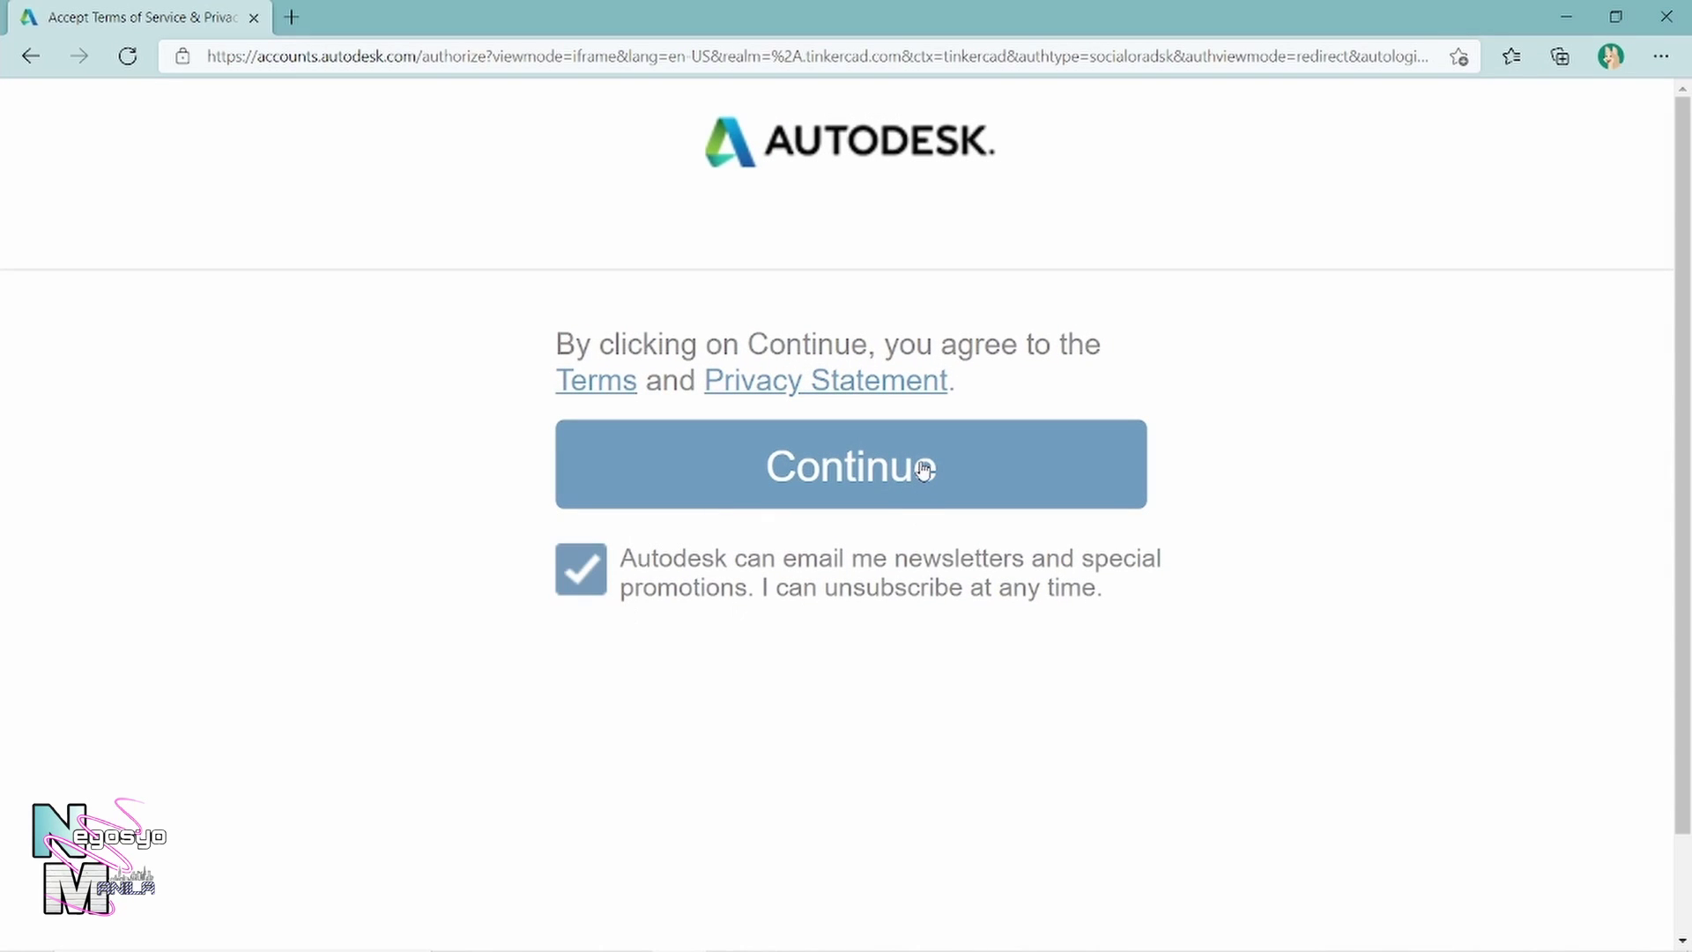
click(873, 498)
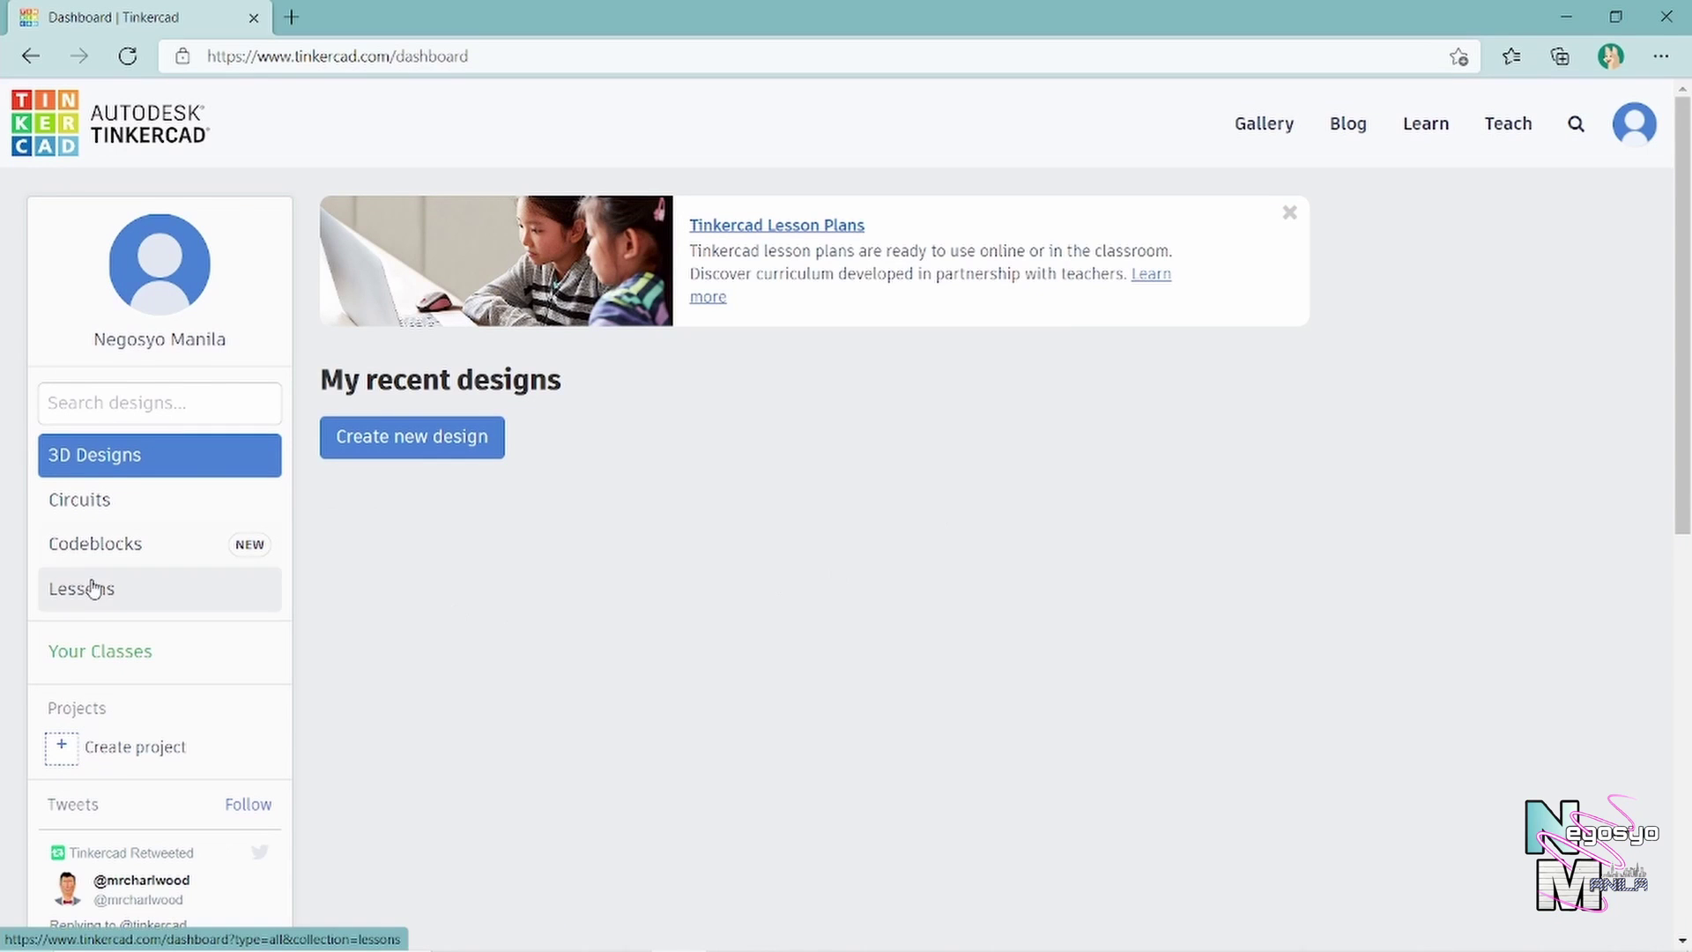
Step: Restore the page to normal zoom and show the Circuits designs list
ctrl+scroll(4, 559, up, 5)
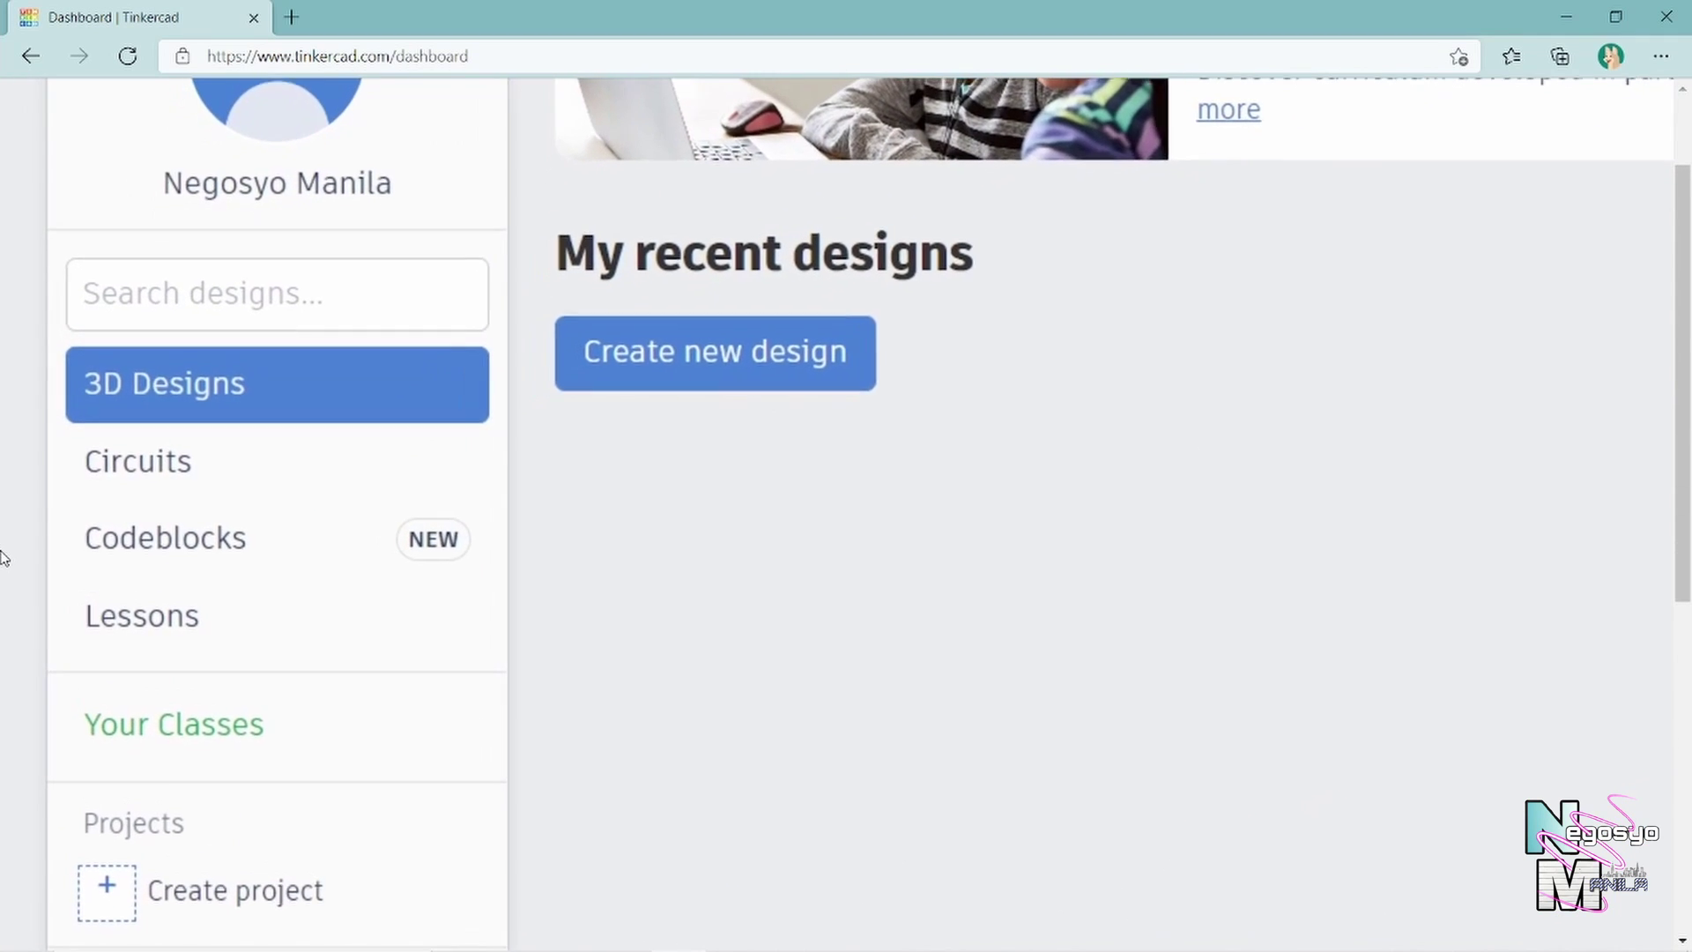
scroll(231, 589, down, 1)
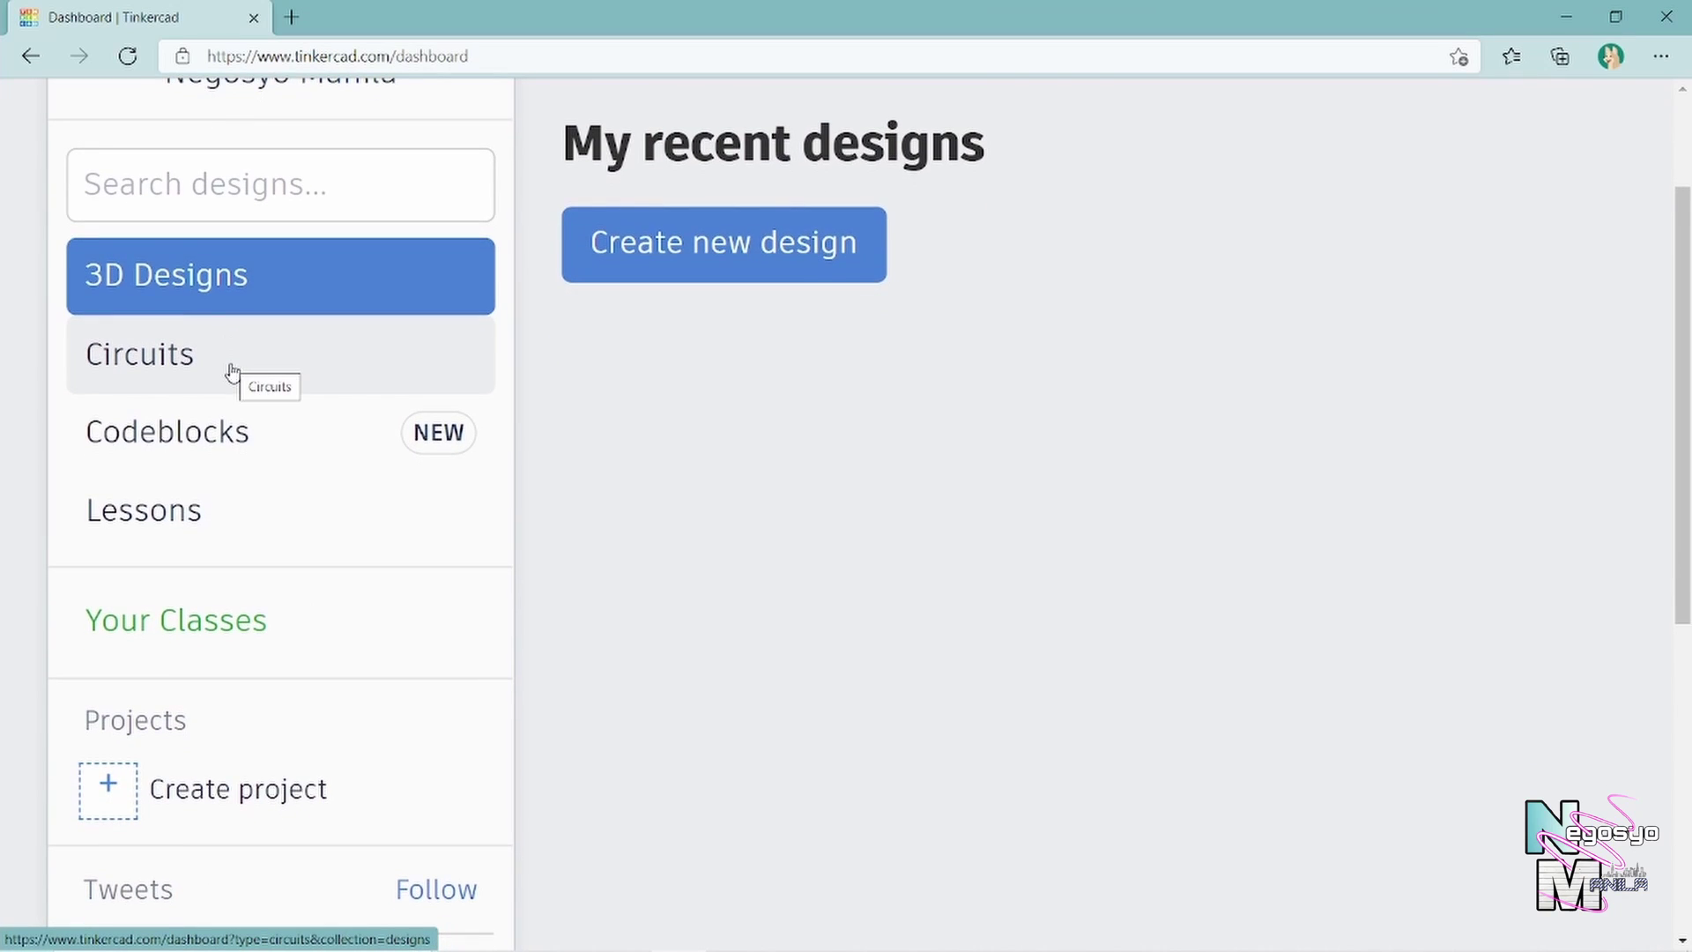
scroll(234, 438, down, 1)
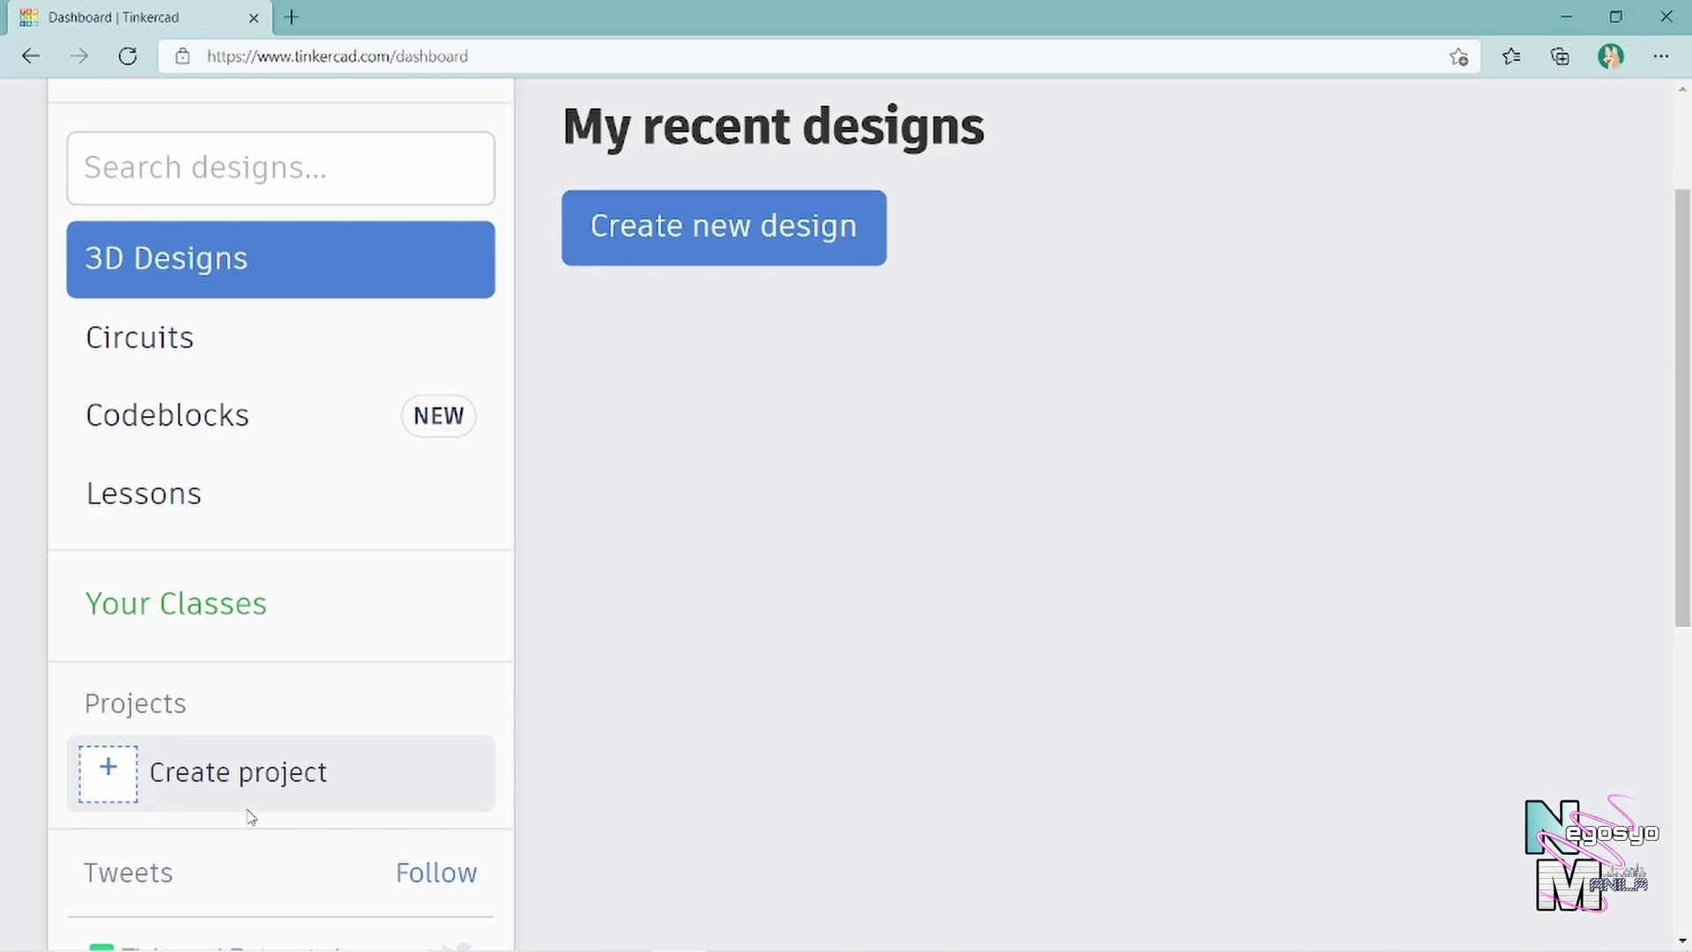
key(ctrl+minus)
key(ctrl+minus)
key(ctrl+minus)
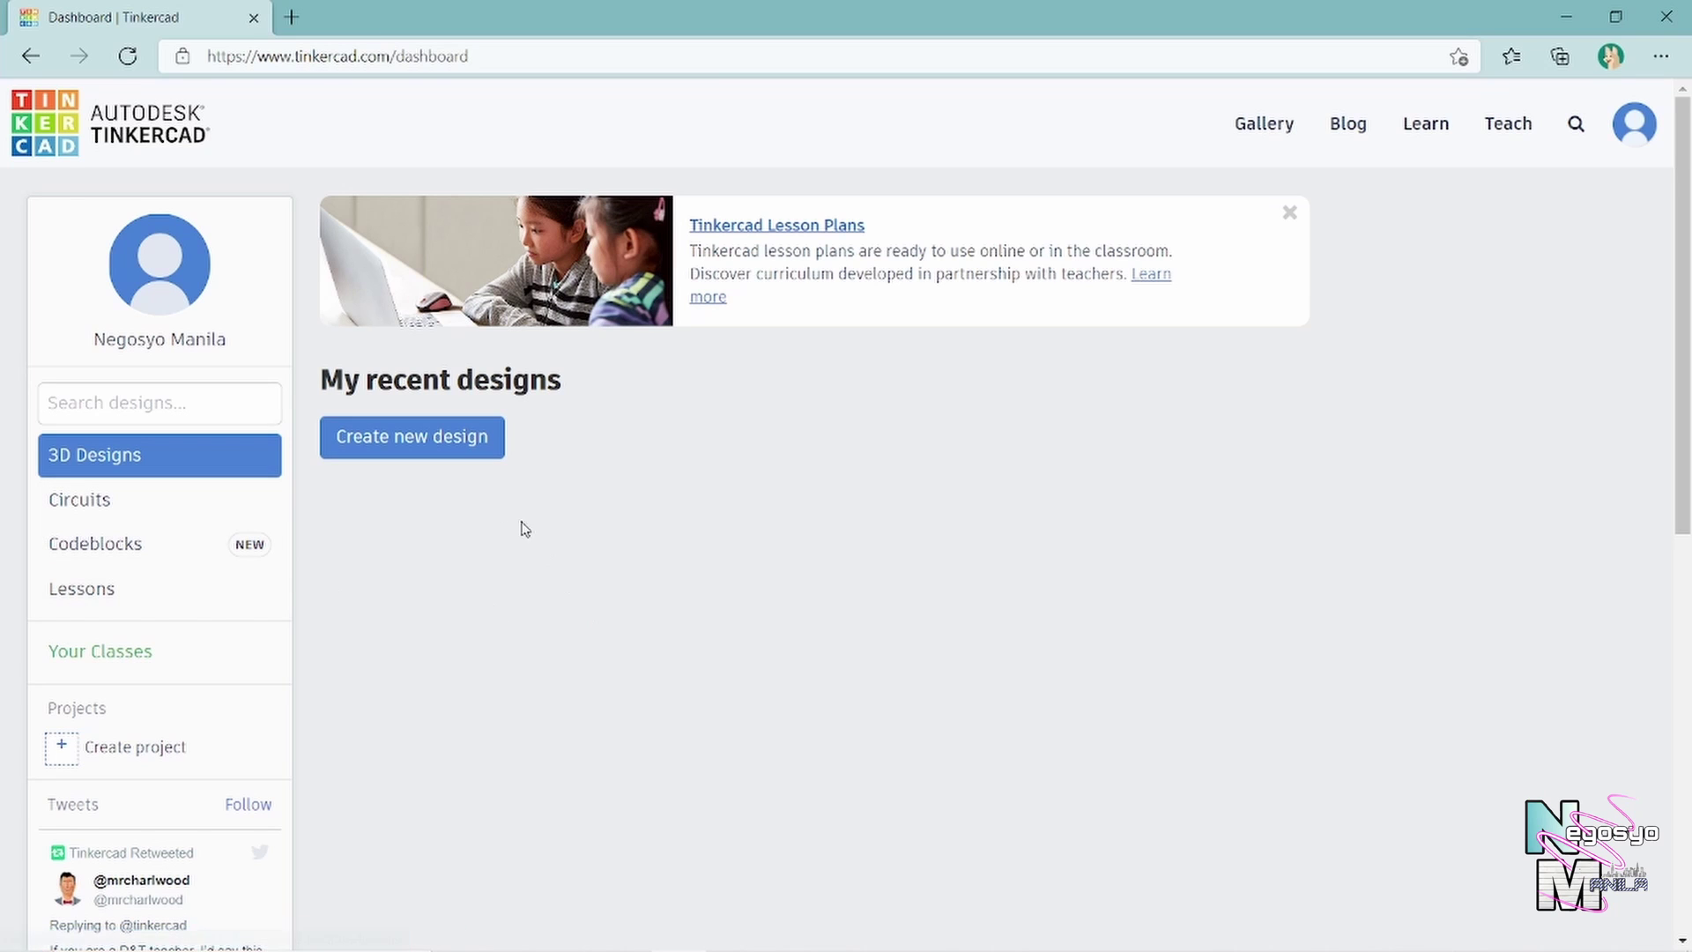
scroll(106, 499, up, 1)
scroll(105, 499, up, 3)
click(105, 499)
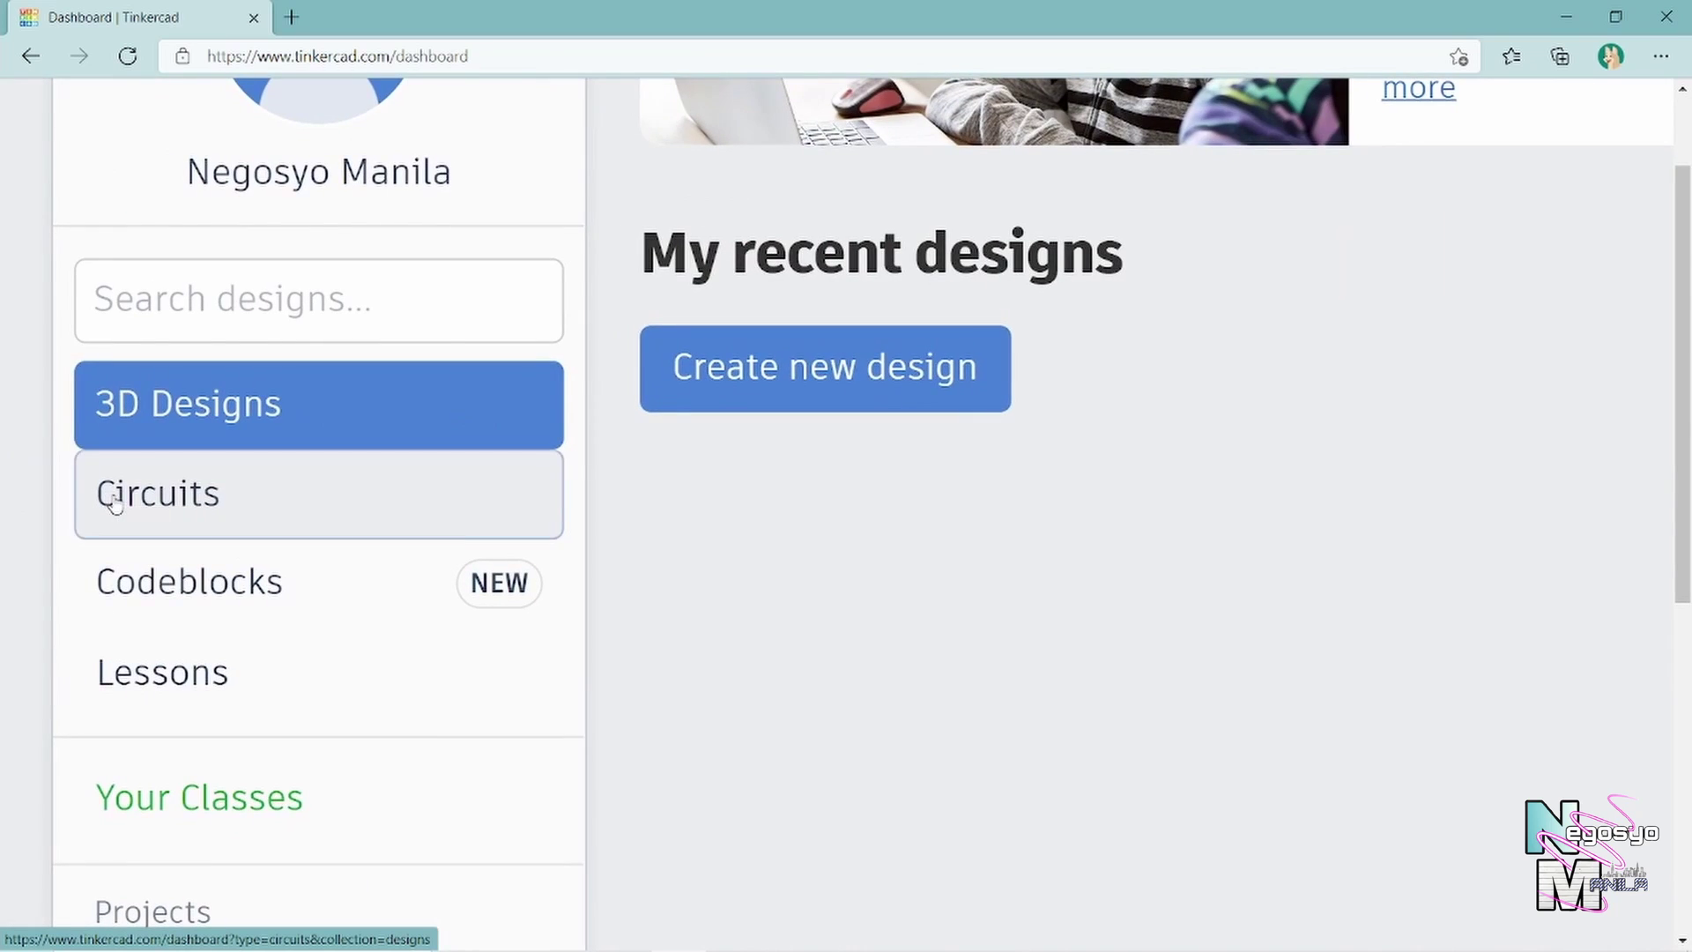
scroll(441, 564, down, 1)
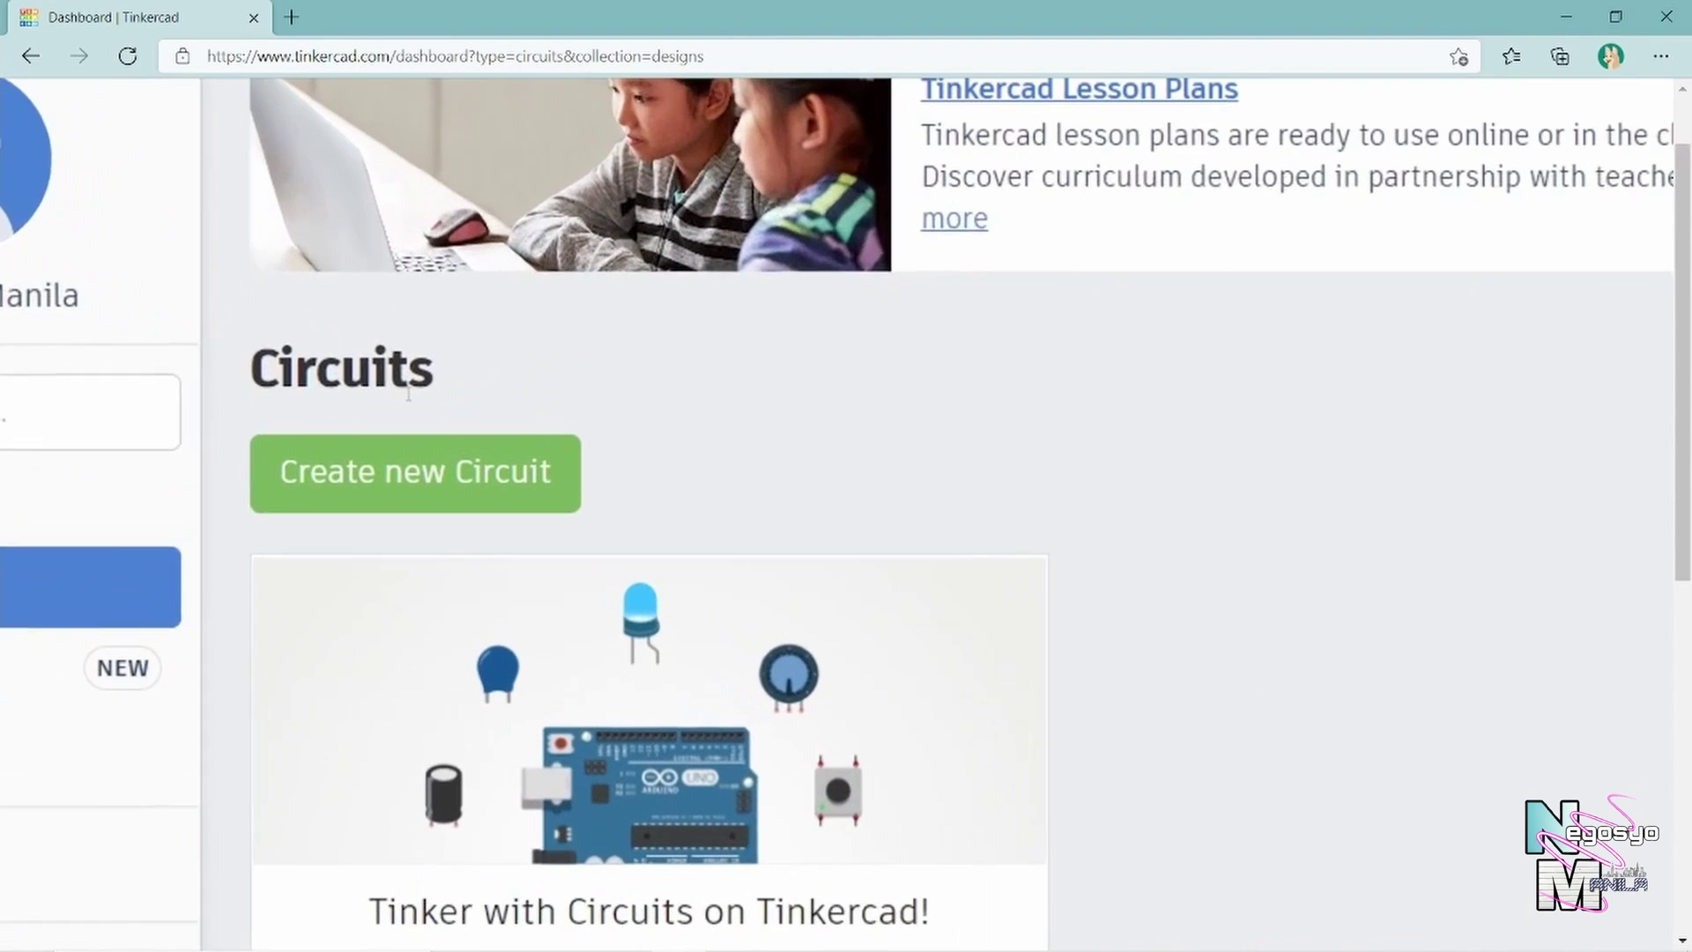
Step: Start a new circuit design and reset the page zoom
click(447, 476)
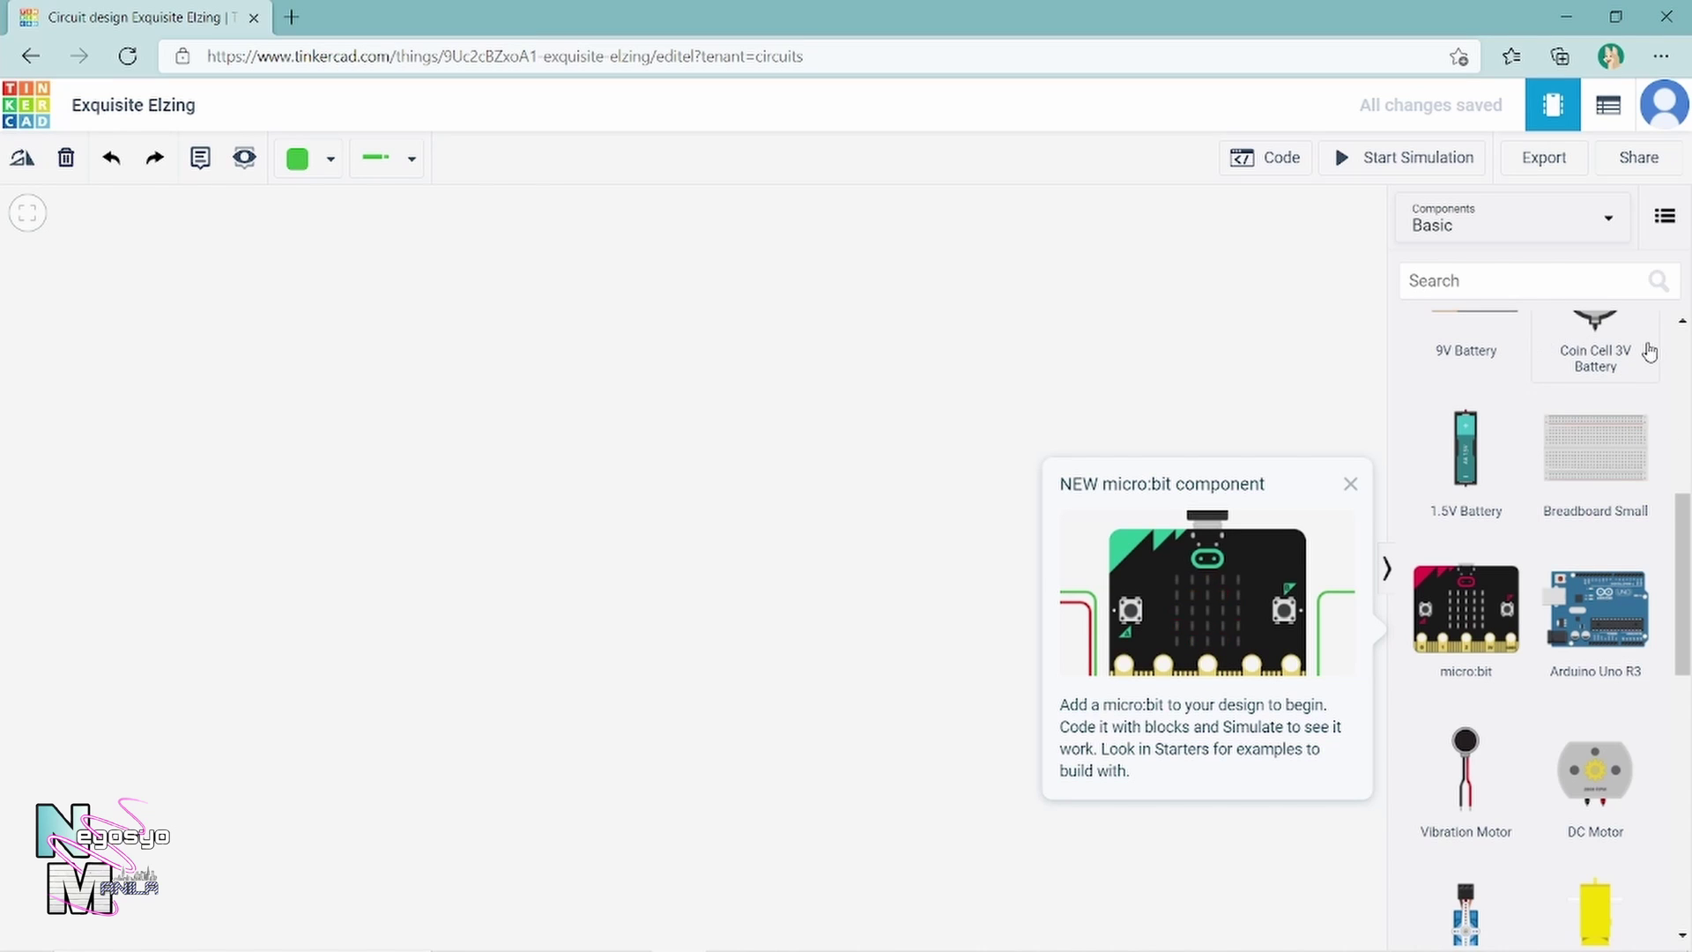
scroll(1650, 351, up, 3)
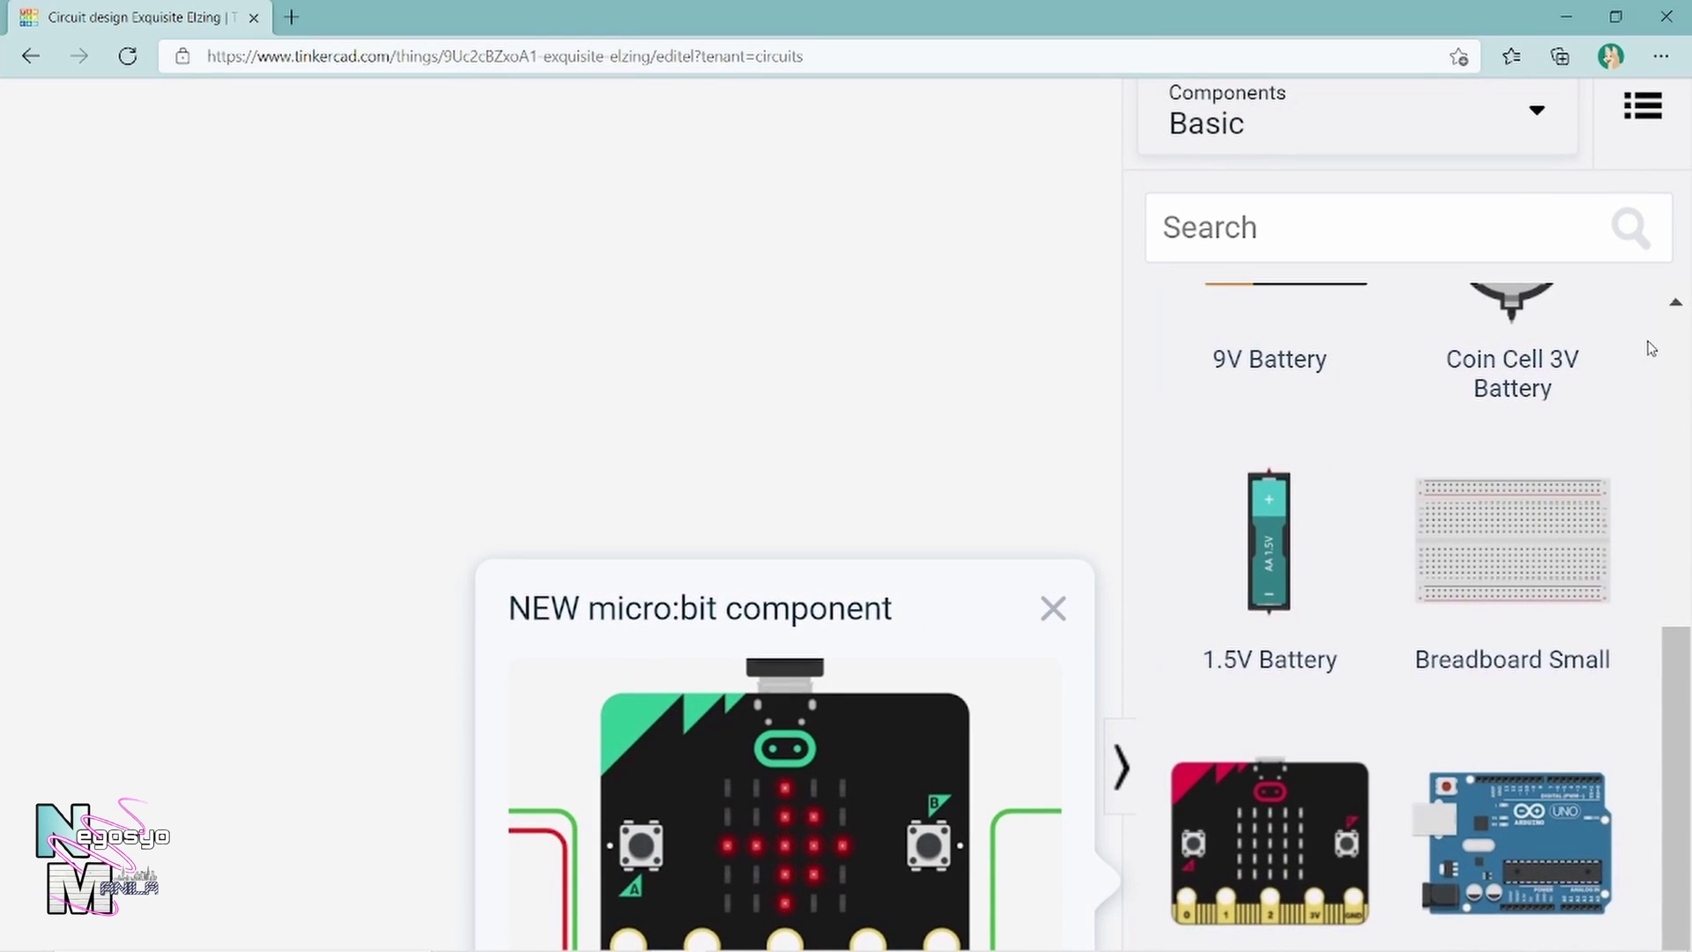
scroll(1651, 348, up, 2)
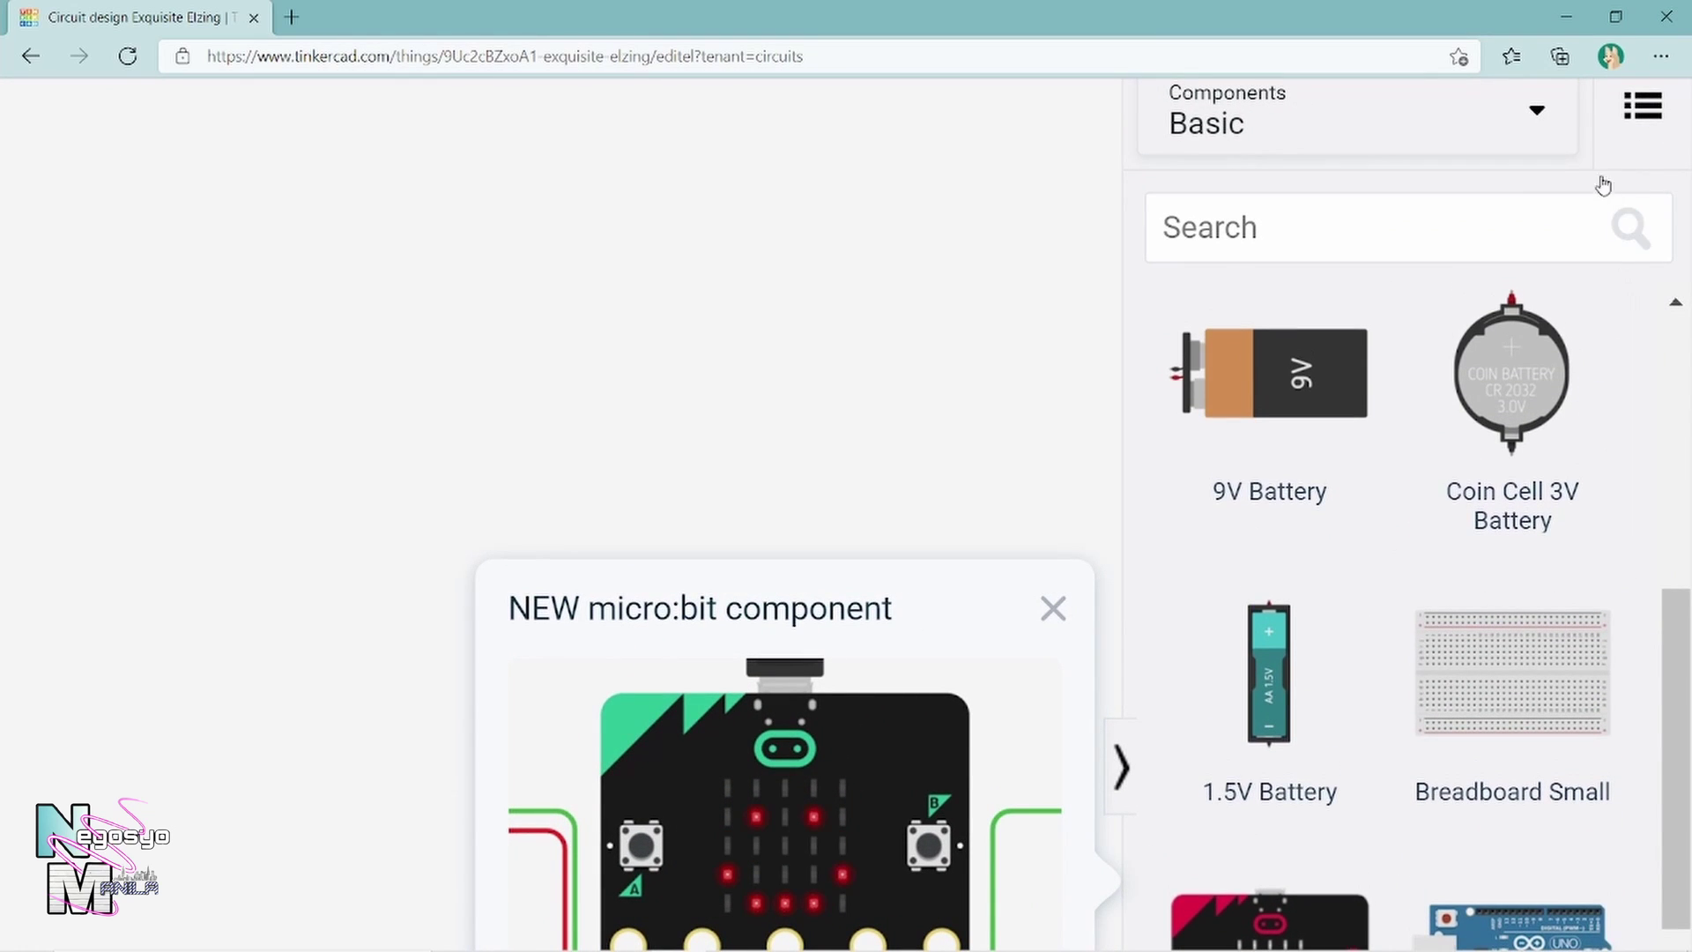
scroll(1603, 185, up, 2)
click(1388, 366)
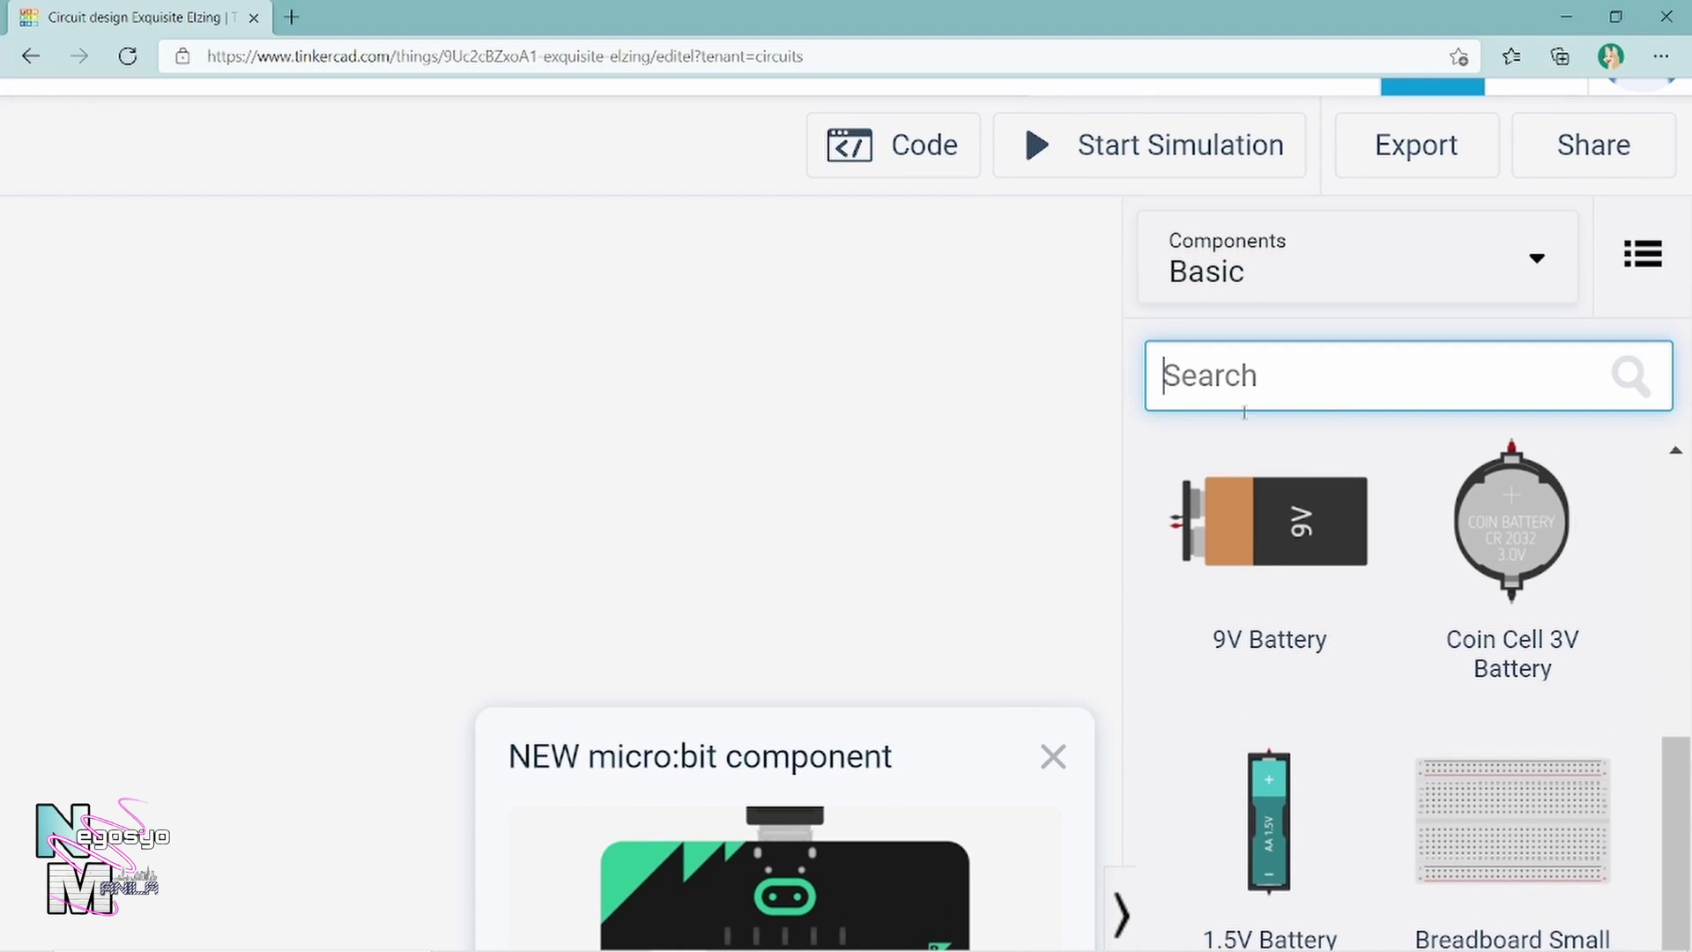
key(ctrl+0)
Step: Place a 1.5V battery and Arduino Uno, wire pin 8 to battery +, add a second battery
drag(1454, 542, 450, 375)
drag(1177, 620, 904, 514)
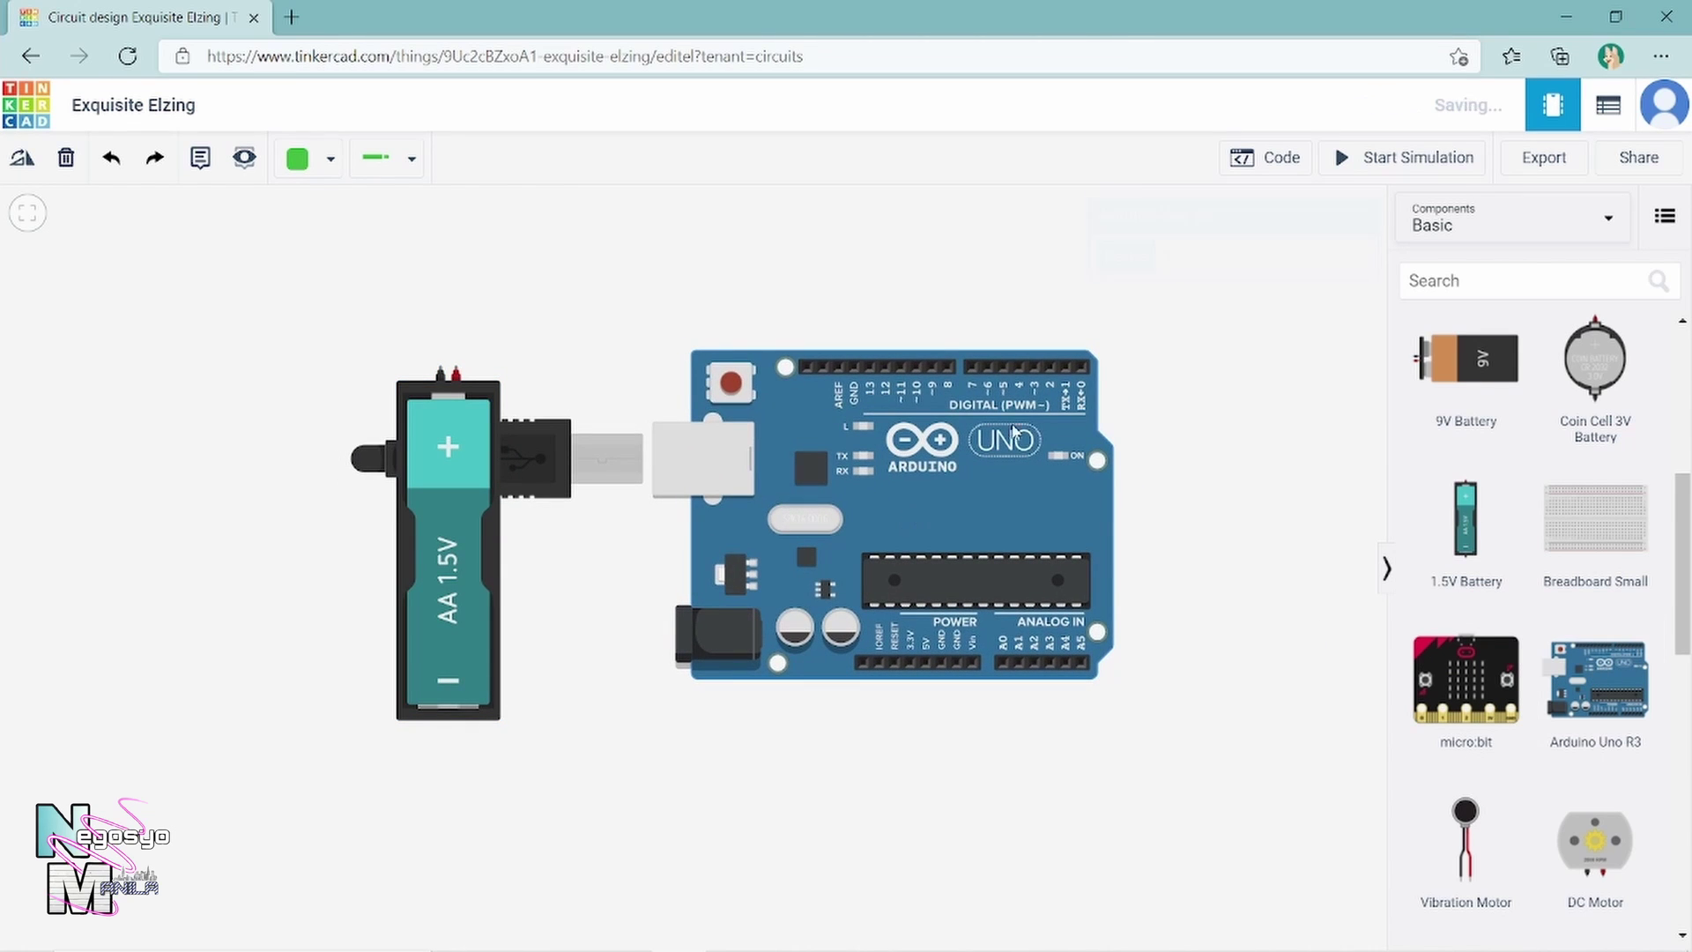
click(947, 364)
click(880, 308)
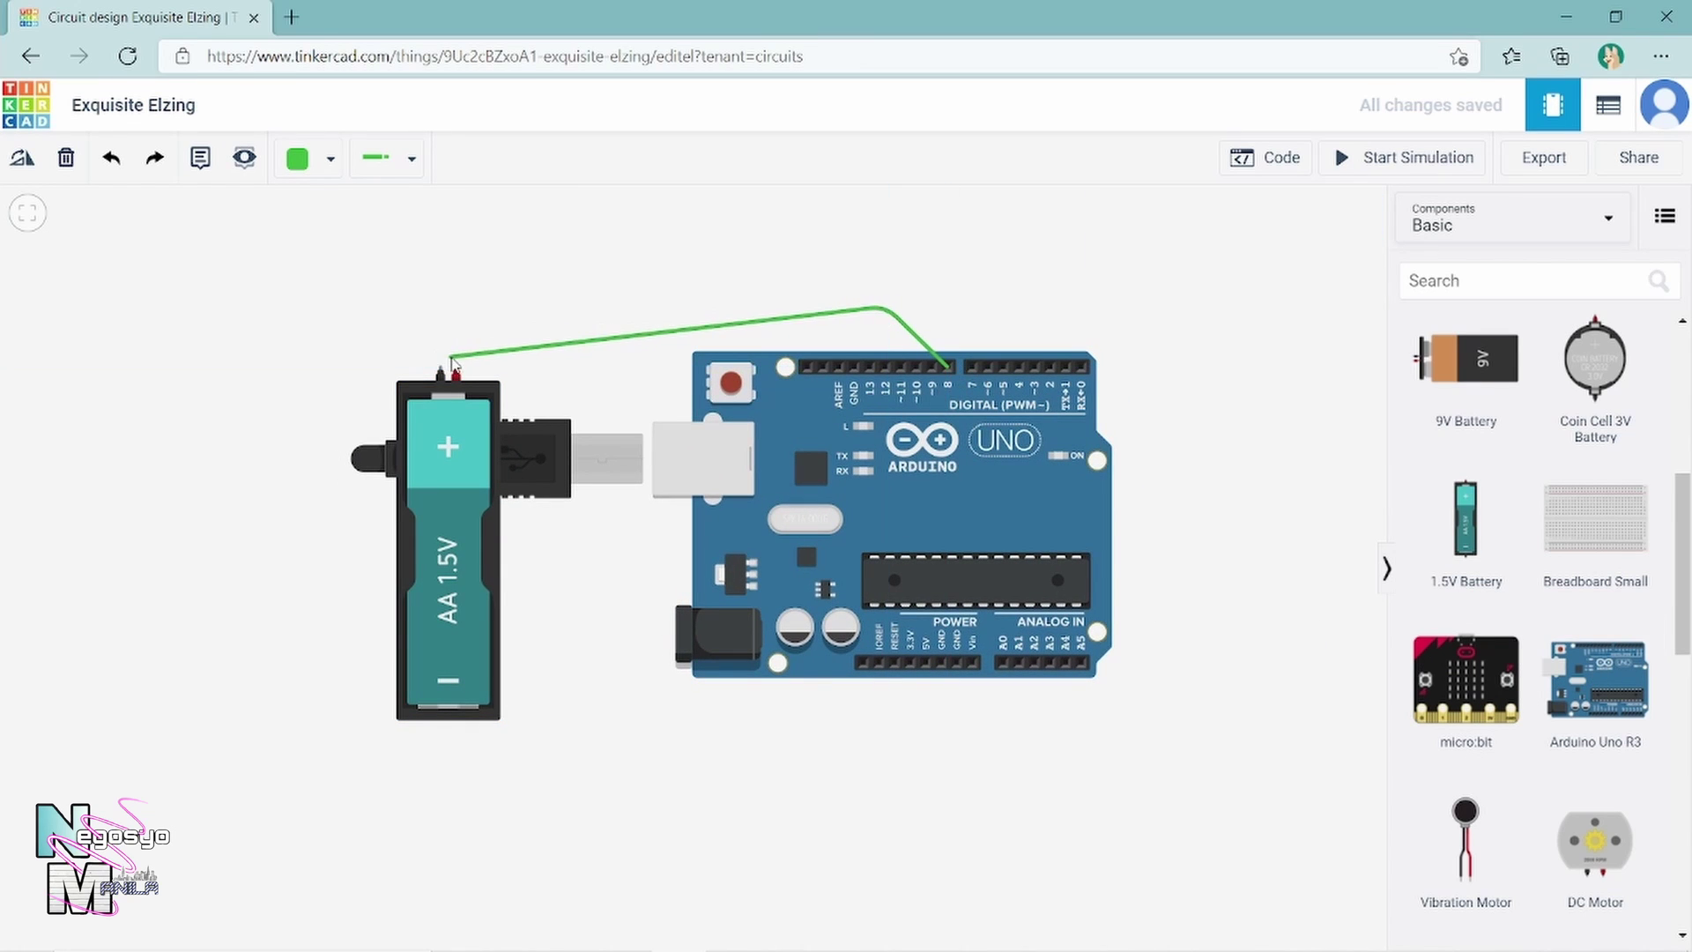
click(456, 370)
drag(1470, 516, 1240, 681)
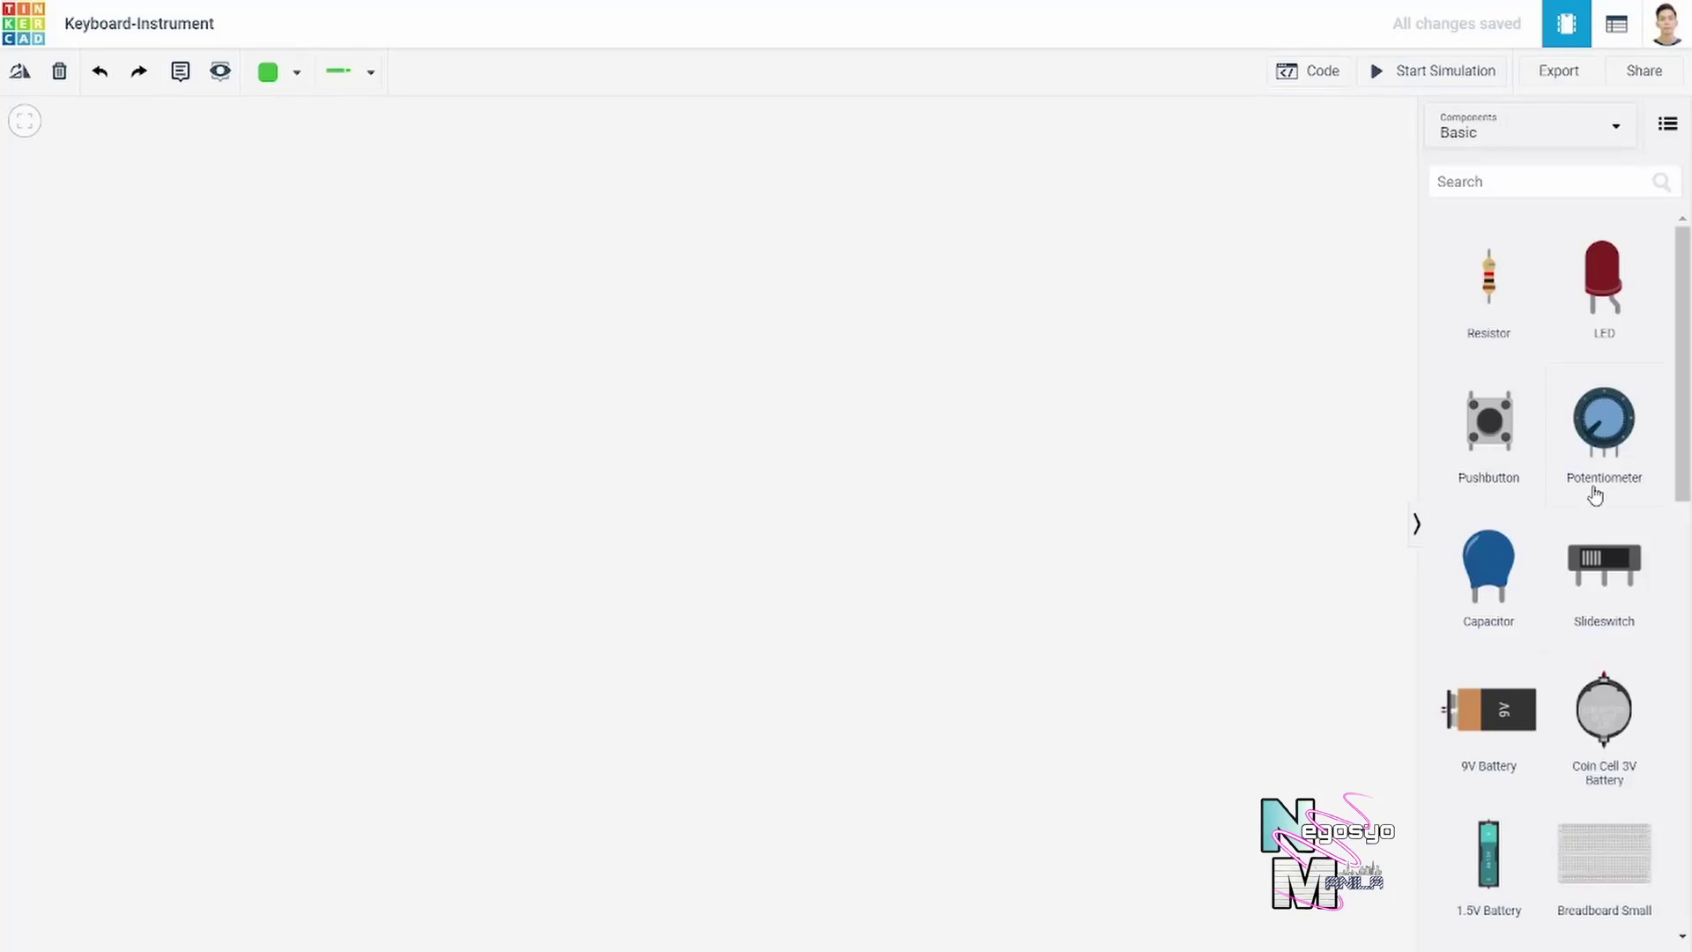
Step: Place an Arduino Uno R3 with a small breadboard below it
scroll(1587, 512, down, 4)
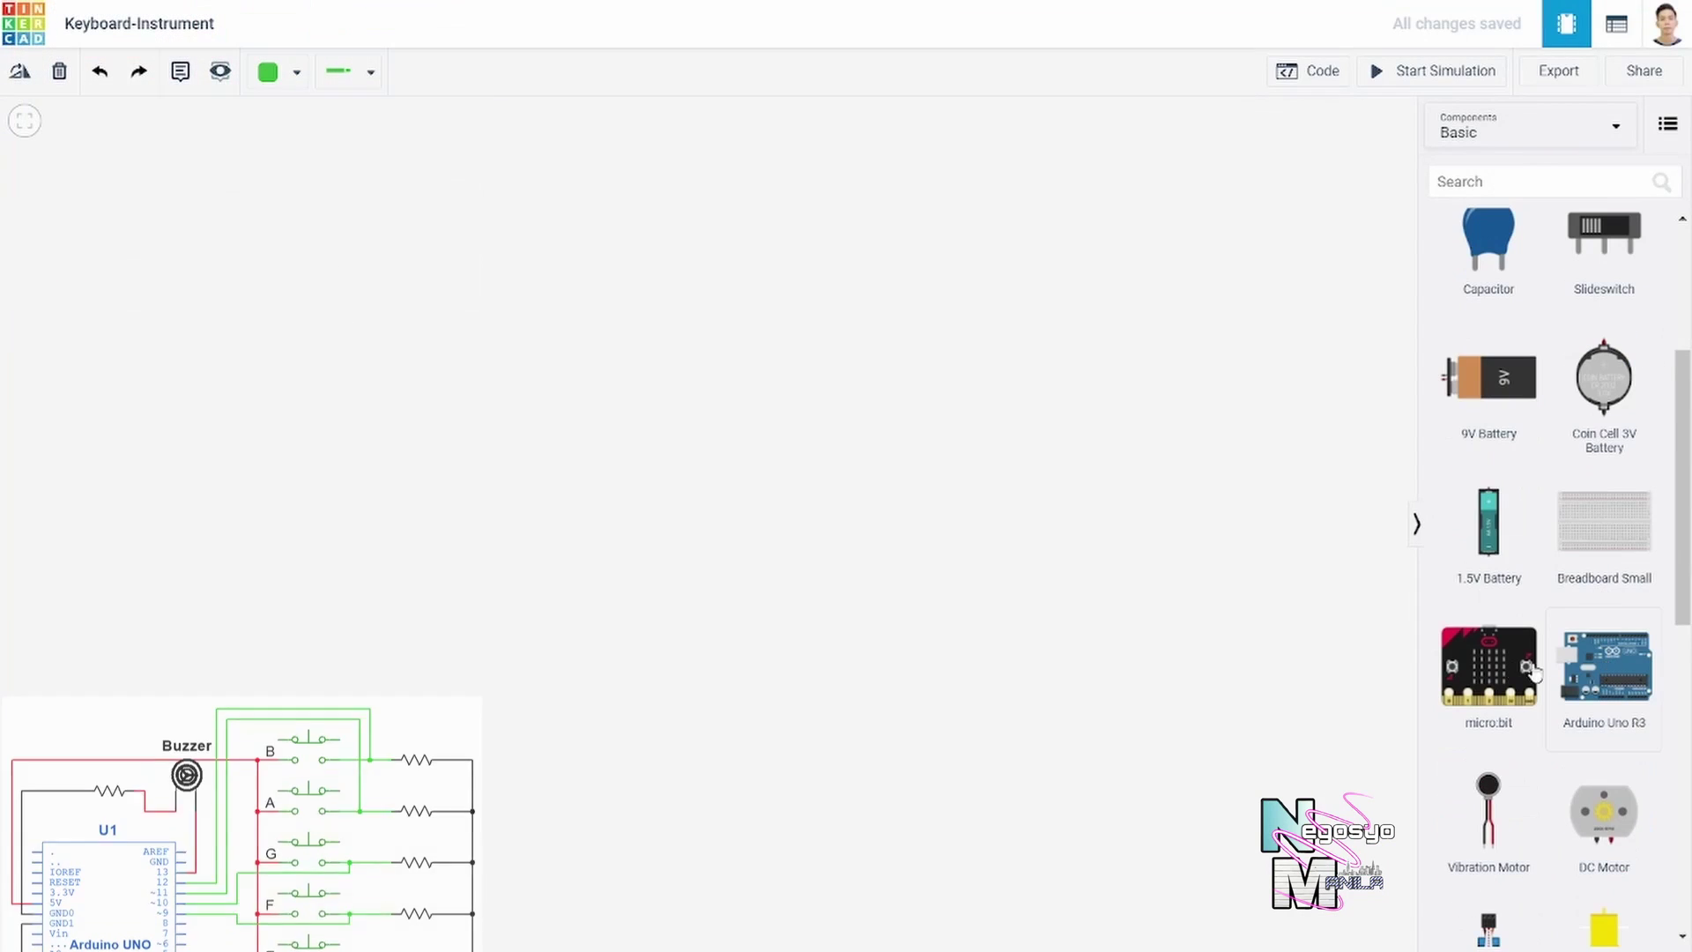
drag(1535, 673, 1132, 673)
drag(1604, 520, 743, 692)
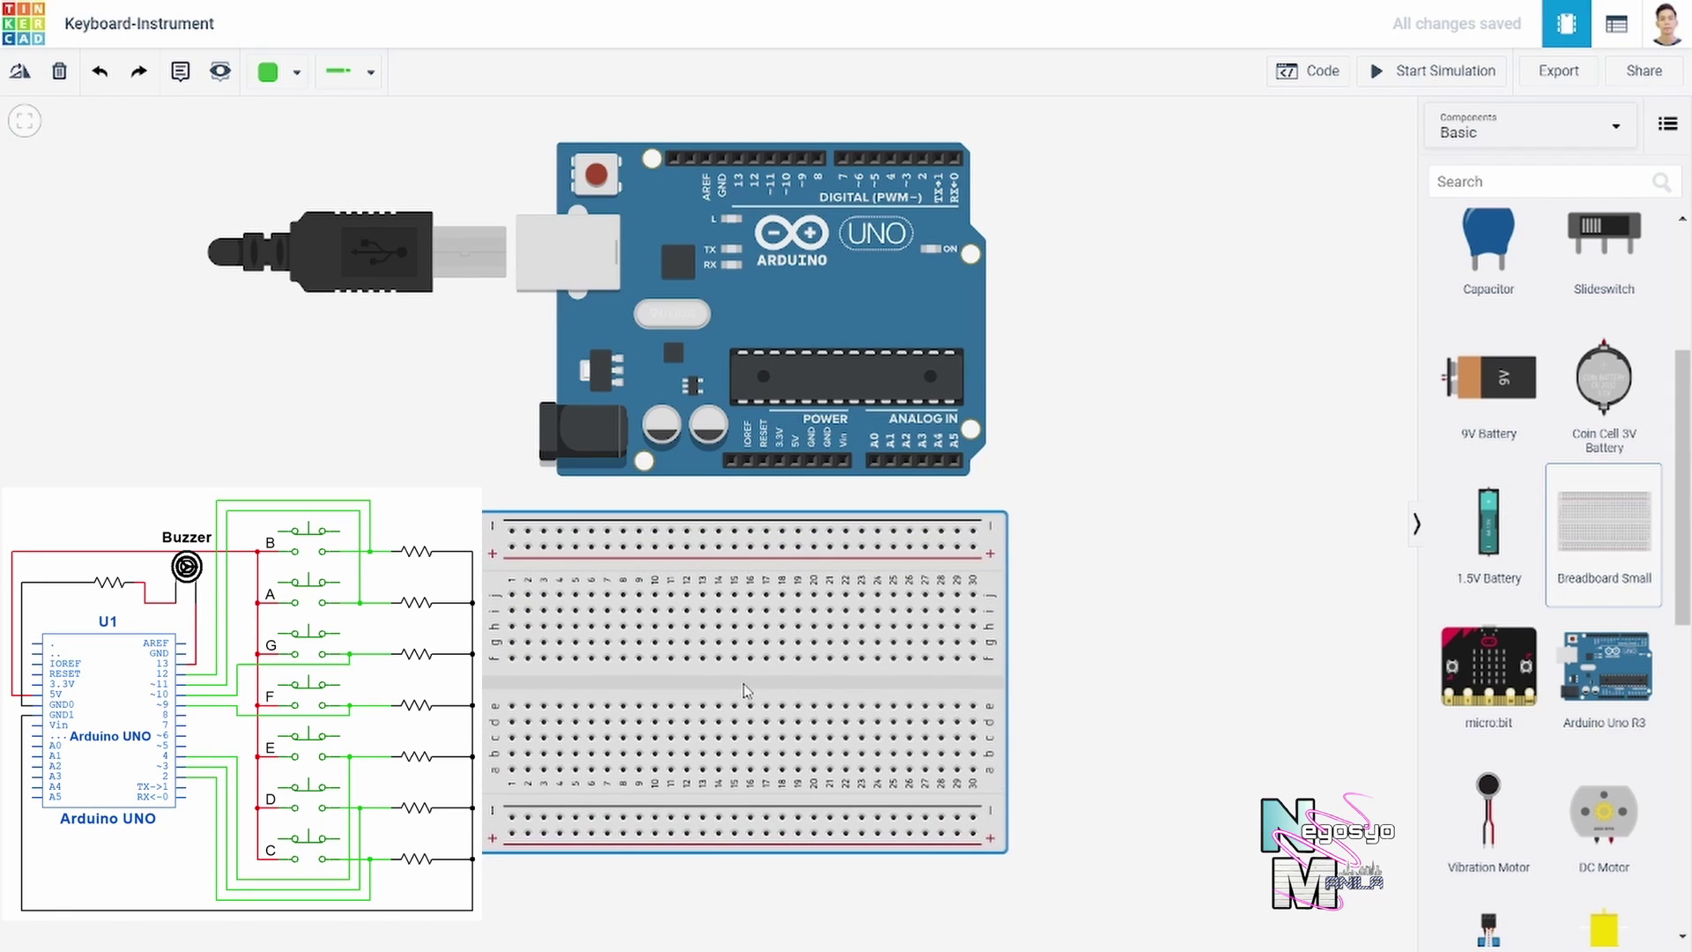
click(1134, 684)
Step: Search for 'piezo' and place a piezo buzzer right of the breadboard
scroll(1609, 500, up, 5)
click(1537, 180)
text(piezo)
drag(1539, 283, 1216, 593)
Step: Add a resistor set to 220 Ω and copy-paste it into seven resistors
double_click(1483, 187)
text(resistor)
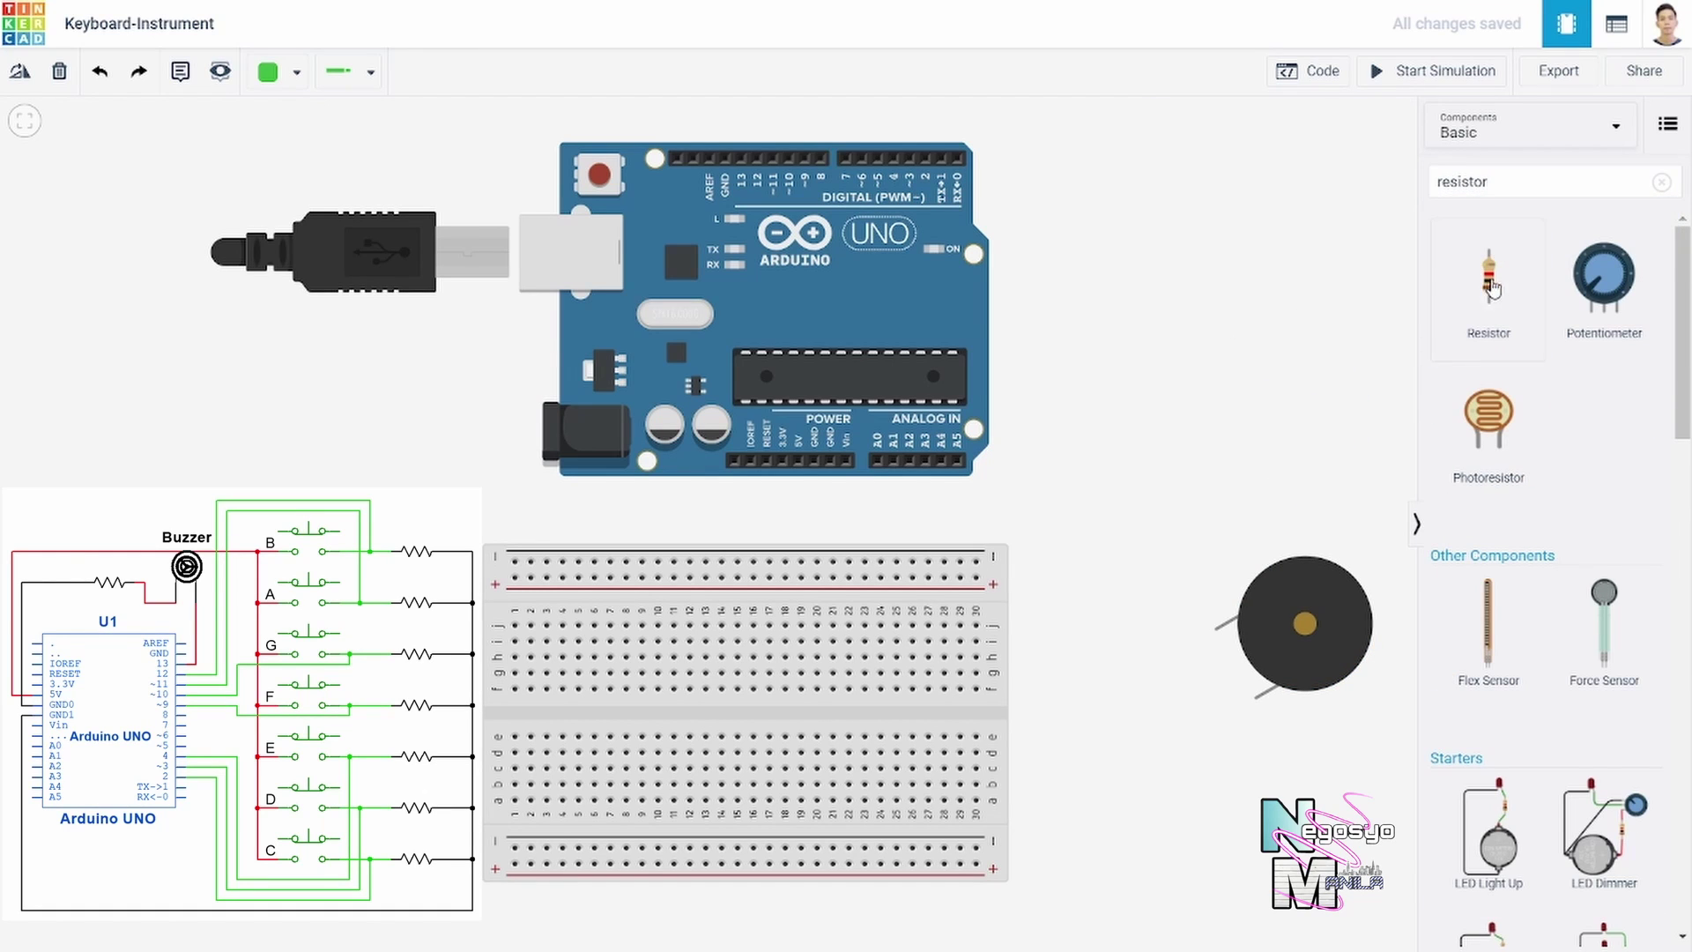
drag(1493, 290, 1239, 346)
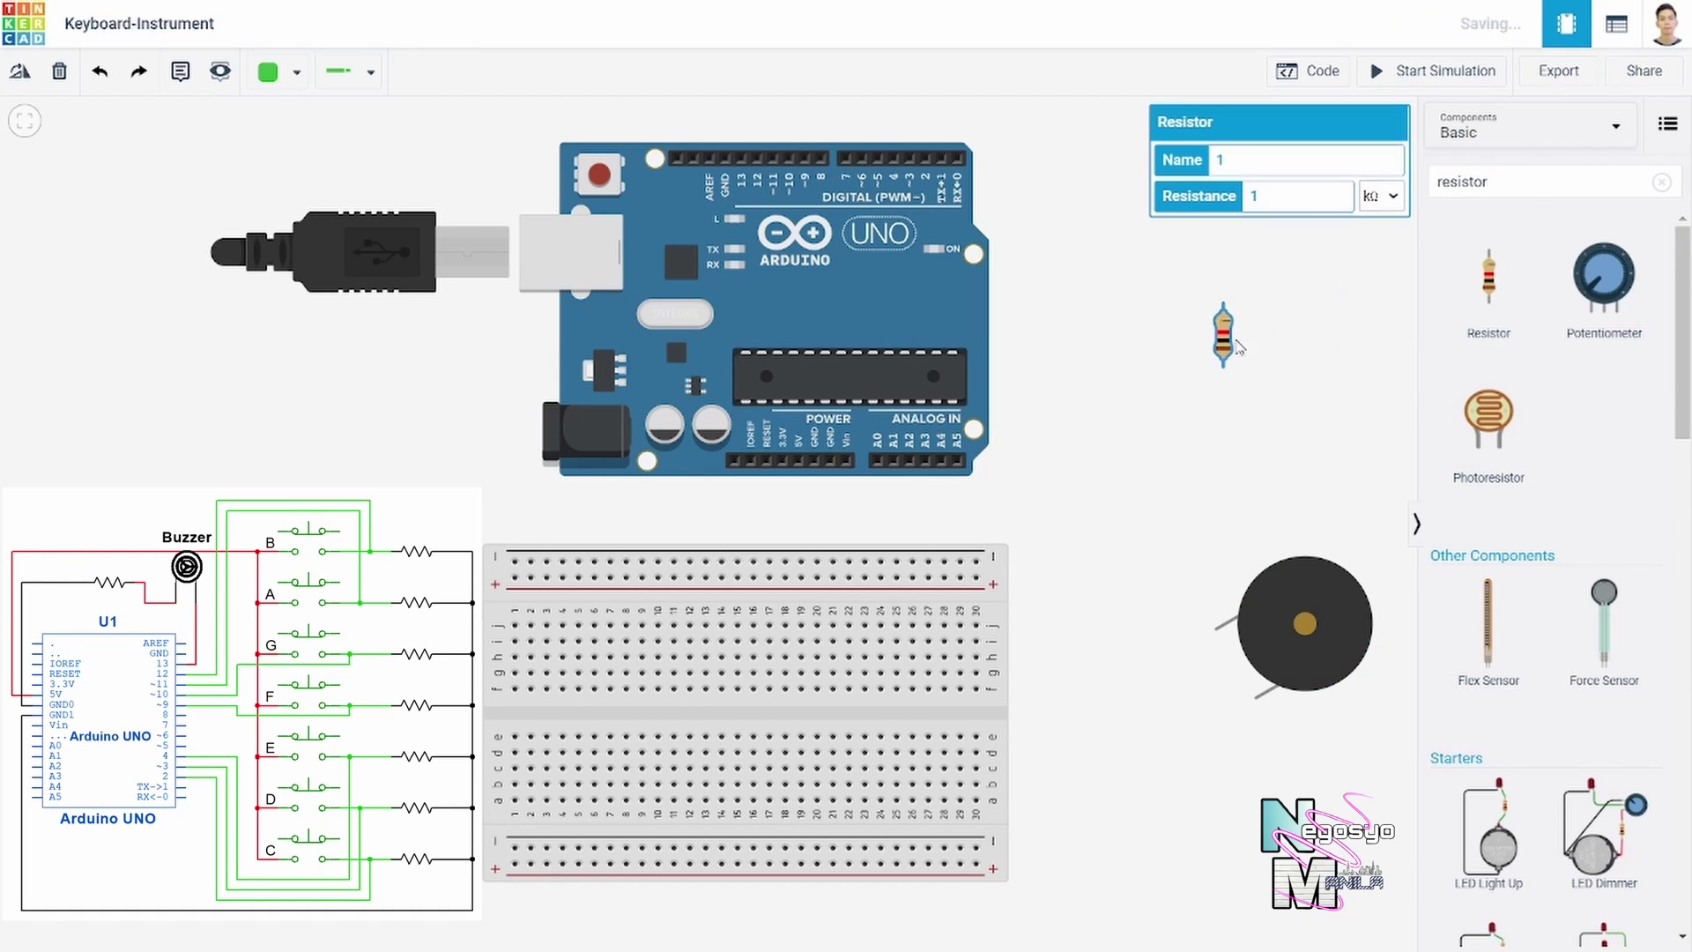
click(1377, 196)
click(1379, 295)
text(220)
click(1225, 264)
click(1227, 331)
key(ctrl+c)
key(ctrl+v)
key(ctrl+v)
key(ctrl+v)
key(ctrl+v)
key(ctrl+v)
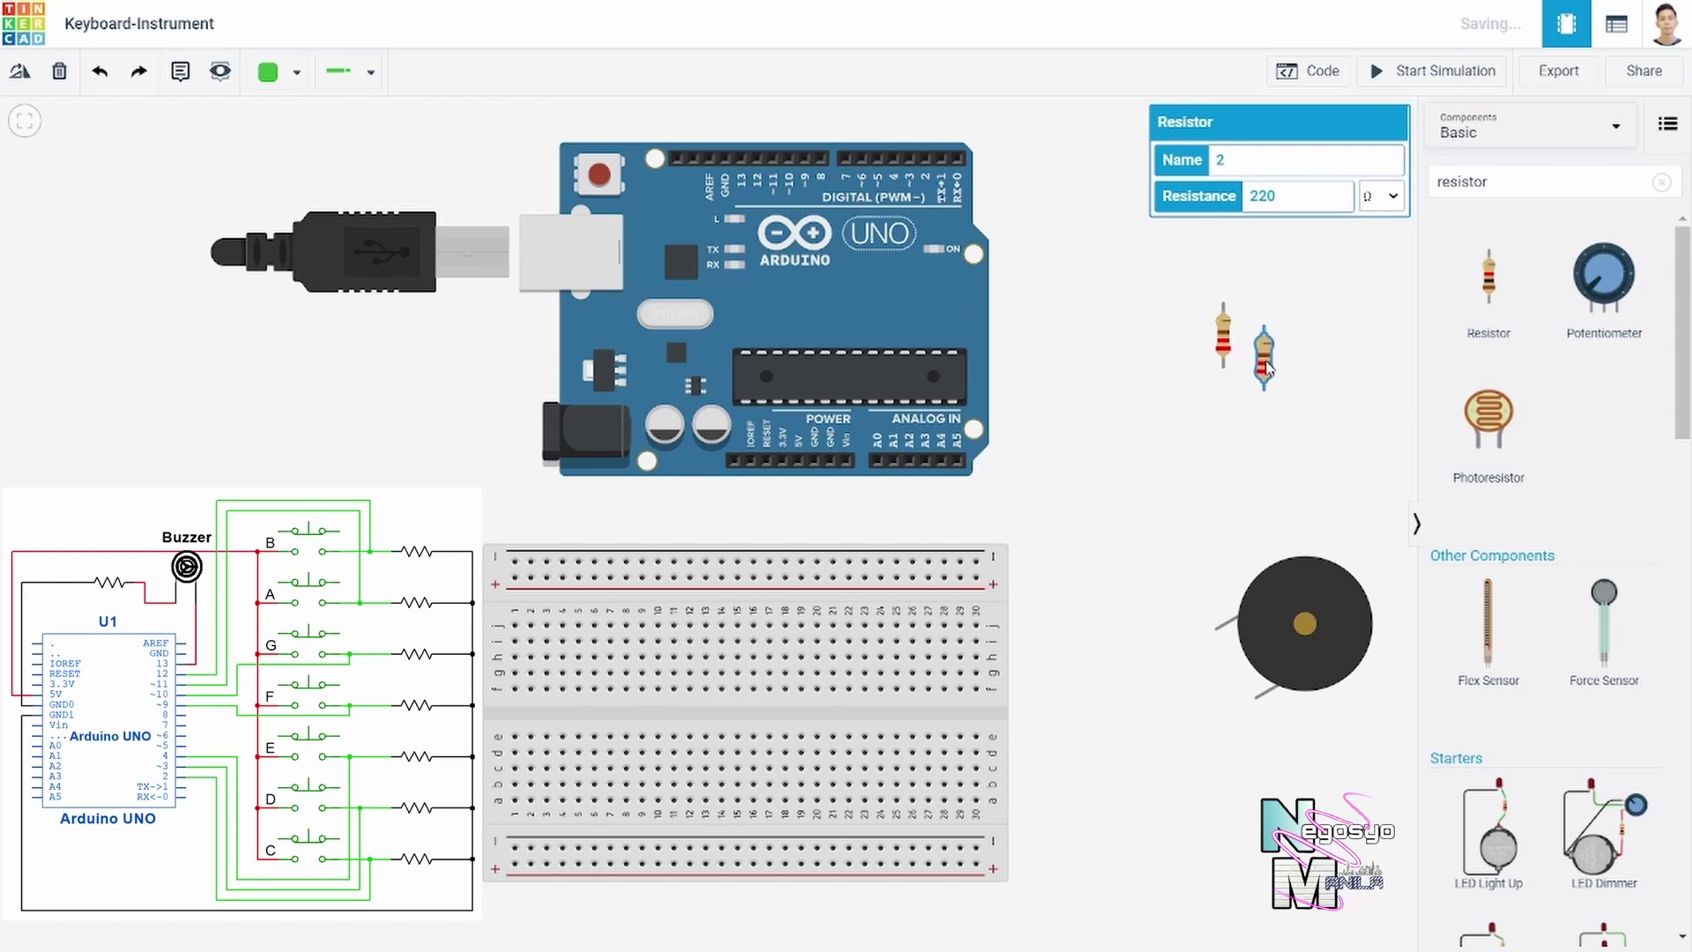
key(ctrl+v)
Step: Place a pushbutton on the breadboard and paste copies lined up in a row
click(1662, 181)
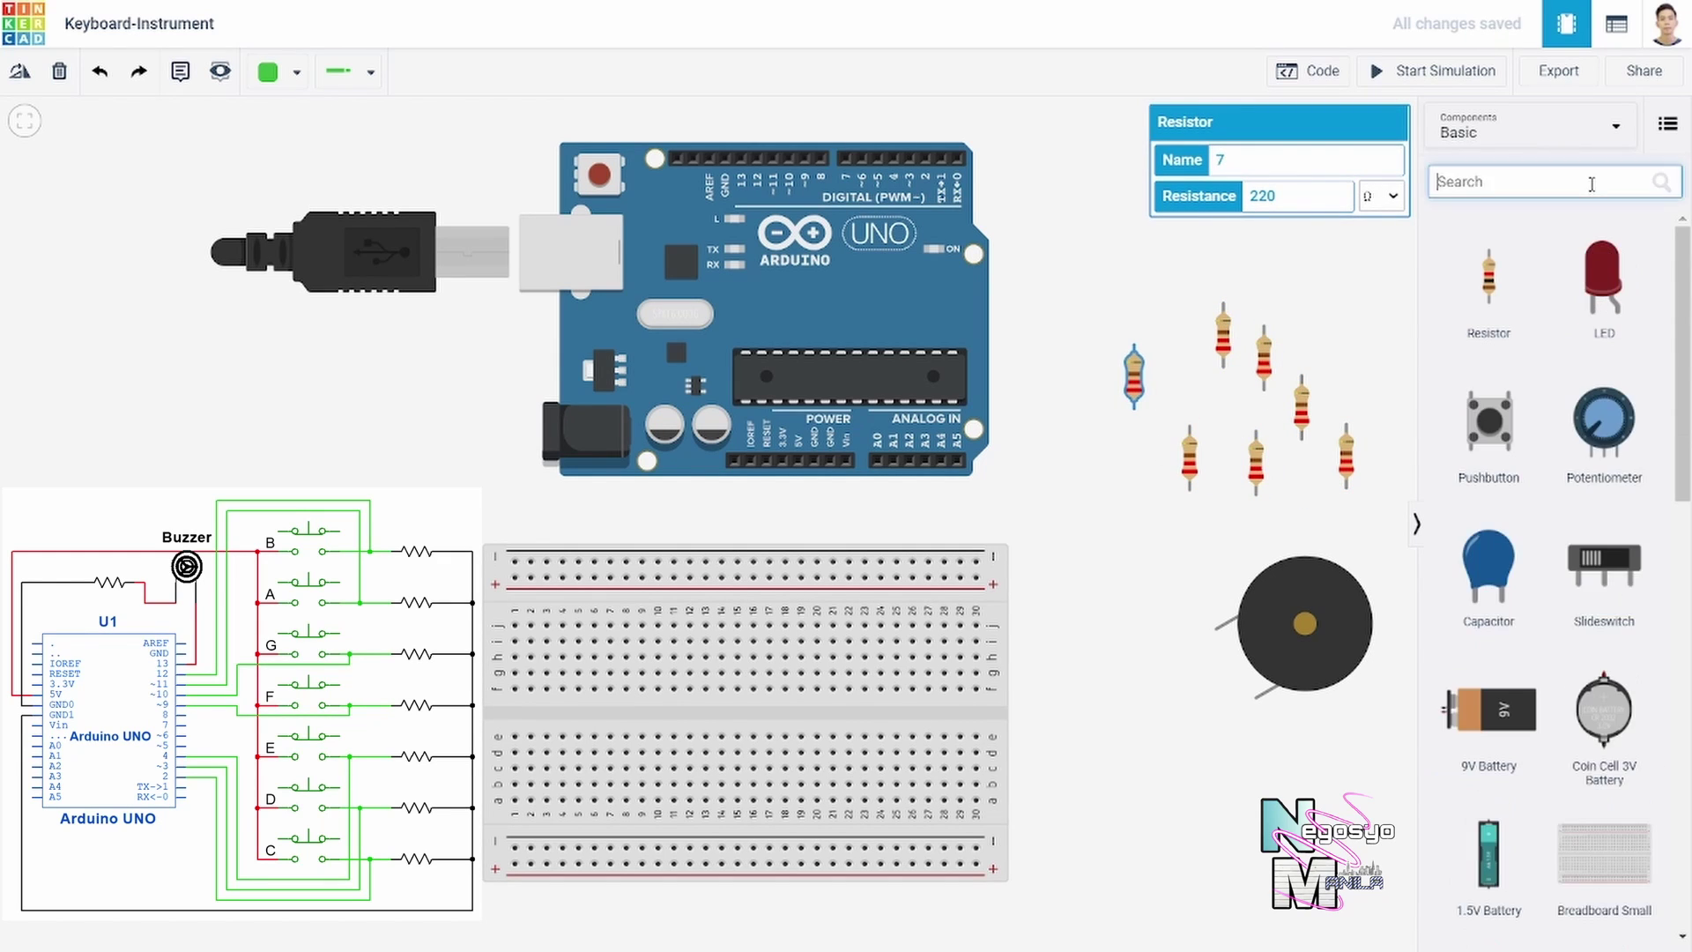
drag(1489, 422, 535, 724)
key(ctrl+c)
key(ctrl+v)
key(ctrl+v)
key(ctrl+v)
drag(690, 715, 722, 716)
key(ctrl+v)
key(ctrl+v)
key(ctrl+v)
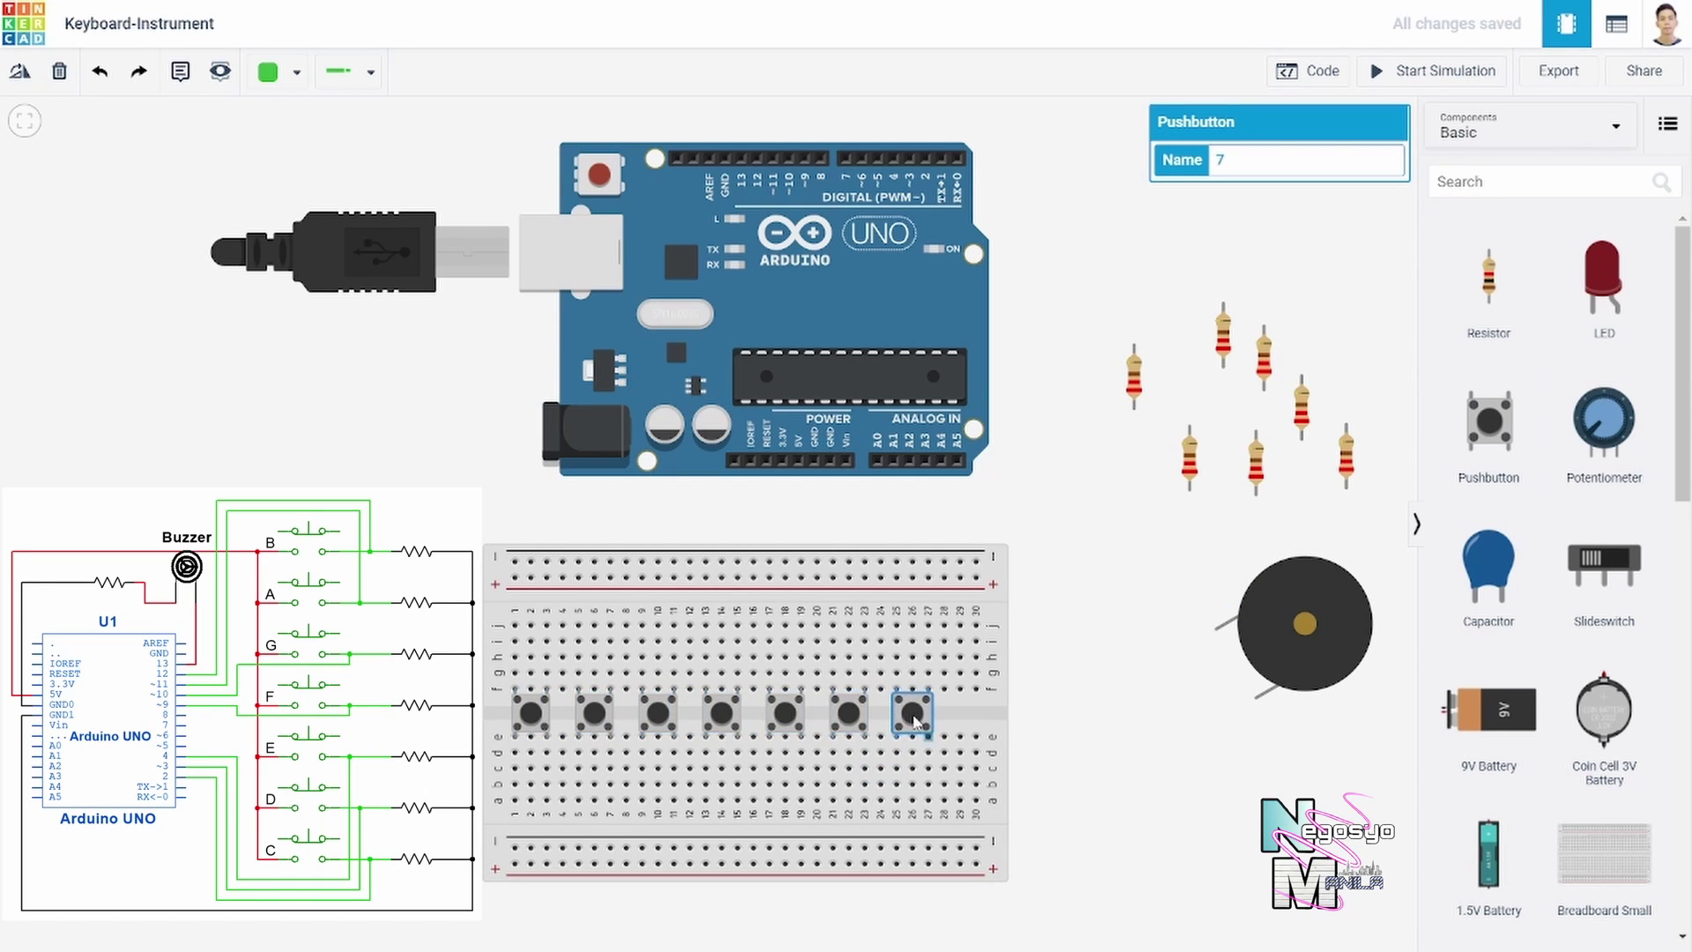
Step: Bridge the top and bottom power rails with a wire down the breadboard's right side, recoloured
click(990, 584)
click(1036, 587)
click(1036, 864)
click(976, 864)
click(268, 71)
click(300, 173)
drag(1036, 860, 1016, 848)
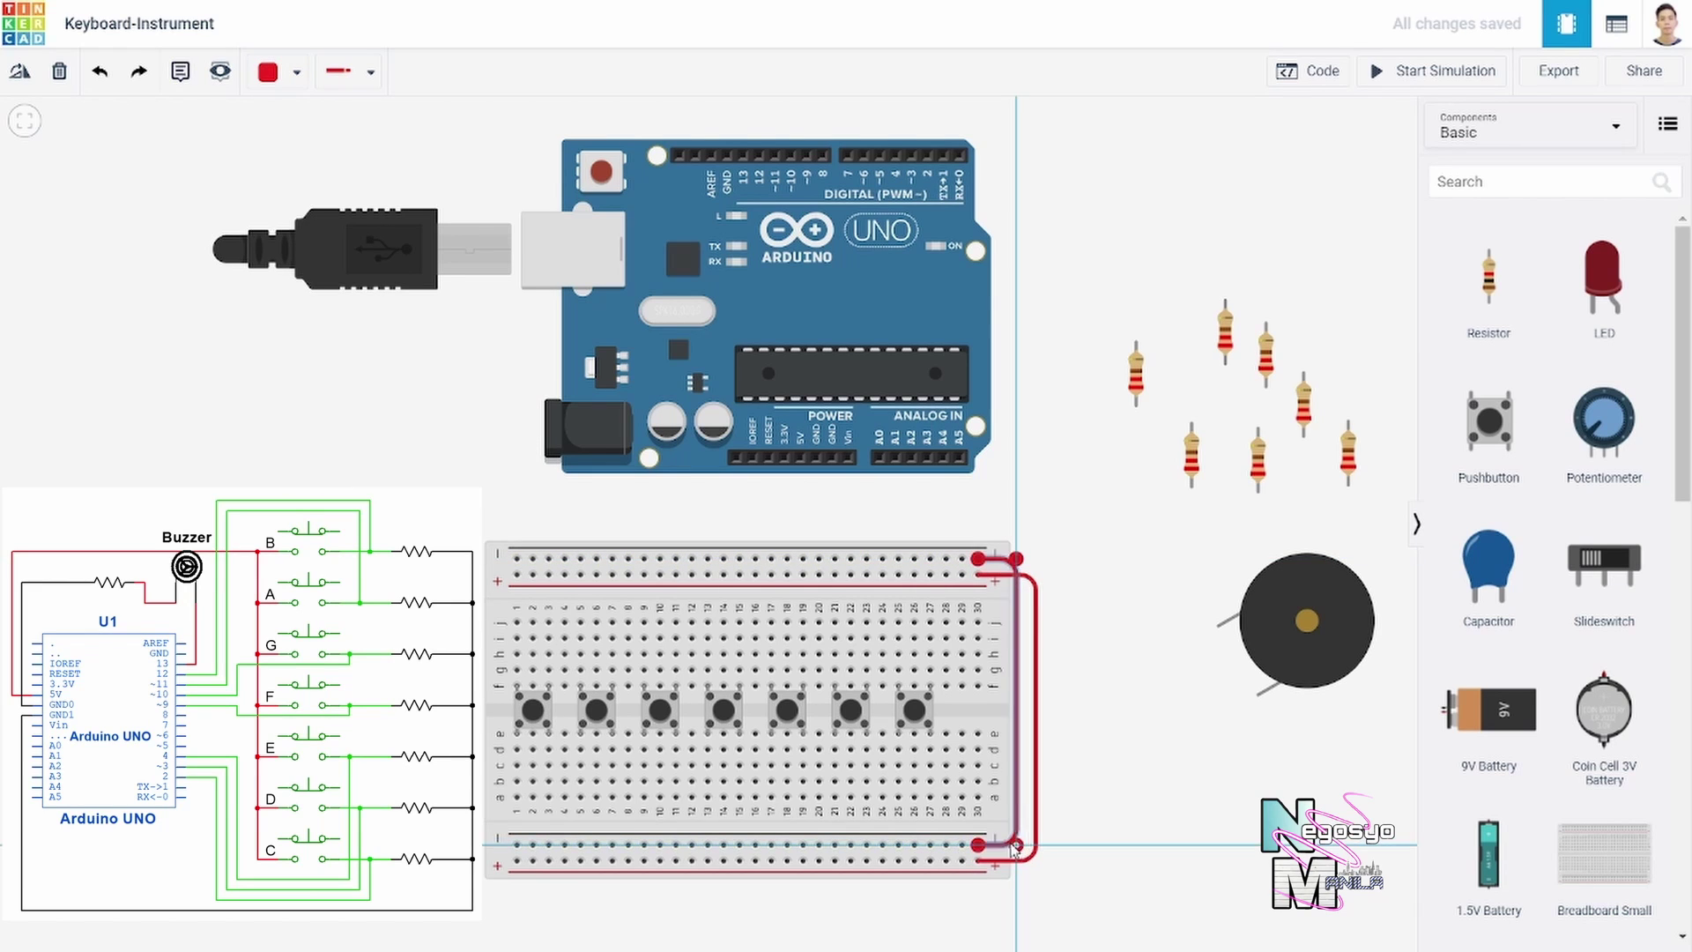
click(268, 71)
click(295, 132)
Step: Move two loose resistors onto the breadboard's top rows
click(1139, 375)
drag(1143, 384, 936, 615)
drag(1236, 338, 806, 592)
Step: Move the remaining resistors onto the breadboard's top row
drag(1307, 405, 745, 592)
drag(1262, 475, 679, 599)
drag(1194, 459, 616, 600)
drag(1349, 458, 552, 600)
click(1108, 523)
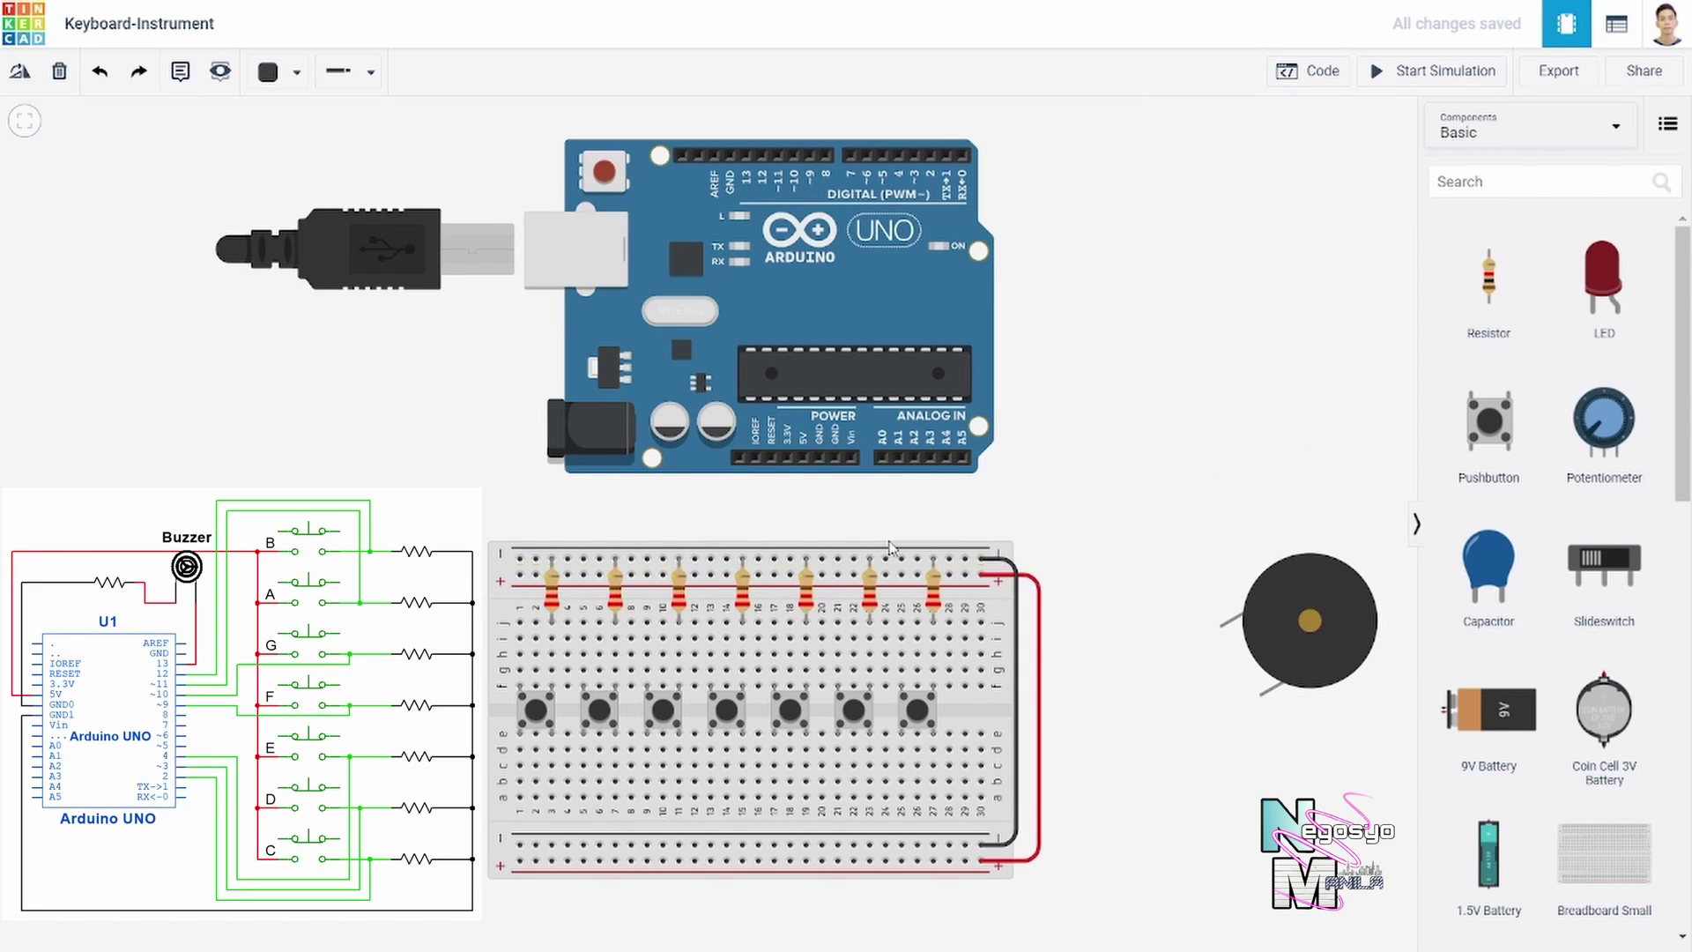
Step: Rotate the Arduino board 180 degrees to face the breadboard
click(784, 467)
key(r)
key(r)
key(r)
key(r)
key(r)
key(r)
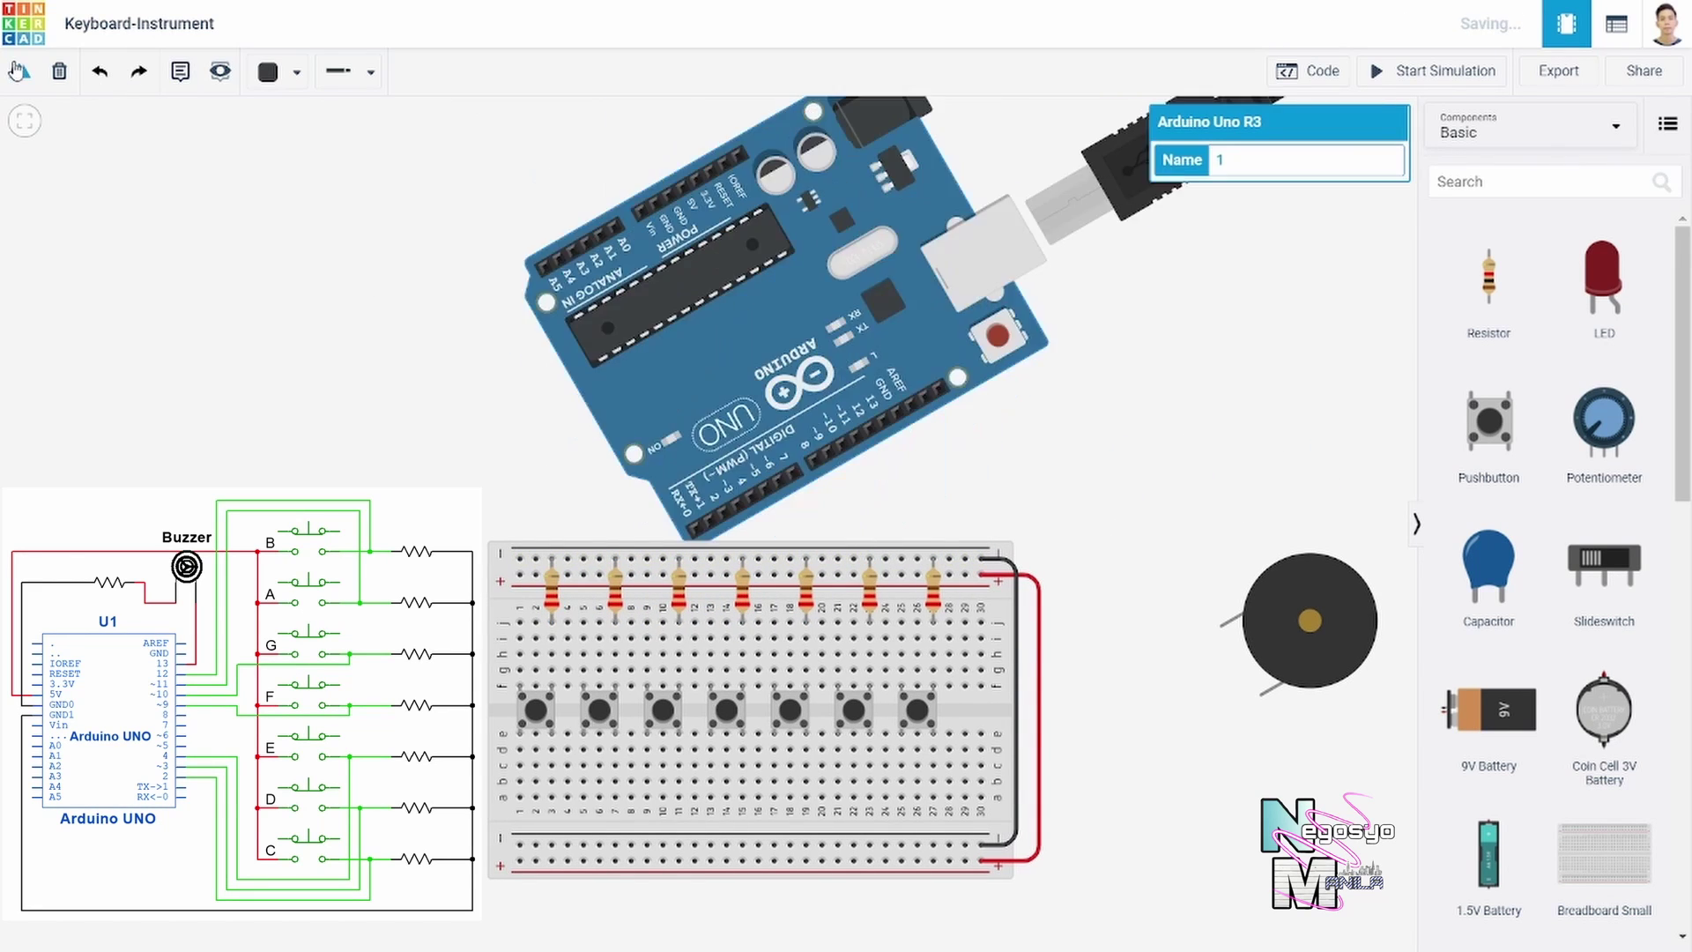
click(840, 517)
Step: Draw seven red wires from the positive rail to each resistor's column
click(520, 575)
click(520, 622)
click(584, 575)
click(584, 621)
click(647, 575)
click(647, 621)
click(712, 574)
click(710, 622)
click(774, 575)
click(774, 621)
click(837, 574)
click(838, 621)
click(901, 575)
click(900, 622)
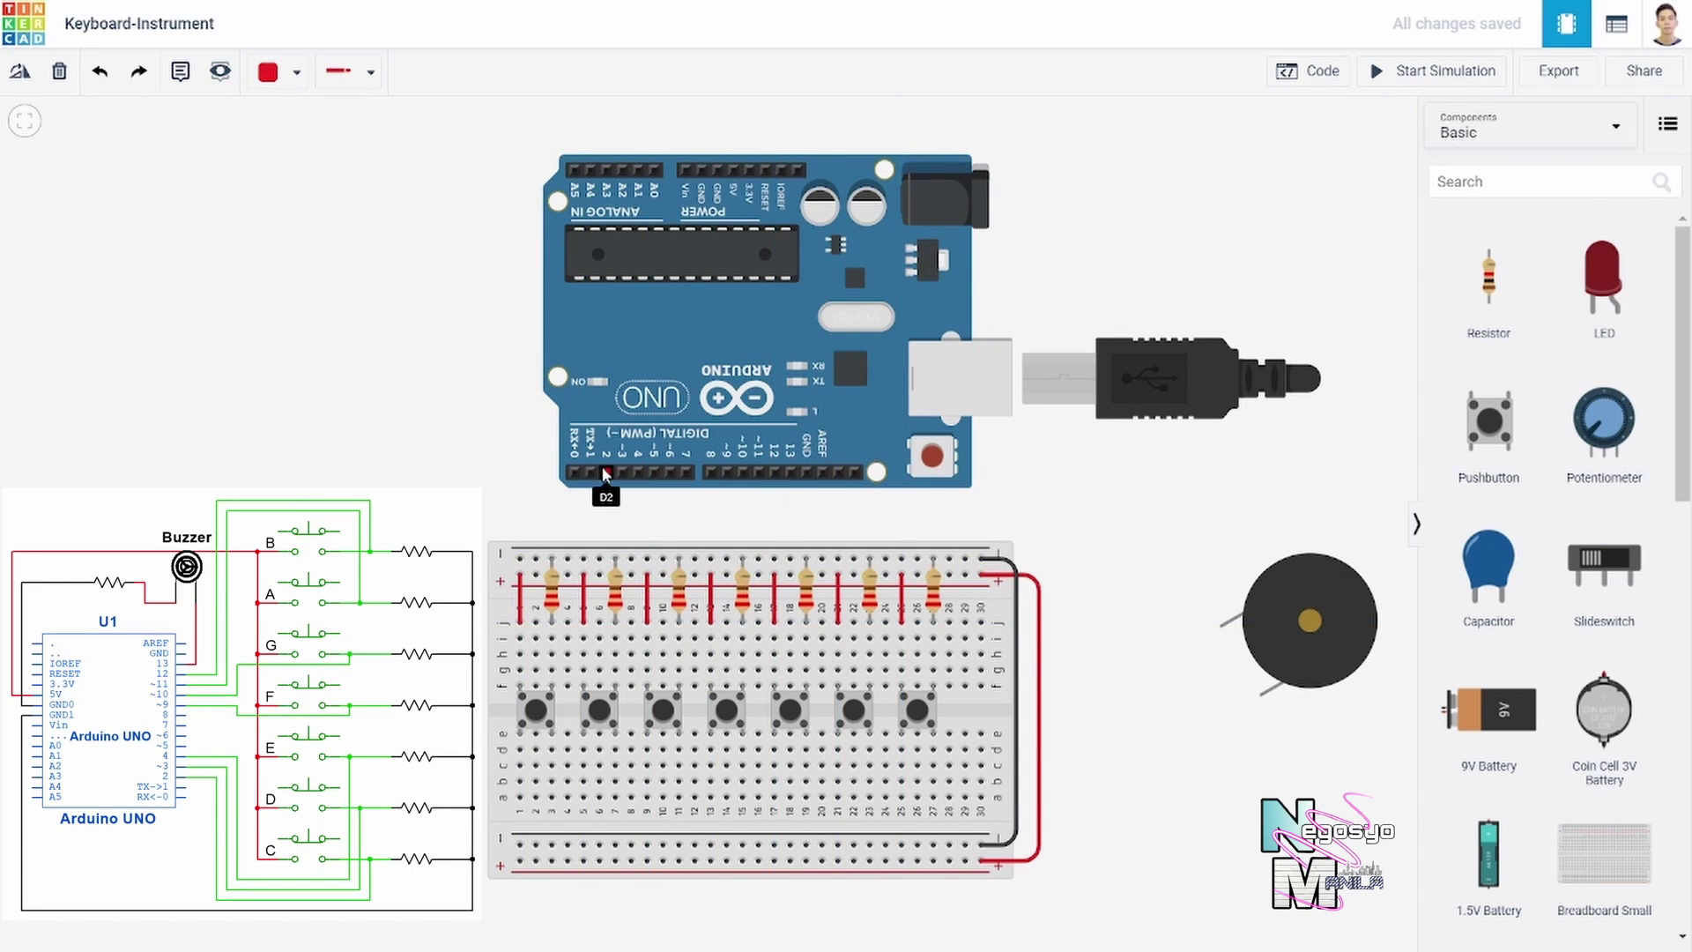
Step: Route a wire from the 5V pin to the positive rail and add a ground wire
click(736, 171)
click(736, 132)
click(967, 132)
click(967, 574)
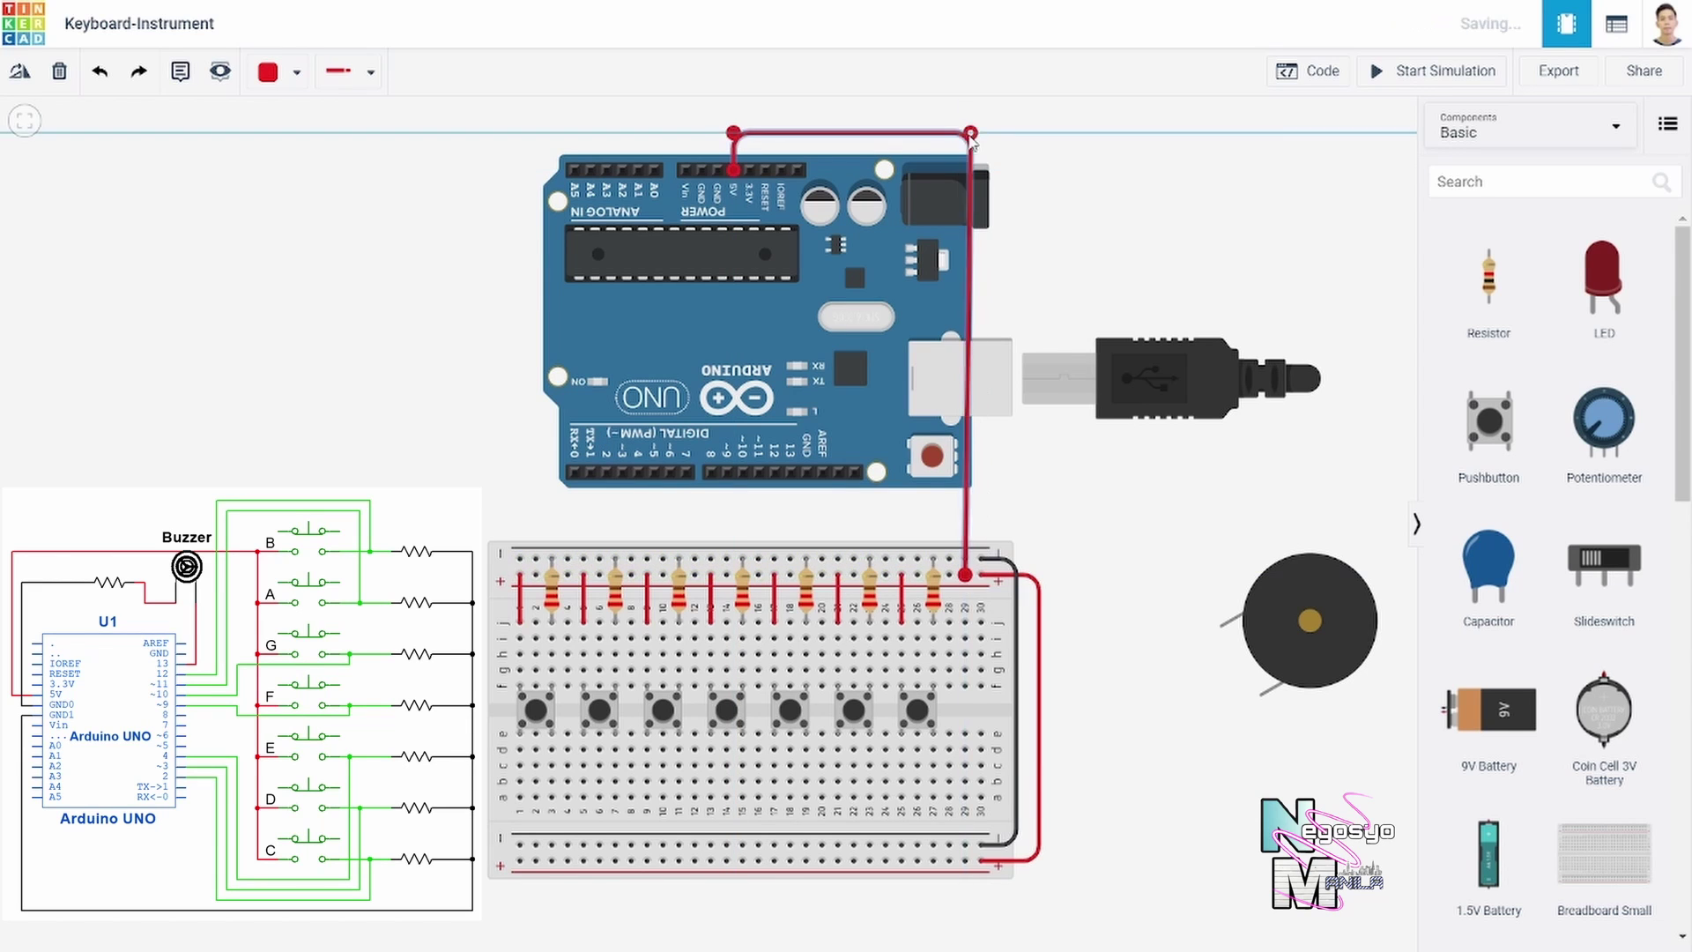
click(807, 476)
click(808, 522)
click(823, 555)
Step: Make the ground wire black and wire pins 2 and 3 to the first two buttons
key(0)
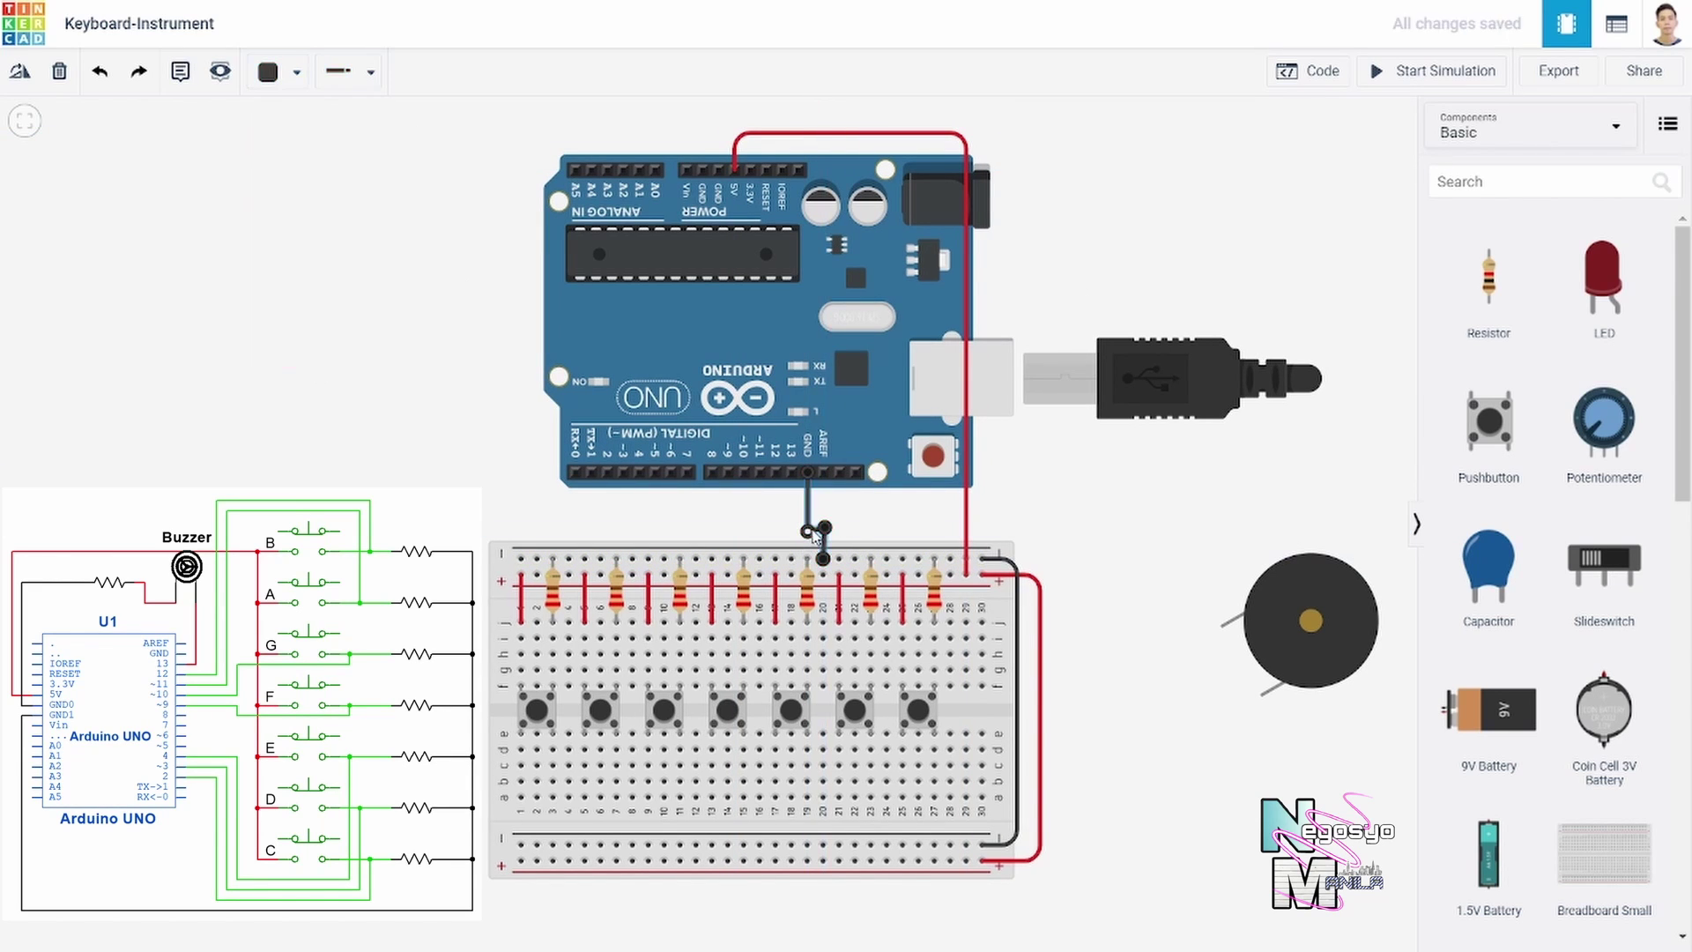
click(609, 472)
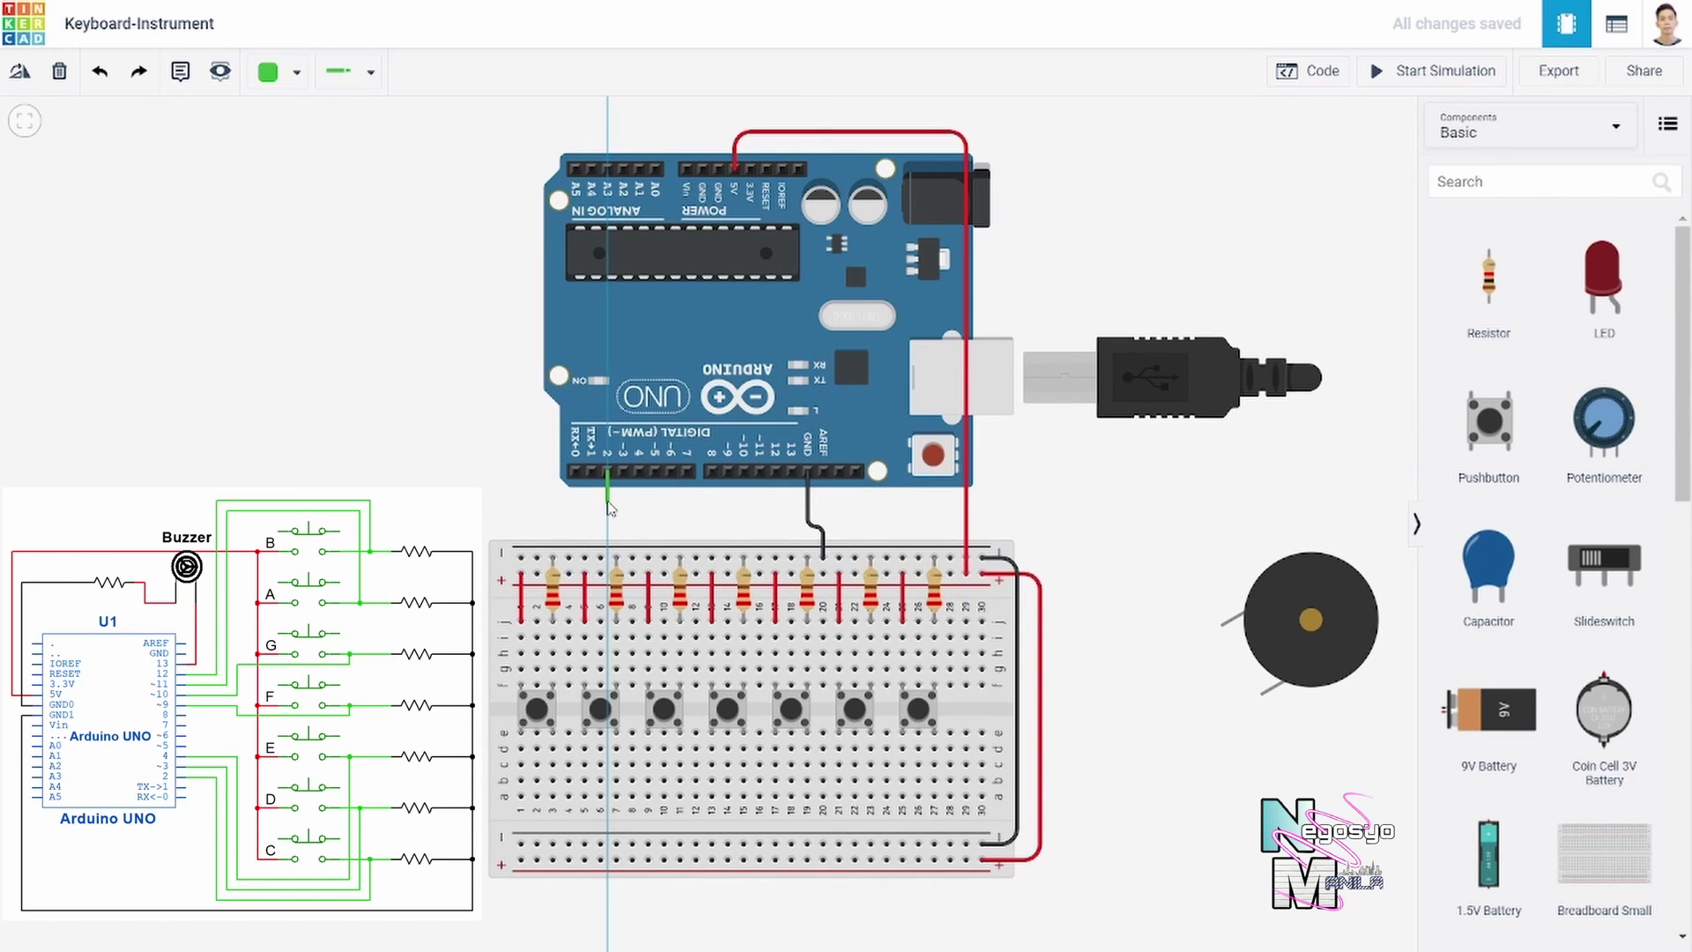
click(567, 501)
click(569, 622)
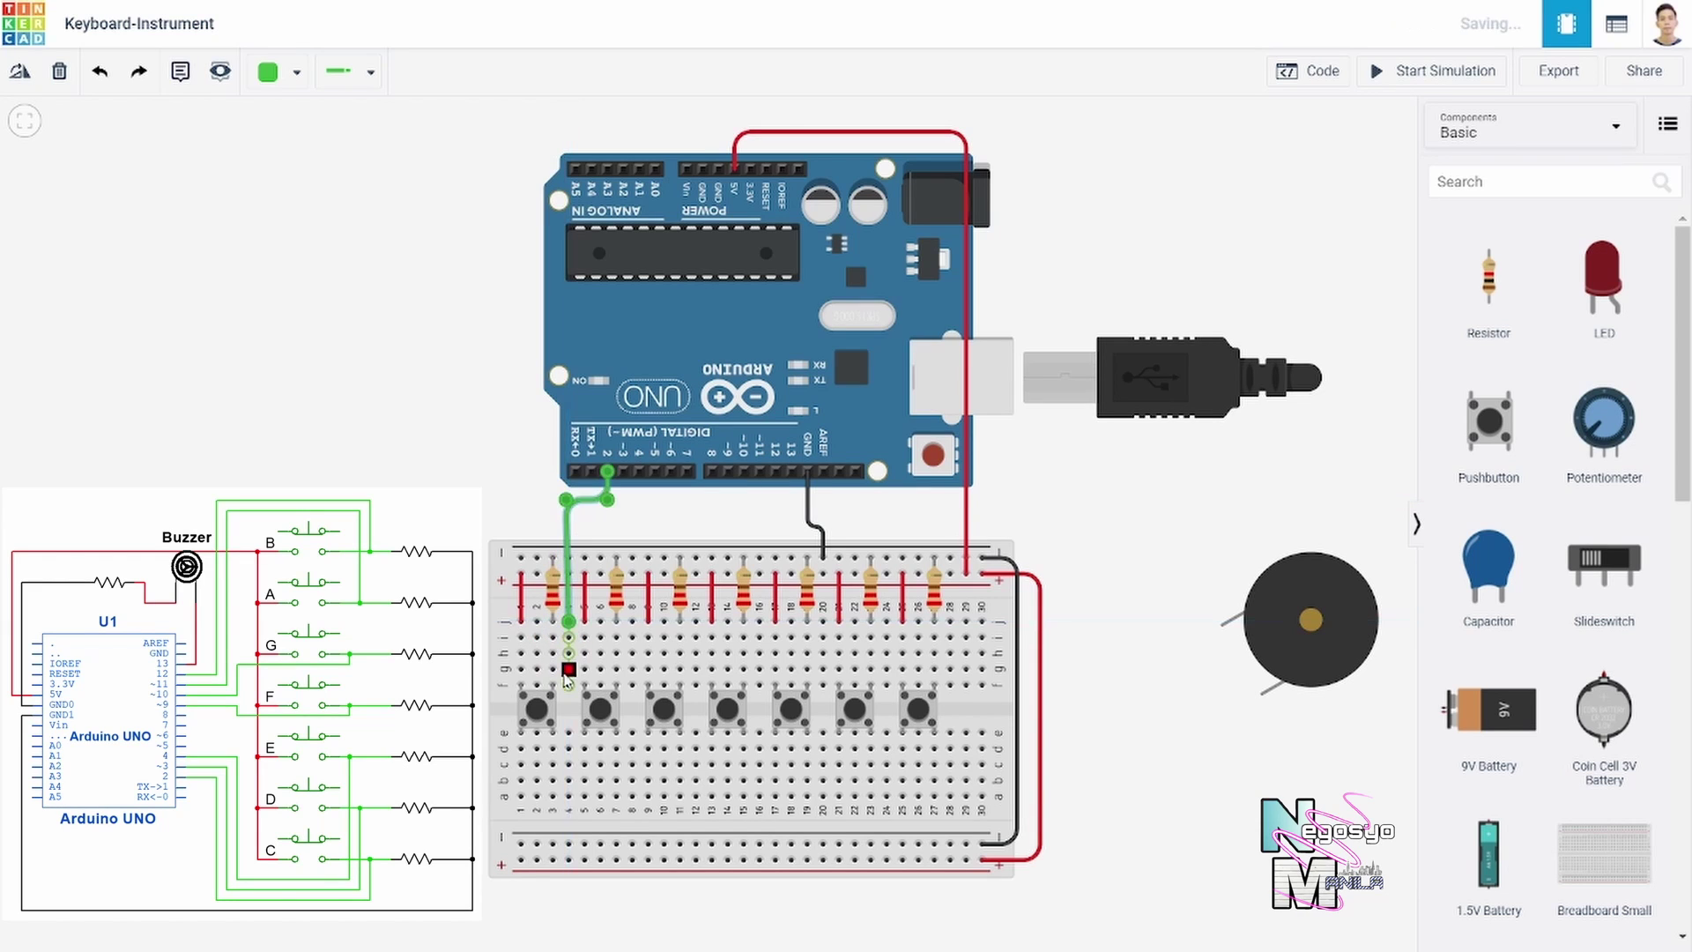
click(659, 520)
click(623, 470)
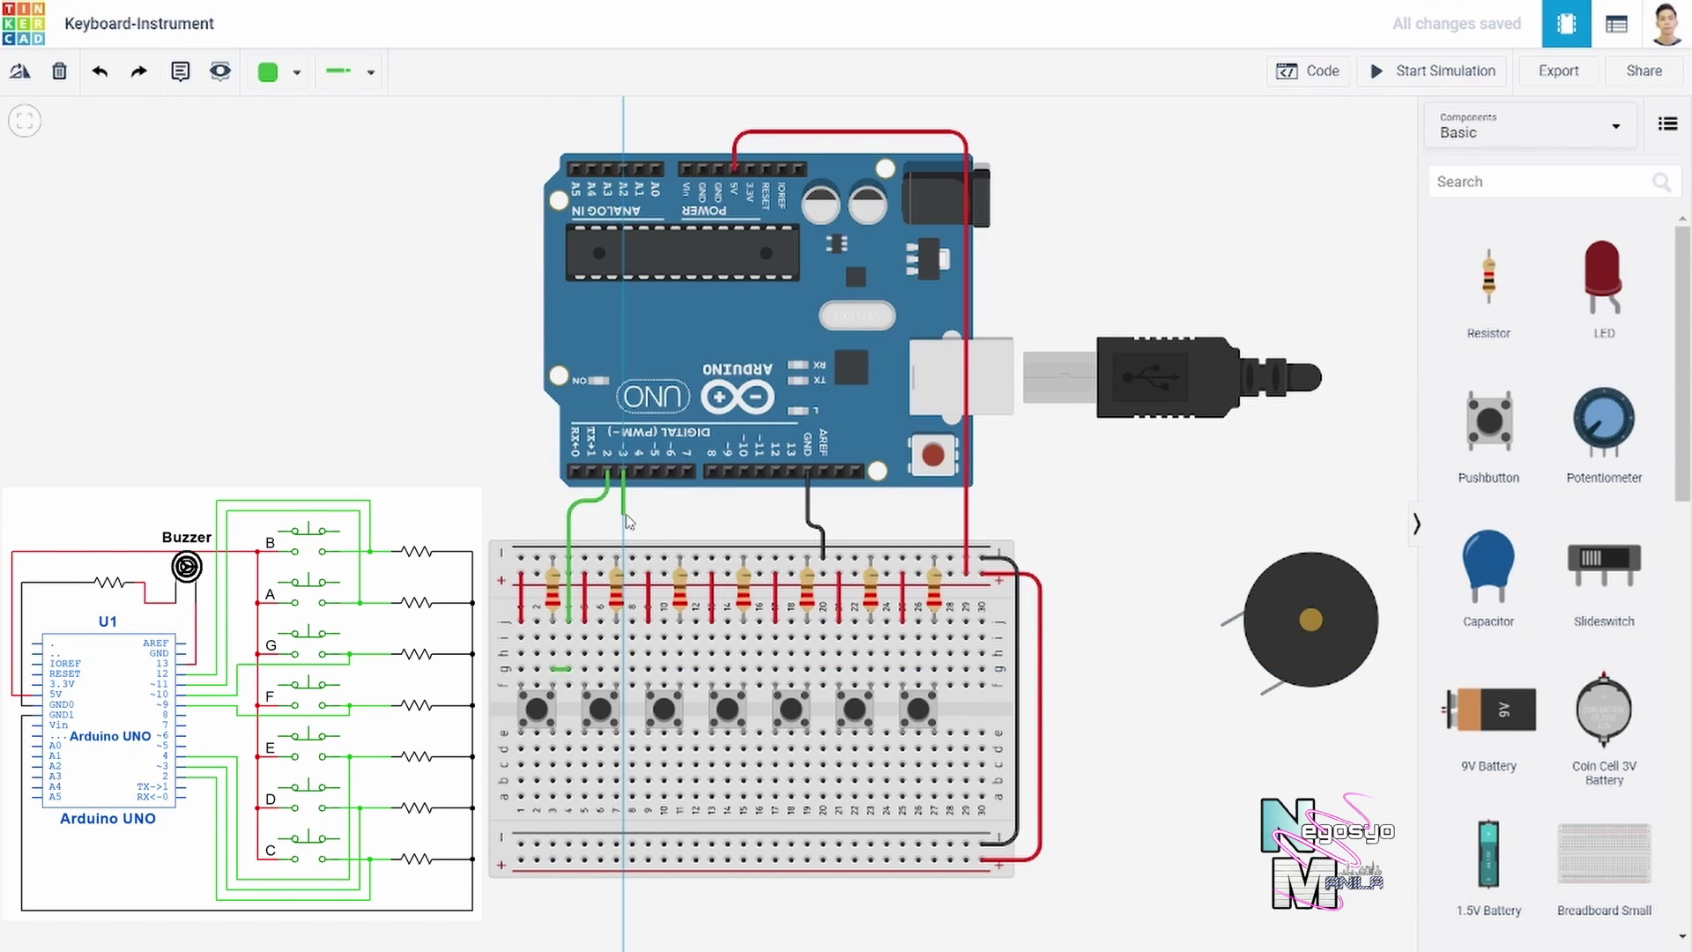
click(627, 533)
click(632, 670)
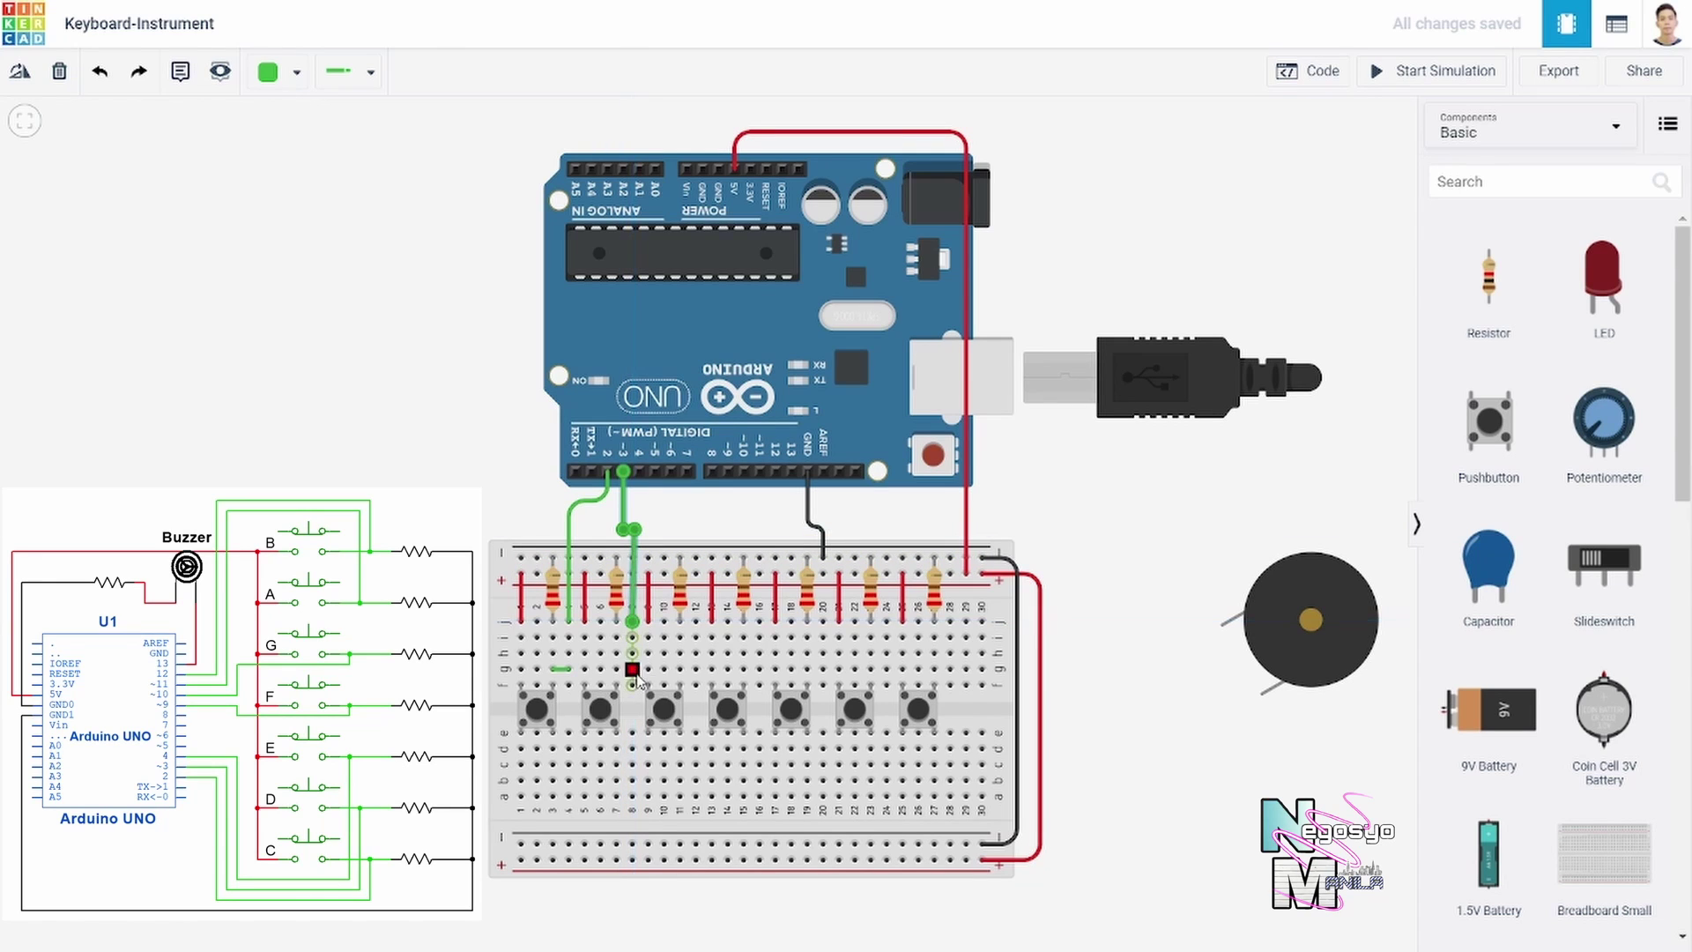
Step: Wire pins 4, 5 and 10 to the third, fourth and fifth pushbuttons
click(640, 471)
click(666, 527)
click(672, 670)
click(655, 472)
click(725, 499)
click(735, 670)
click(745, 471)
click(796, 528)
click(798, 669)
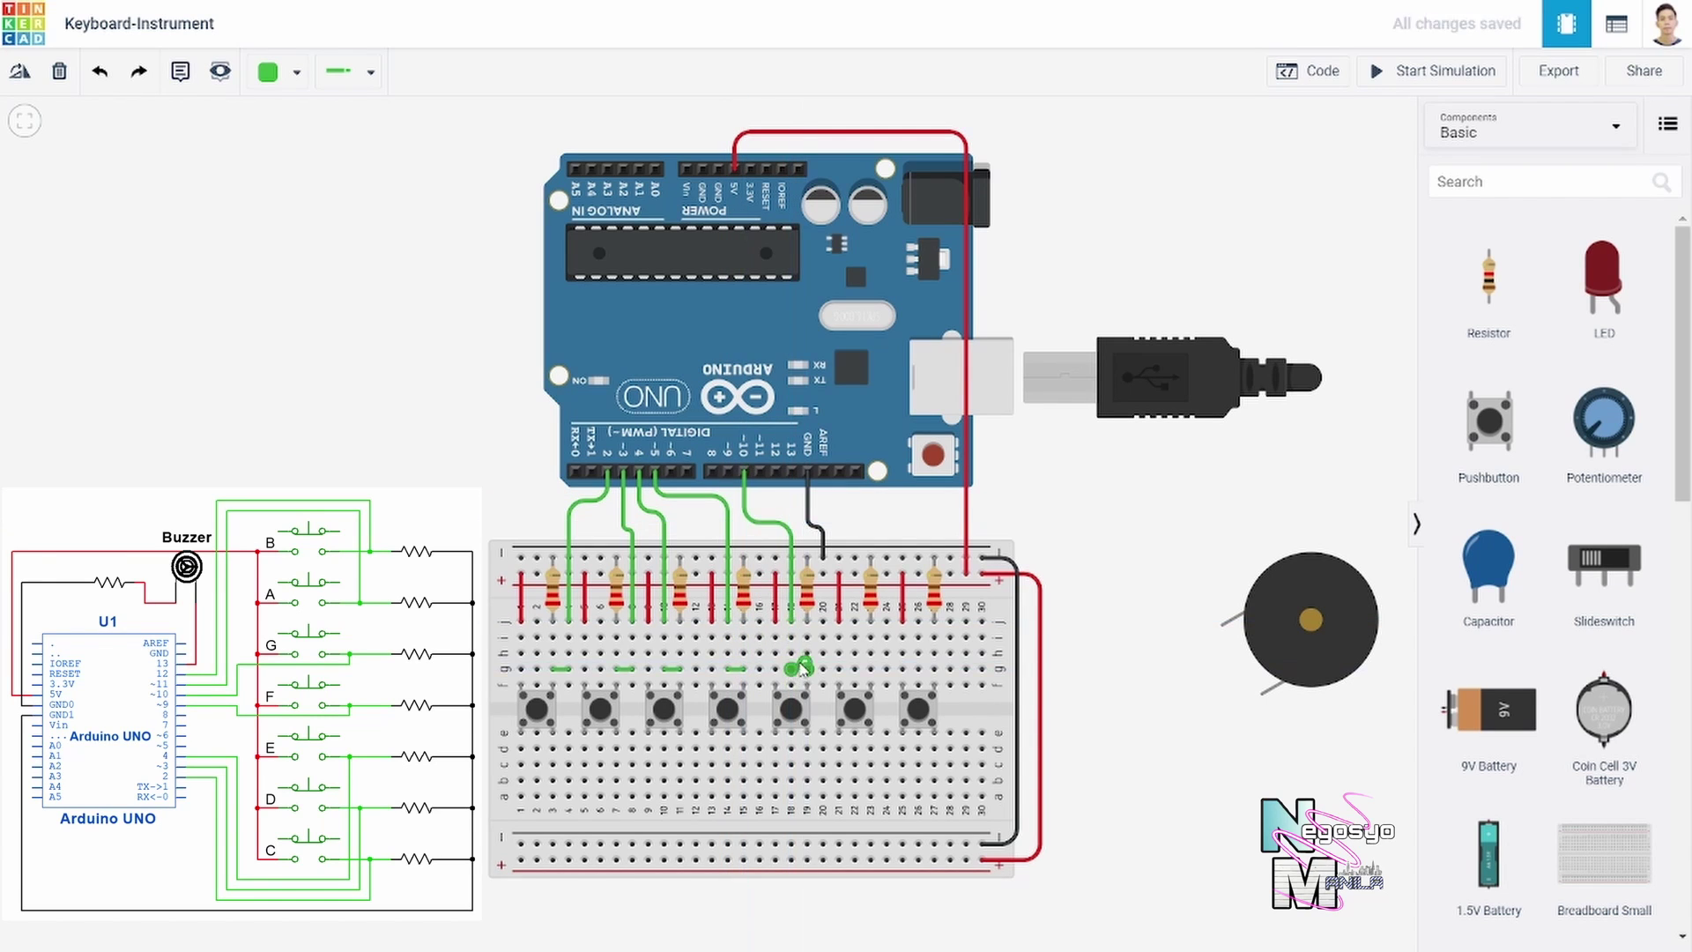
Step: Wire pins 11 and 12 to the last two pushbuttons and begin a wire from pin 13
click(759, 472)
click(850, 510)
click(862, 670)
click(751, 472)
click(917, 507)
click(919, 617)
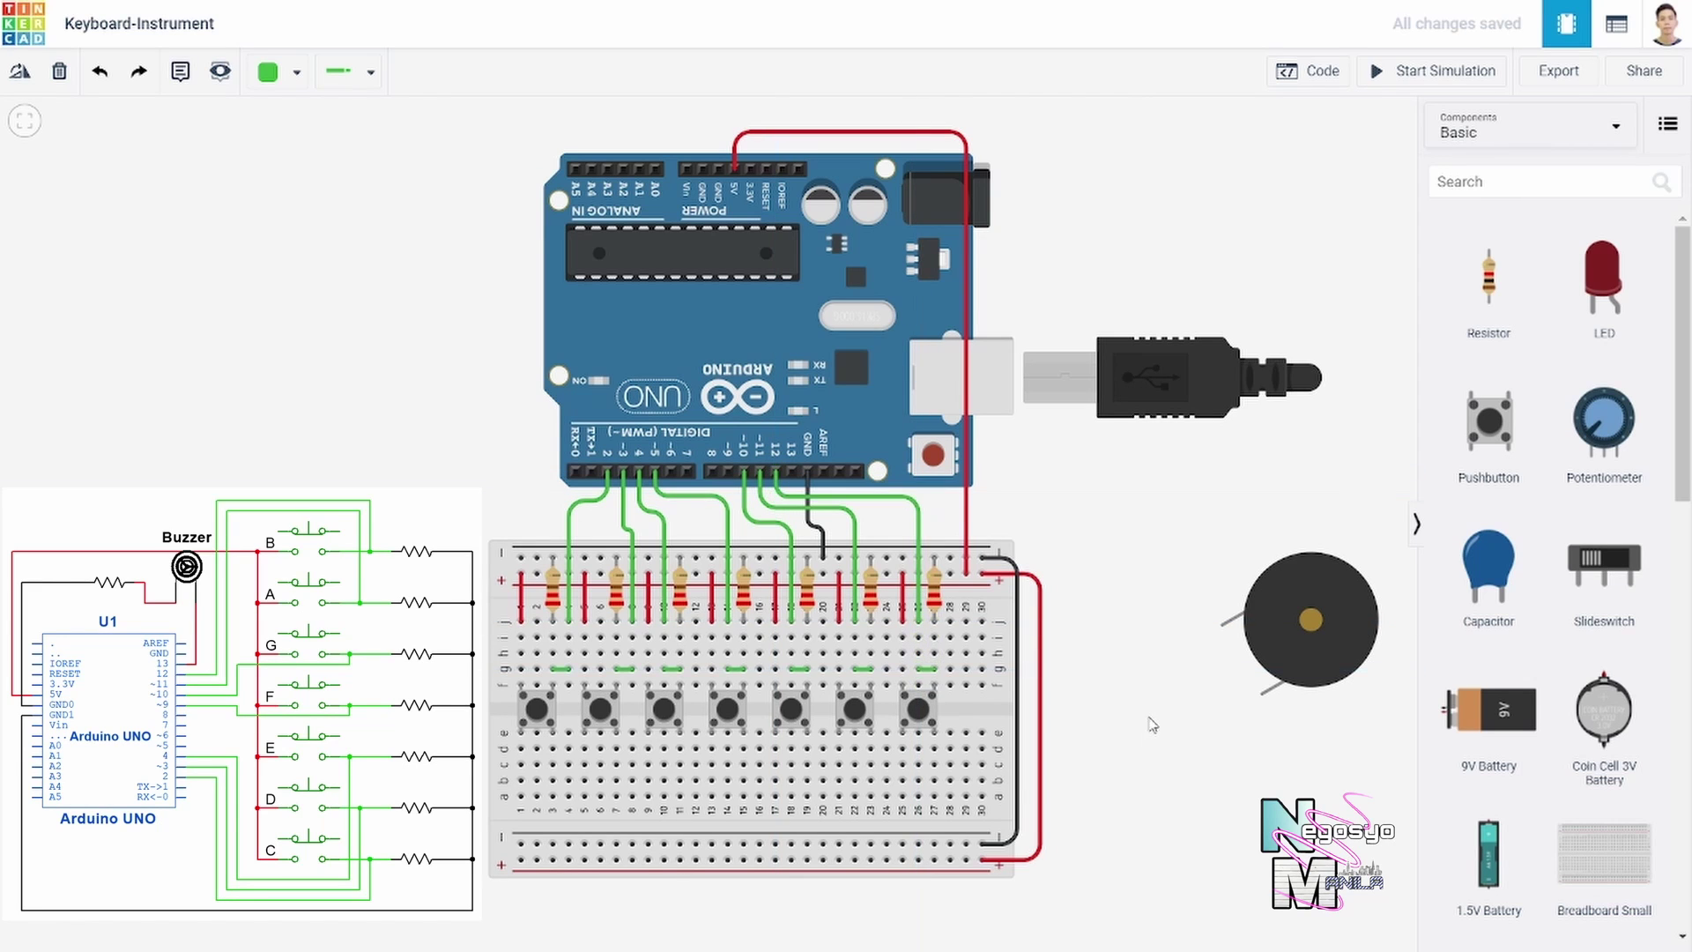
click(792, 472)
Step: Route the pin 13 wire to the breadboard and colour it orange
click(967, 621)
drag(952, 529, 952, 454)
key(2)
Step: Place the piezo buzzer on the breadboard's right edge and add a resistor near the bottom rail
click(1329, 607)
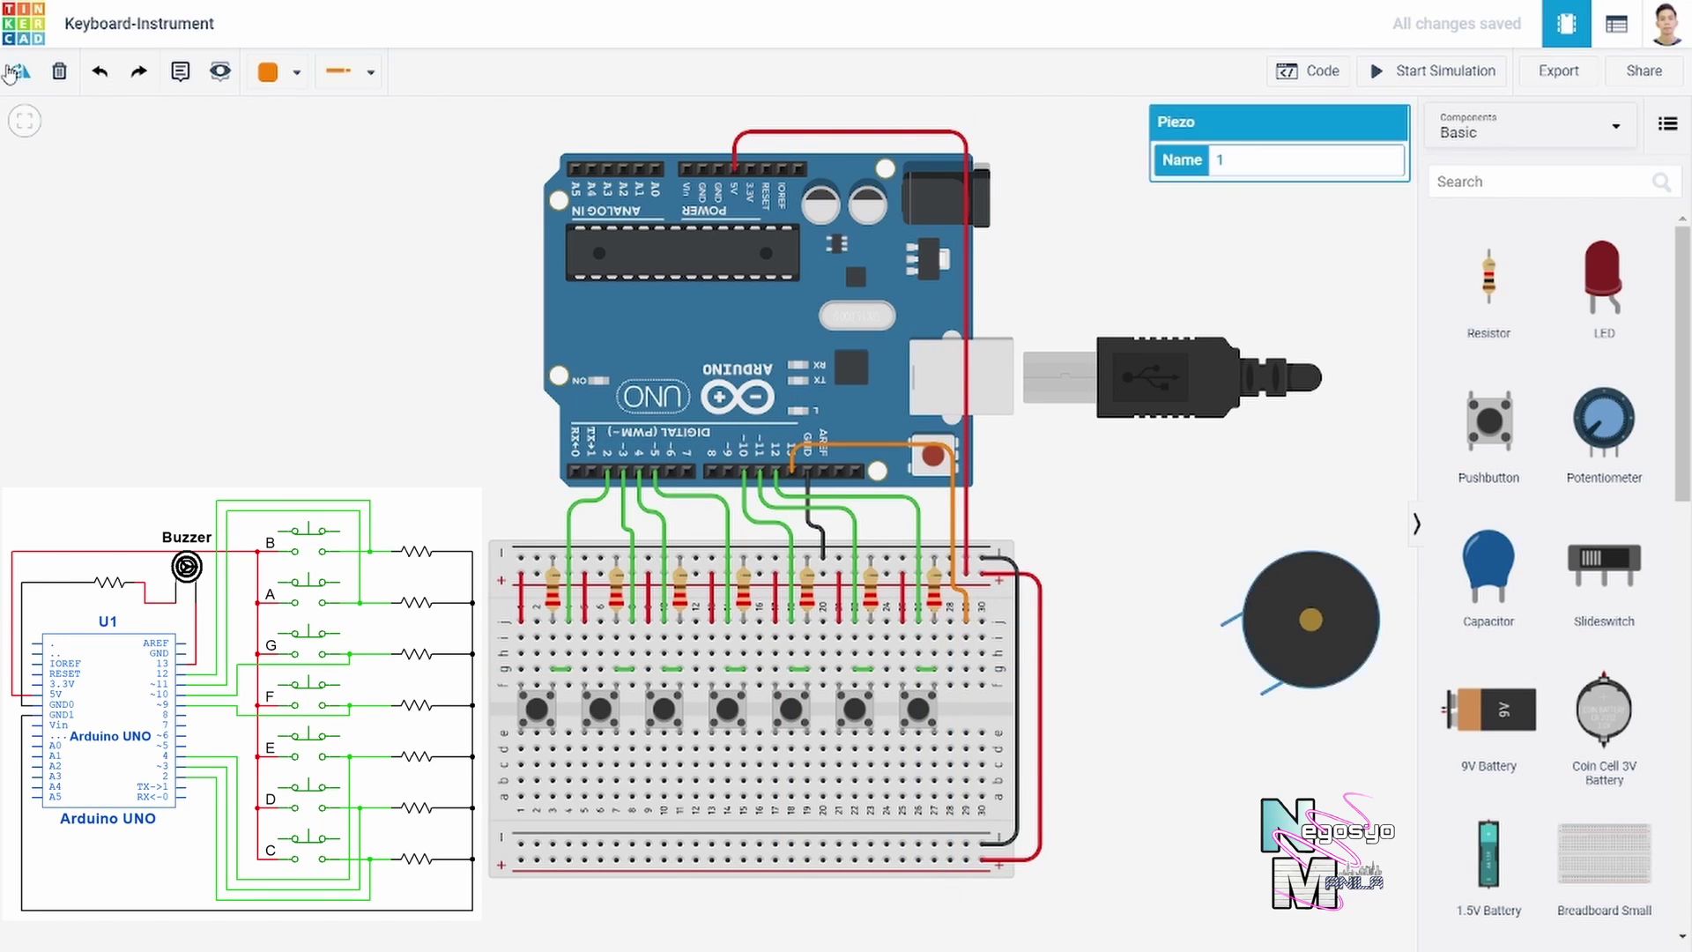
drag(1329, 607, 1067, 694)
key(ctrl+v)
click(969, 820)
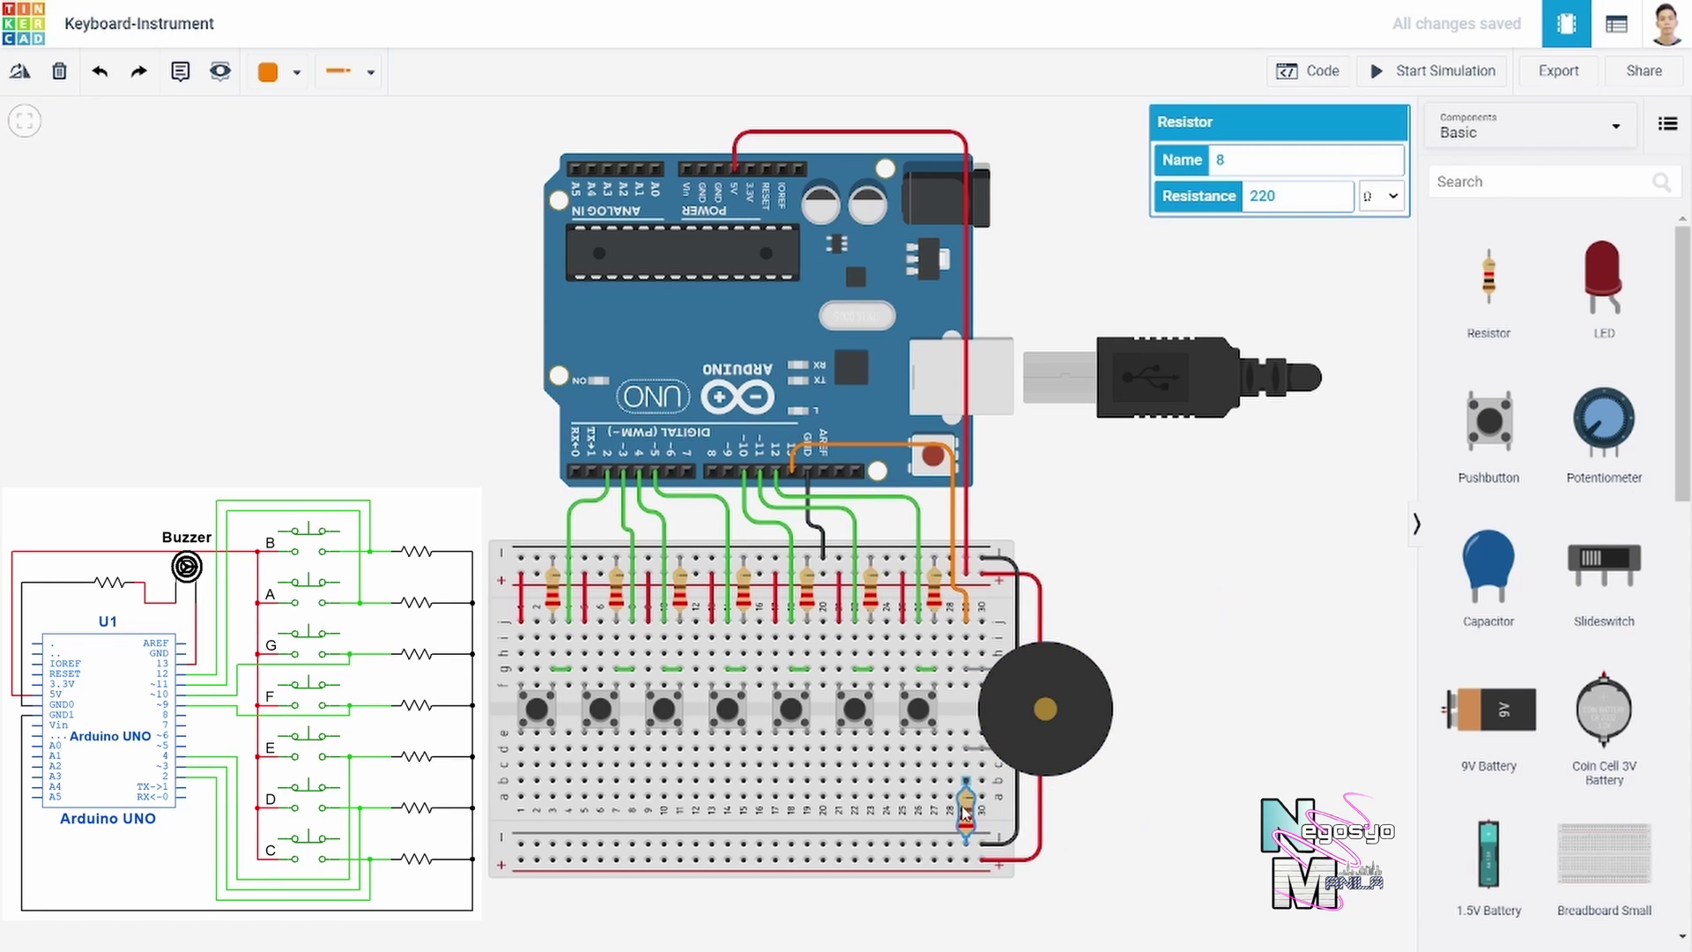
scroll(1159, 802, up, 3)
scroll(1162, 800, down, 3)
Step: Add seven text notes, one under each pushbutton
click(180, 71)
click(530, 791)
click(593, 797)
click(659, 796)
click(721, 796)
click(784, 796)
click(845, 796)
click(909, 796)
Step: Label the first five notes C, D, E, F and G, then select the sixth note
click(525, 760)
text(C)
click(594, 759)
text(D)
click(659, 764)
text(E)
click(720, 763)
text(F)
click(783, 763)
text(G)
click(845, 764)
Step: Label the sixth note A and switch the code editor to Text mode
text(A)
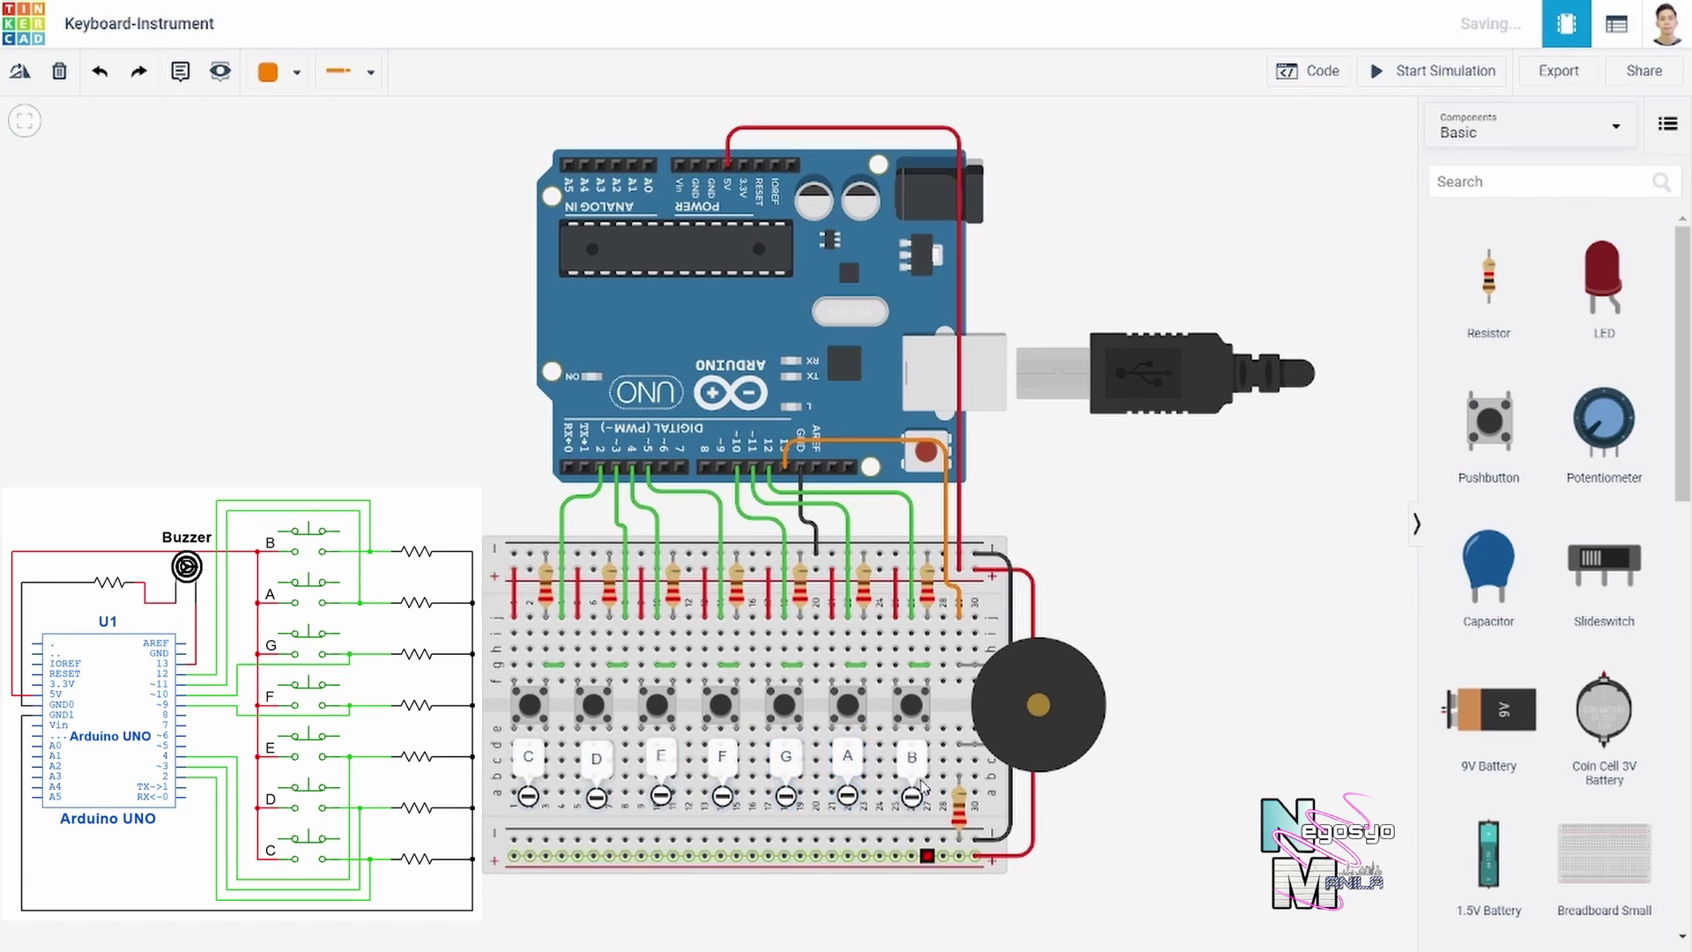
click(1308, 71)
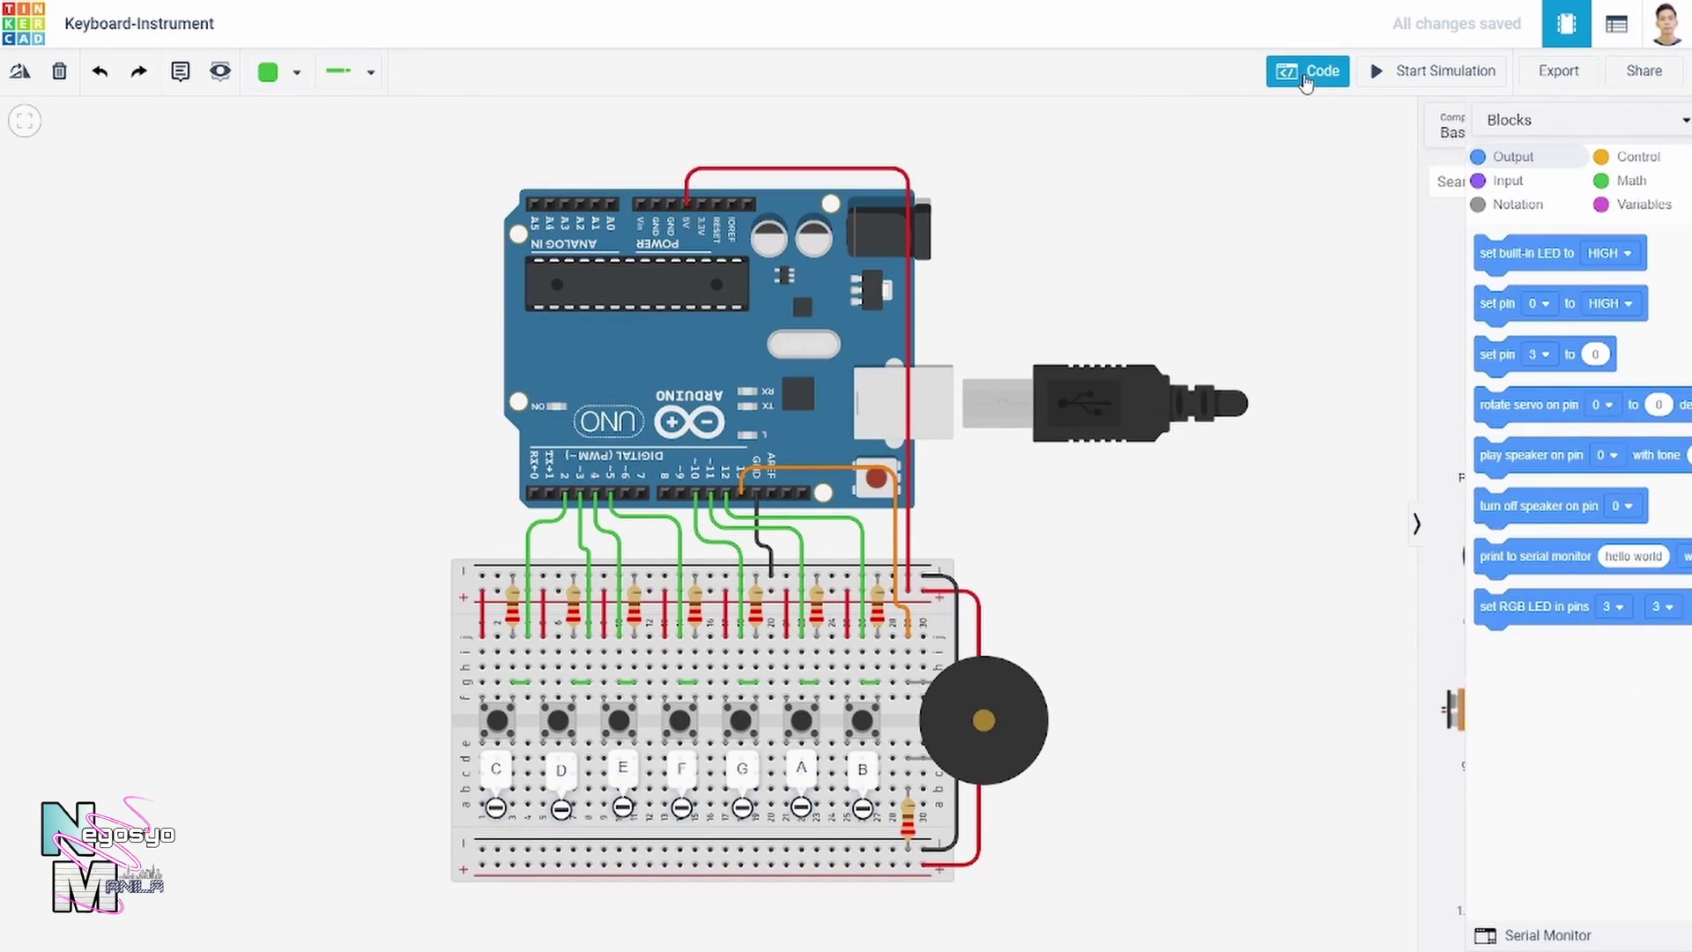
click(1241, 124)
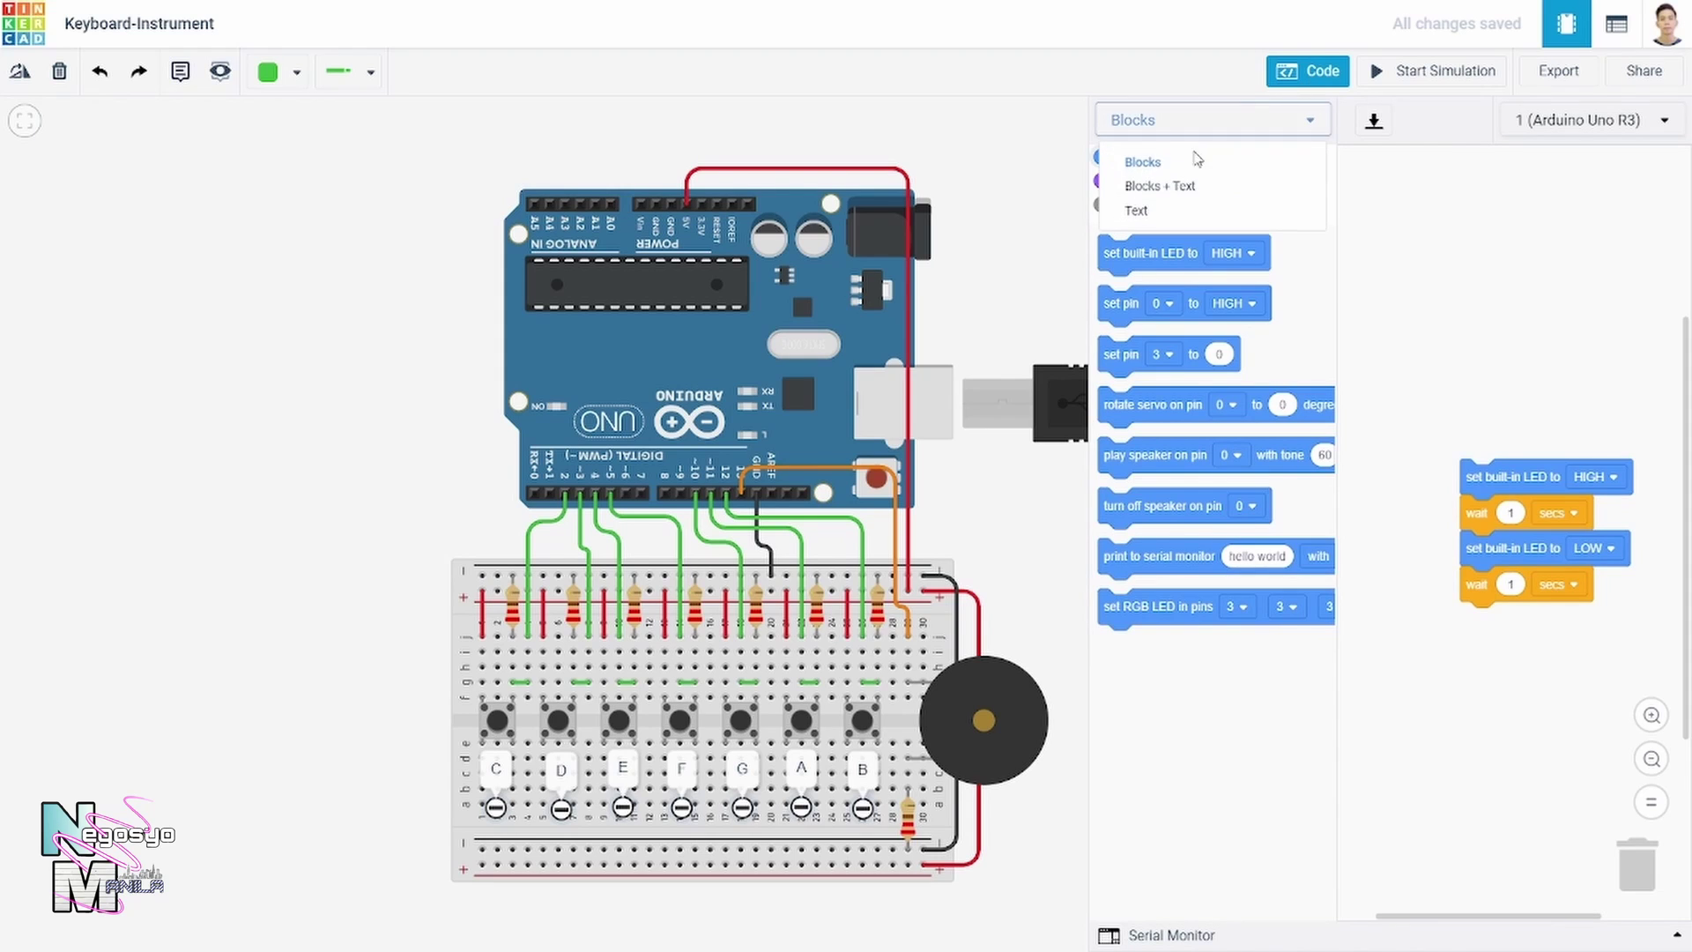
click(1160, 207)
click(955, 247)
Step: Replace the sample code with a header comment and constants through Key_E = 329.628
drag(1266, 407, 1091, 156)
key(BackSpace)
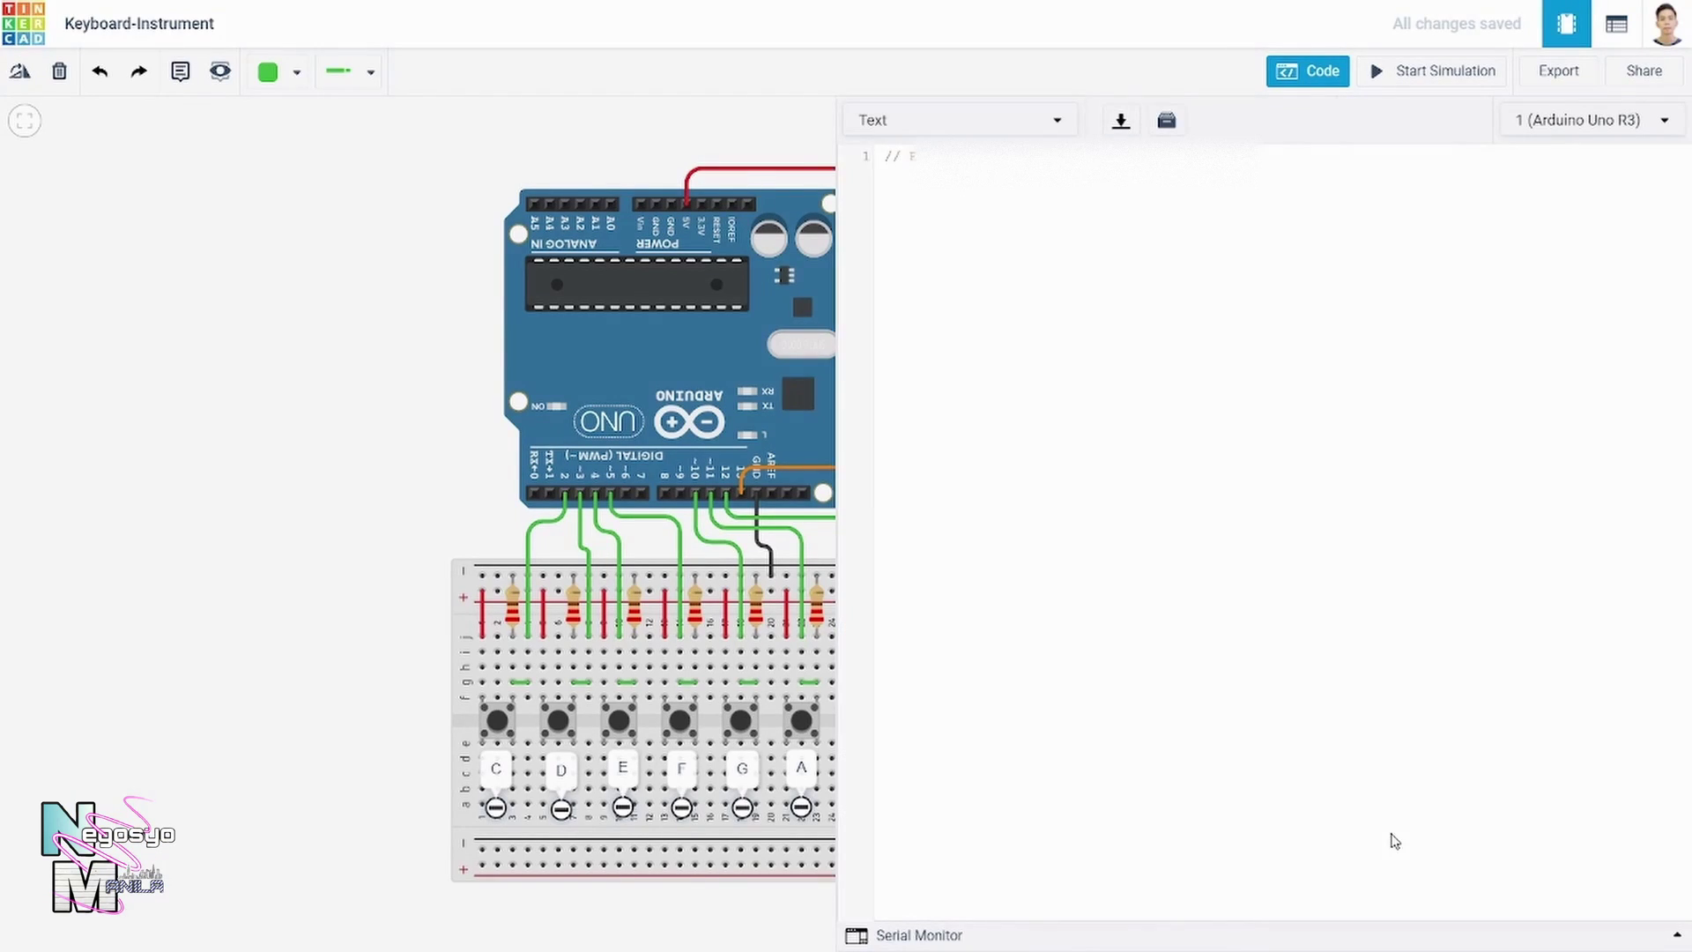
key(Return)
key(Return)
text(//)
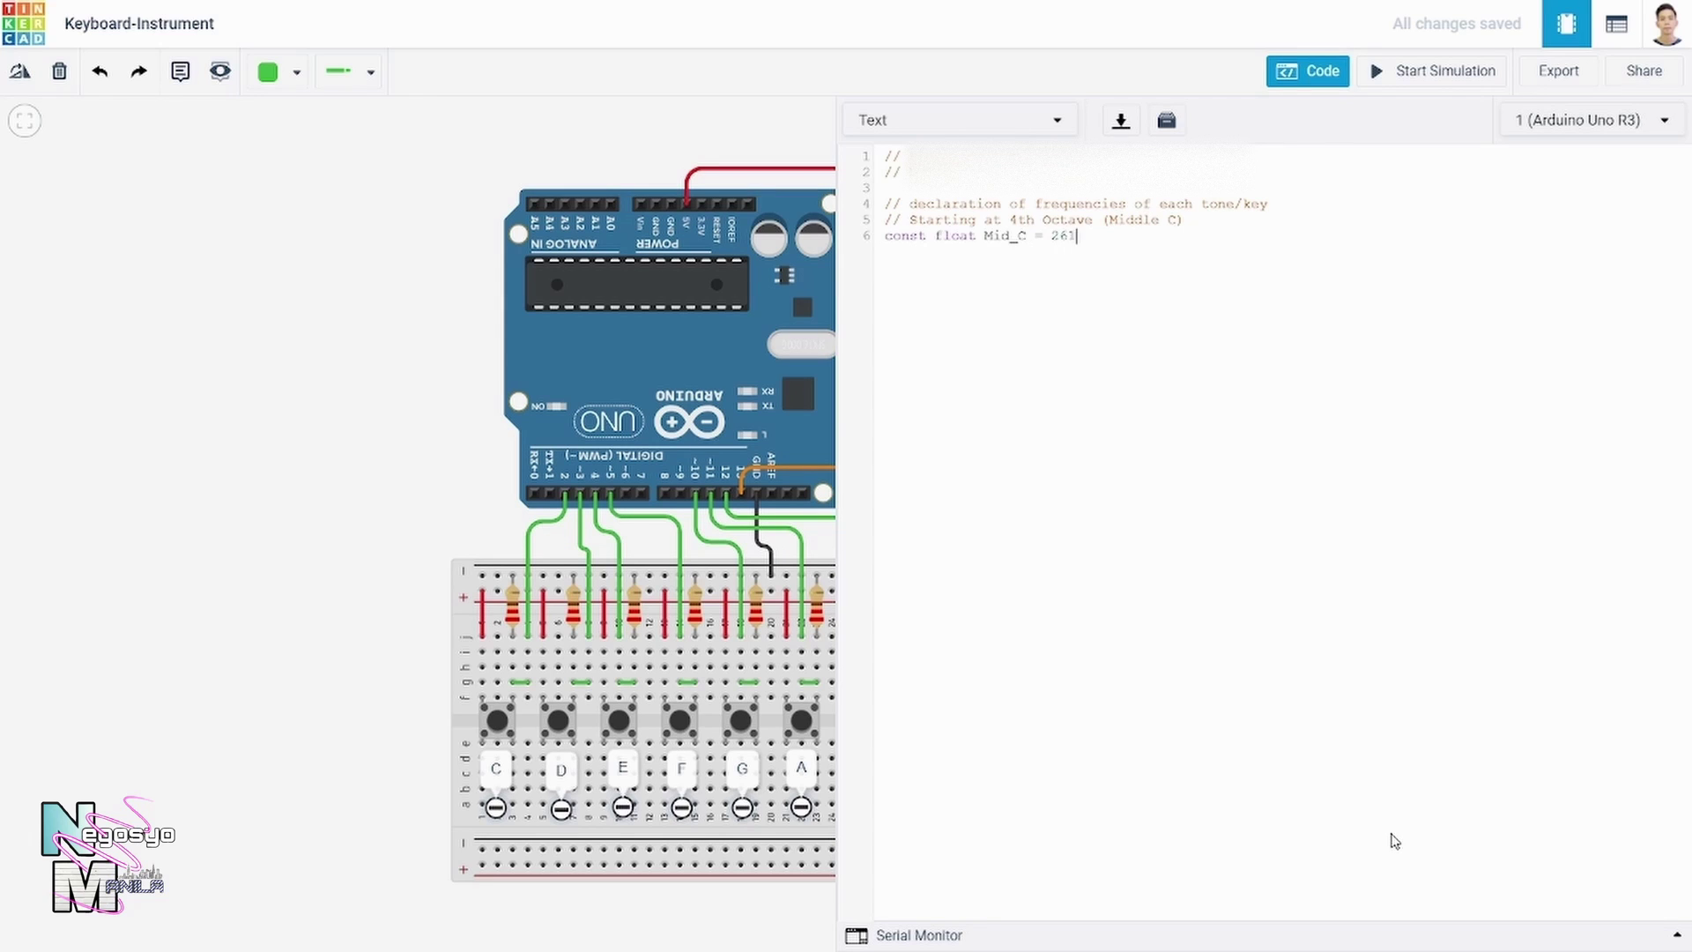
text(nst float Key_E = 329.628;)
key(Return)
Step: Declare Key_F = 349.228, Key_A = 440.000 and Key_B = 493.883, then begin setup()
text(const float Key_F = 349.228;)
key(Return)
text(const float Keyonst float Key_A = 440.000;)
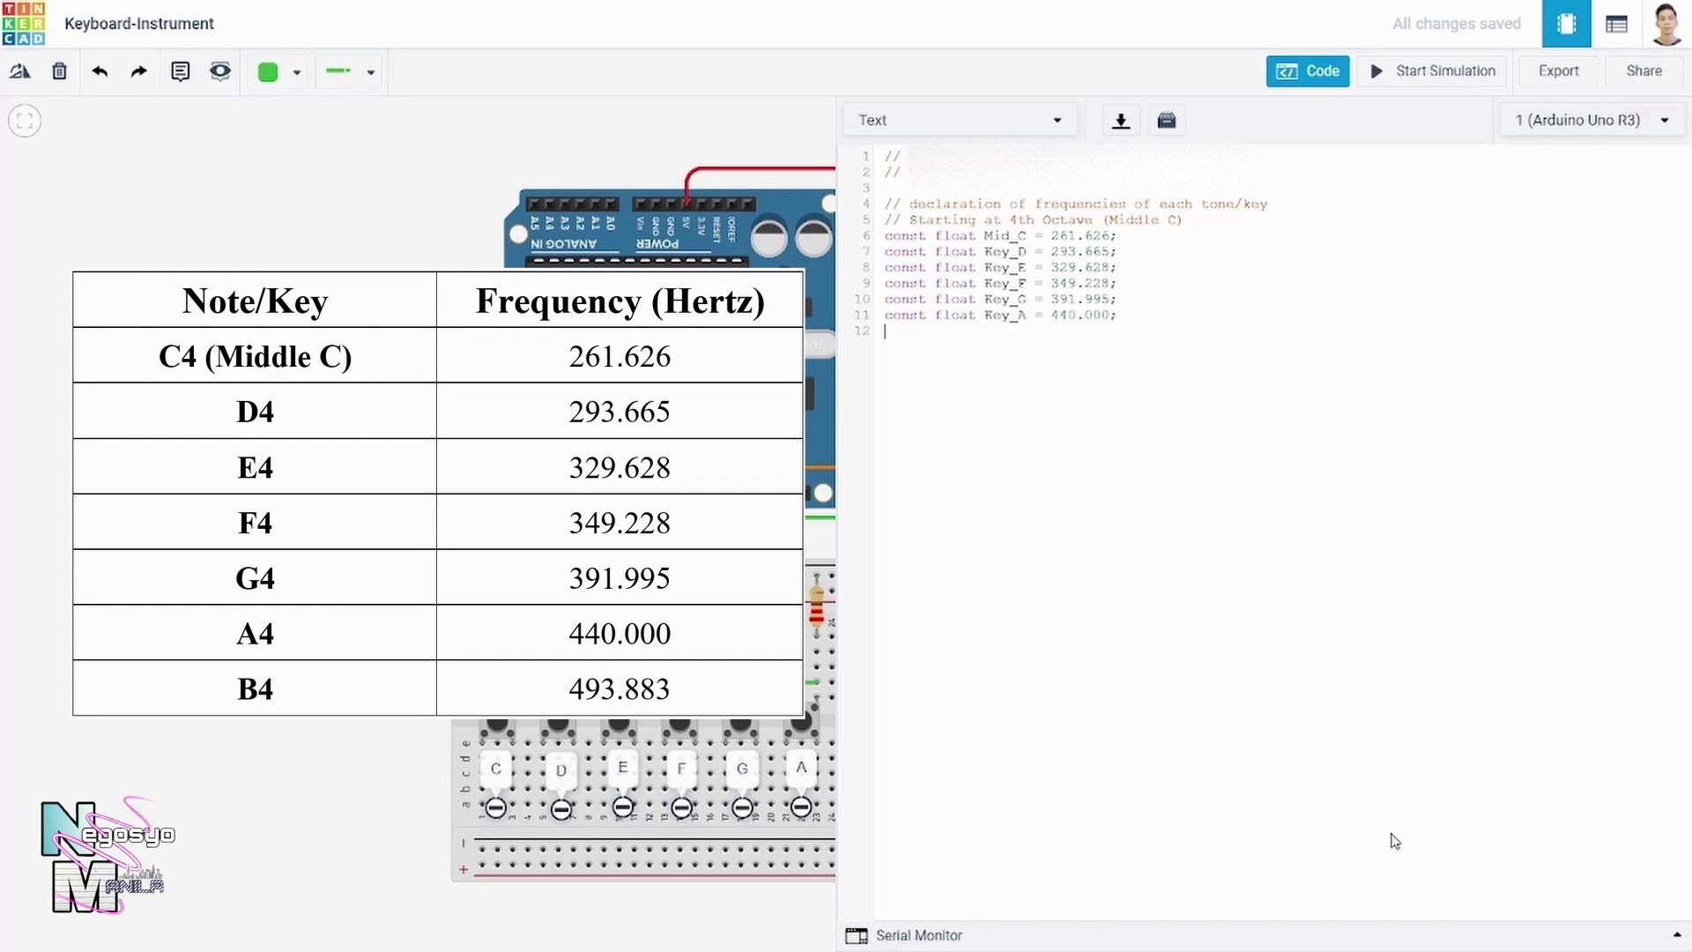
key(Return)
text(const float Key_B = 493.883;  void setup())
key(Return)
text({// Declaring Pins, 2,3,4,5,10,11,12 as Input pins)
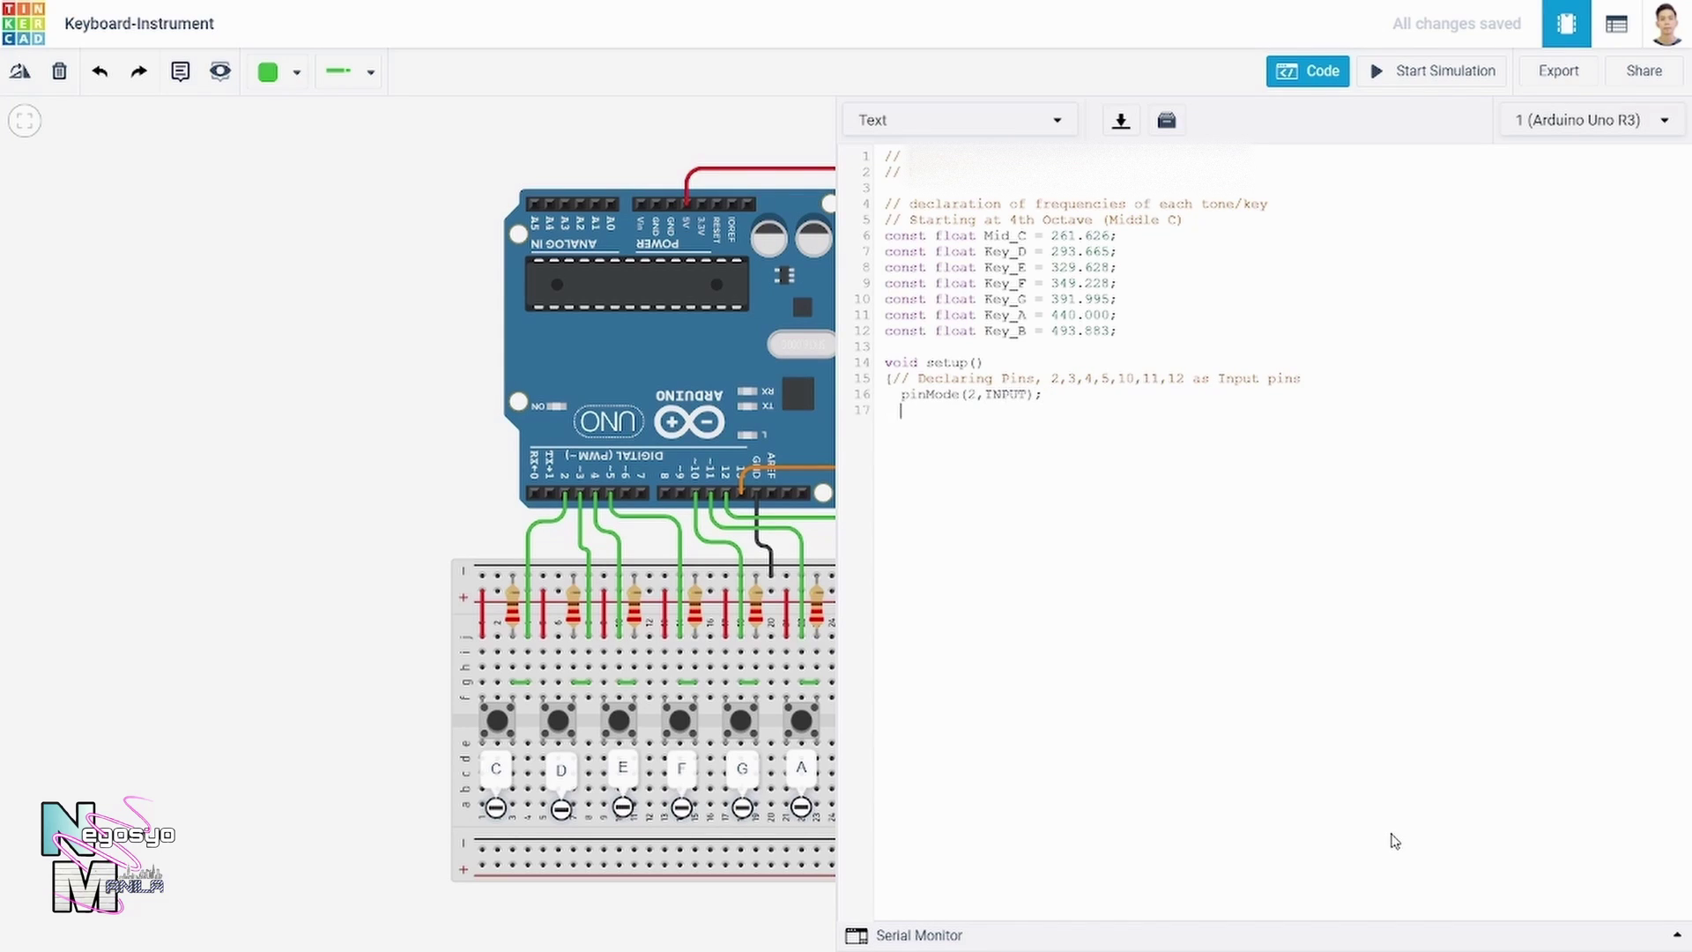
Step: Set pins 5, 10, 11 and 12 as INPUT and close setup()
text(,INPUT);)
key(Return)
text(pinMode(5,INPUT);)
key(Return)
key(Return)
text(pinMode(10,INPUT);)
key(Return)
text(pinMode(11,INPUT);)
key(Return)
text(pinMode(12,INPUT);)
key(Return)
text(})
key(Return)
key(Return)
Step: Start loop() with while/tone blocks playing Mid_C and Key_D on pin 13 for pins 2 and 3
text(void loop())
key(Return)
text({   while (digitalRead(2)== HIGH) { // While this button )
text(C is pressed,)
key(Return)
text(tone(13, Mid_C); }  // Buzzer will produce a sound w/ freq)
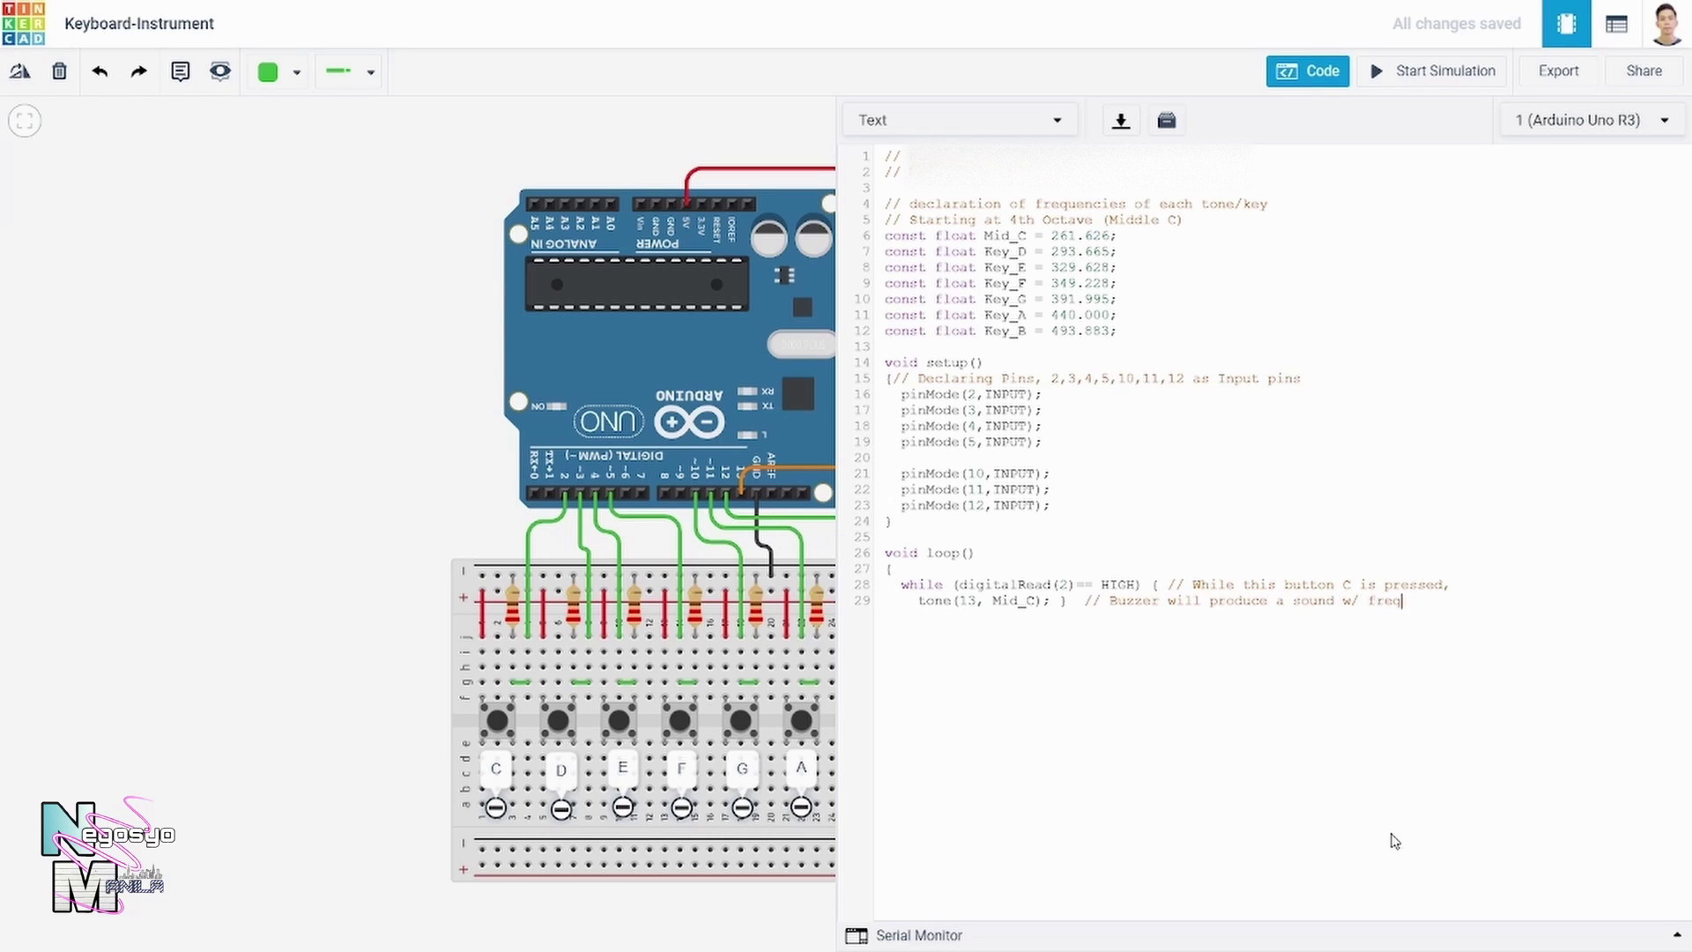
key(Return)
text(while (digitalRead(3)== HIGH) { // While this button D is pressed,)
key(Return)
text(tone(13, Key_D); } // Buzzer will produce a sound w/ freqz =  293.665)
key(Return)
Step: Add while/tone blocks for buttons E, F and G on pins 4, 5 and 10
key(Return)
text(while (digitalRead(4)== HIGH) { // While this button E is pressed,)
key(Return)
text(tone(13, Key_E); } // Buzzer will produce a sound w/ freqz = 329.628)
key(Return)
key(Return)
text(while (digitalRead(5)== HIGH) { // While this button F is pressed,)
key(Return)
text(tone(13, Key_F); } // Buzzer will produce a sound w/ freqz = 349.228)
key(Return)
key(Return)
text(while (digitalRead(10)== HIGH) { // While this button G is pressed,)
key(Return)
text(tone(13, Key_G); } // Buzzer will produce a sound w/ freqz = 391.995)
Step: Add the A and B blocks on pins 11 and 12, end with noTone(13), and widen the circuit view
key(Return)
key(Return)
text(while (digitalRead(11)== HIGH) { // While this button A is pressed,)
key(Return)
text(tone(13, Key_A); } // Buzzer will produce a sound w/ freqz = 440.000)
key(Return)
key(Return)
text(while (digitalRead(12)== HIGH) { // While this button B is pressed,)
key(Return)
text(tone(13, Key_B); } // Buzzer will produce a sound w/ freqz = 493.883)
key(Return)
key(Return)
text(noTone(13); // if nothing is pressed, no sound will be p)
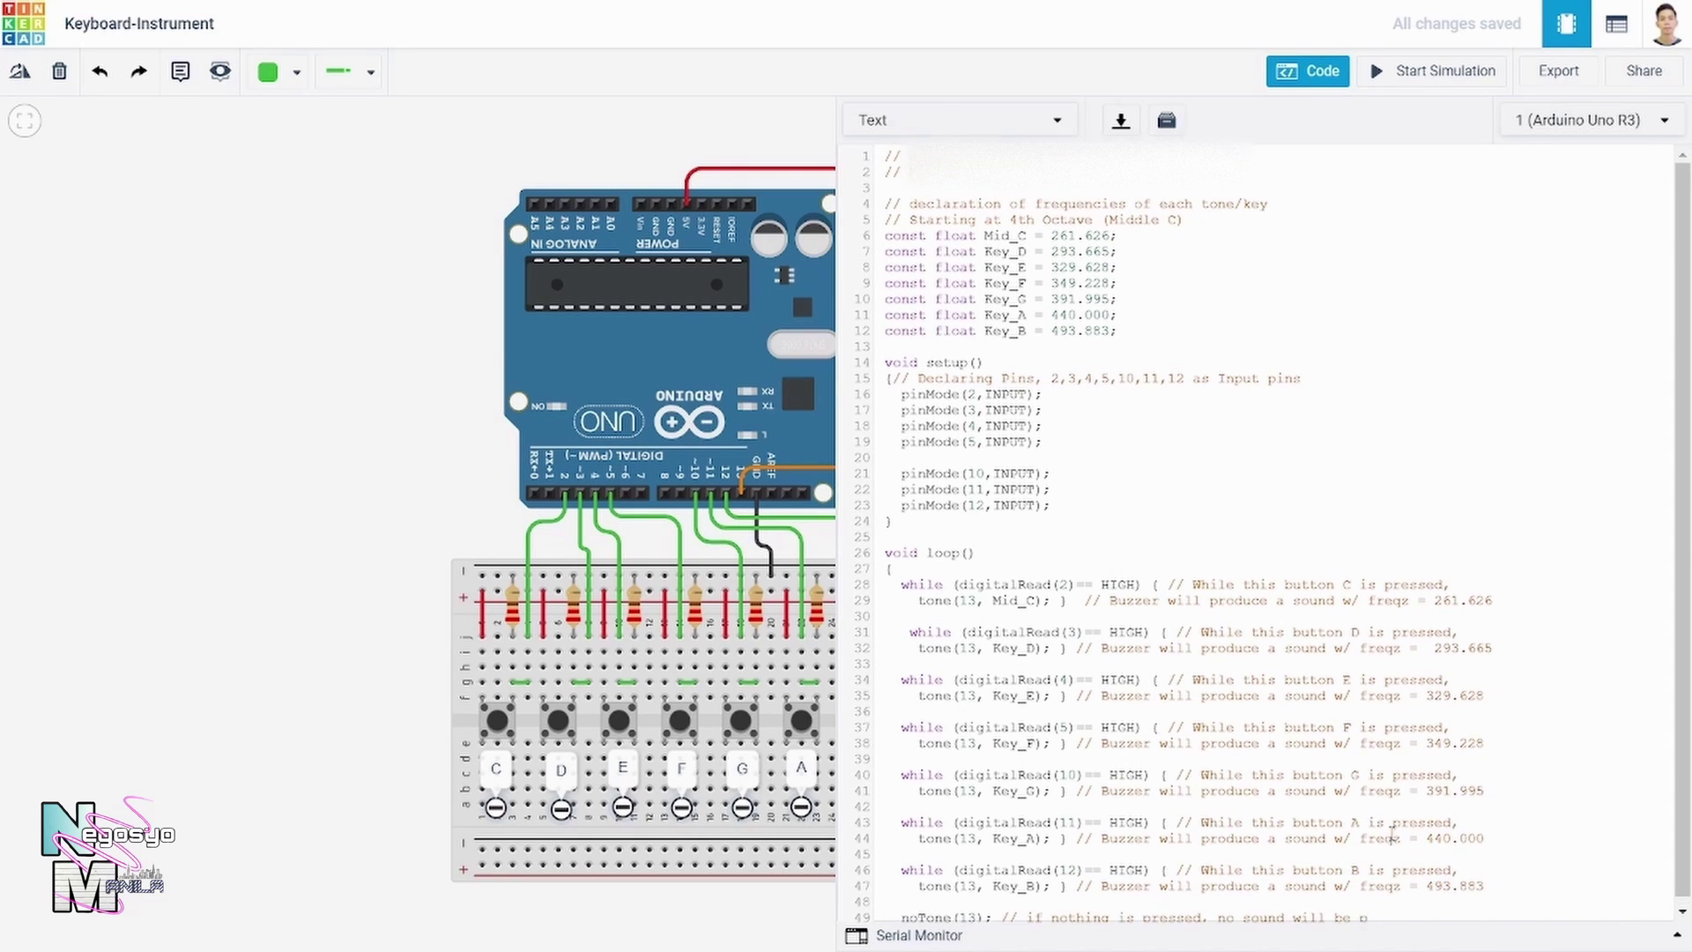
drag(837, 568, 1105, 586)
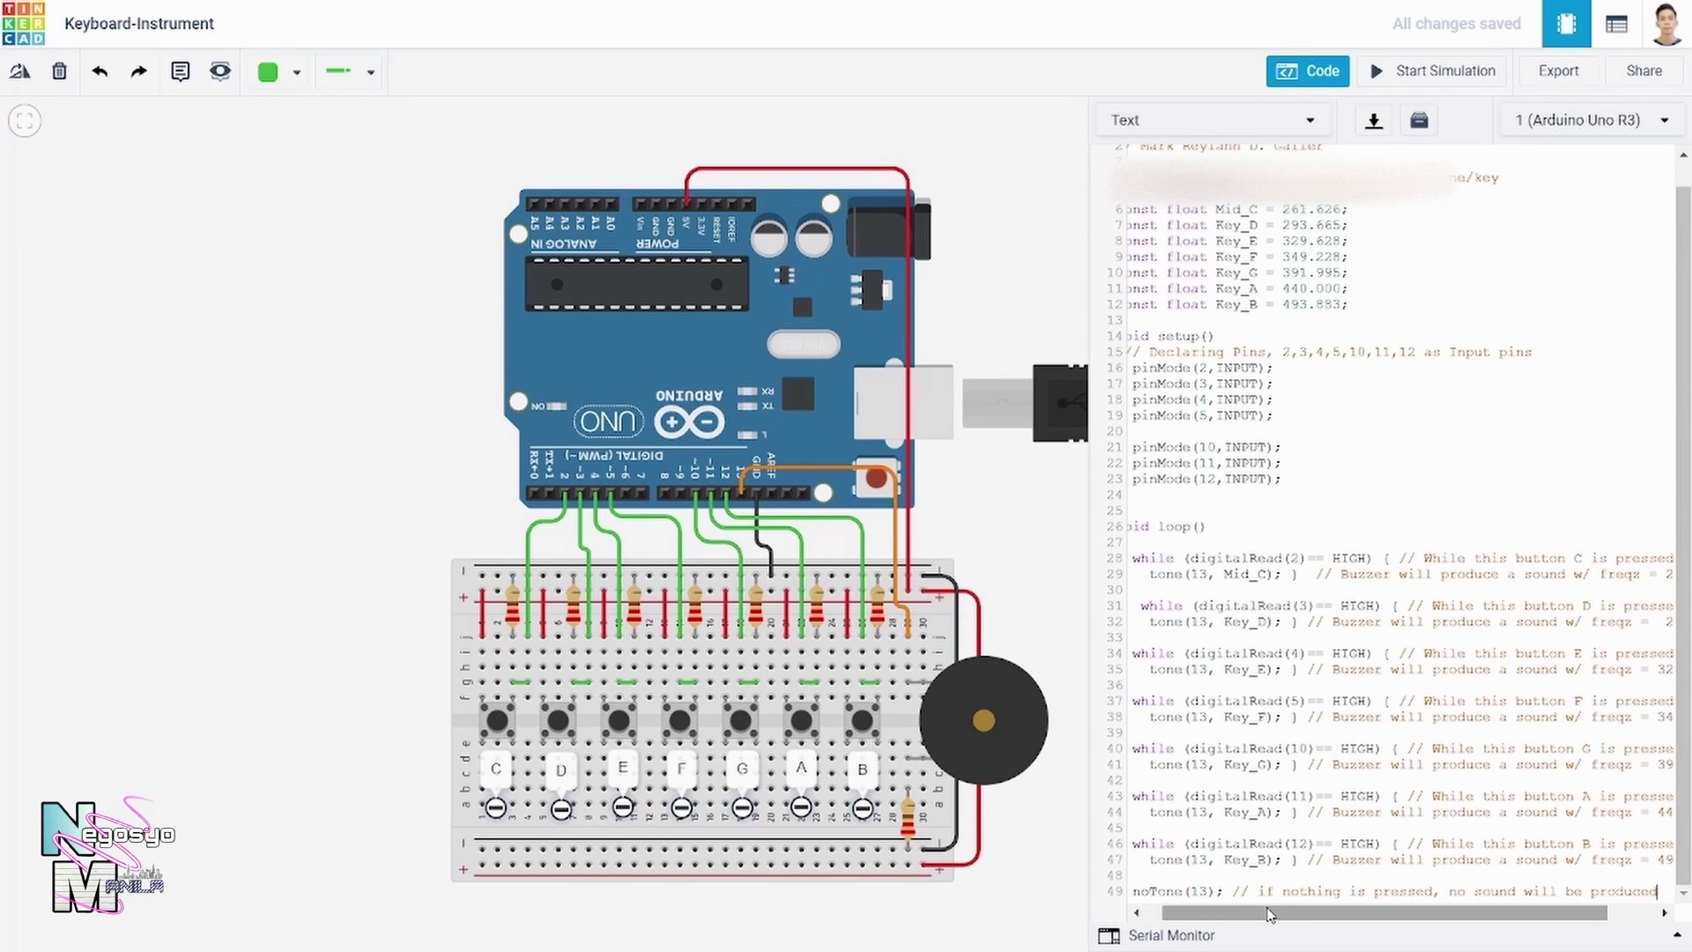
scroll(1269, 914, down, 1)
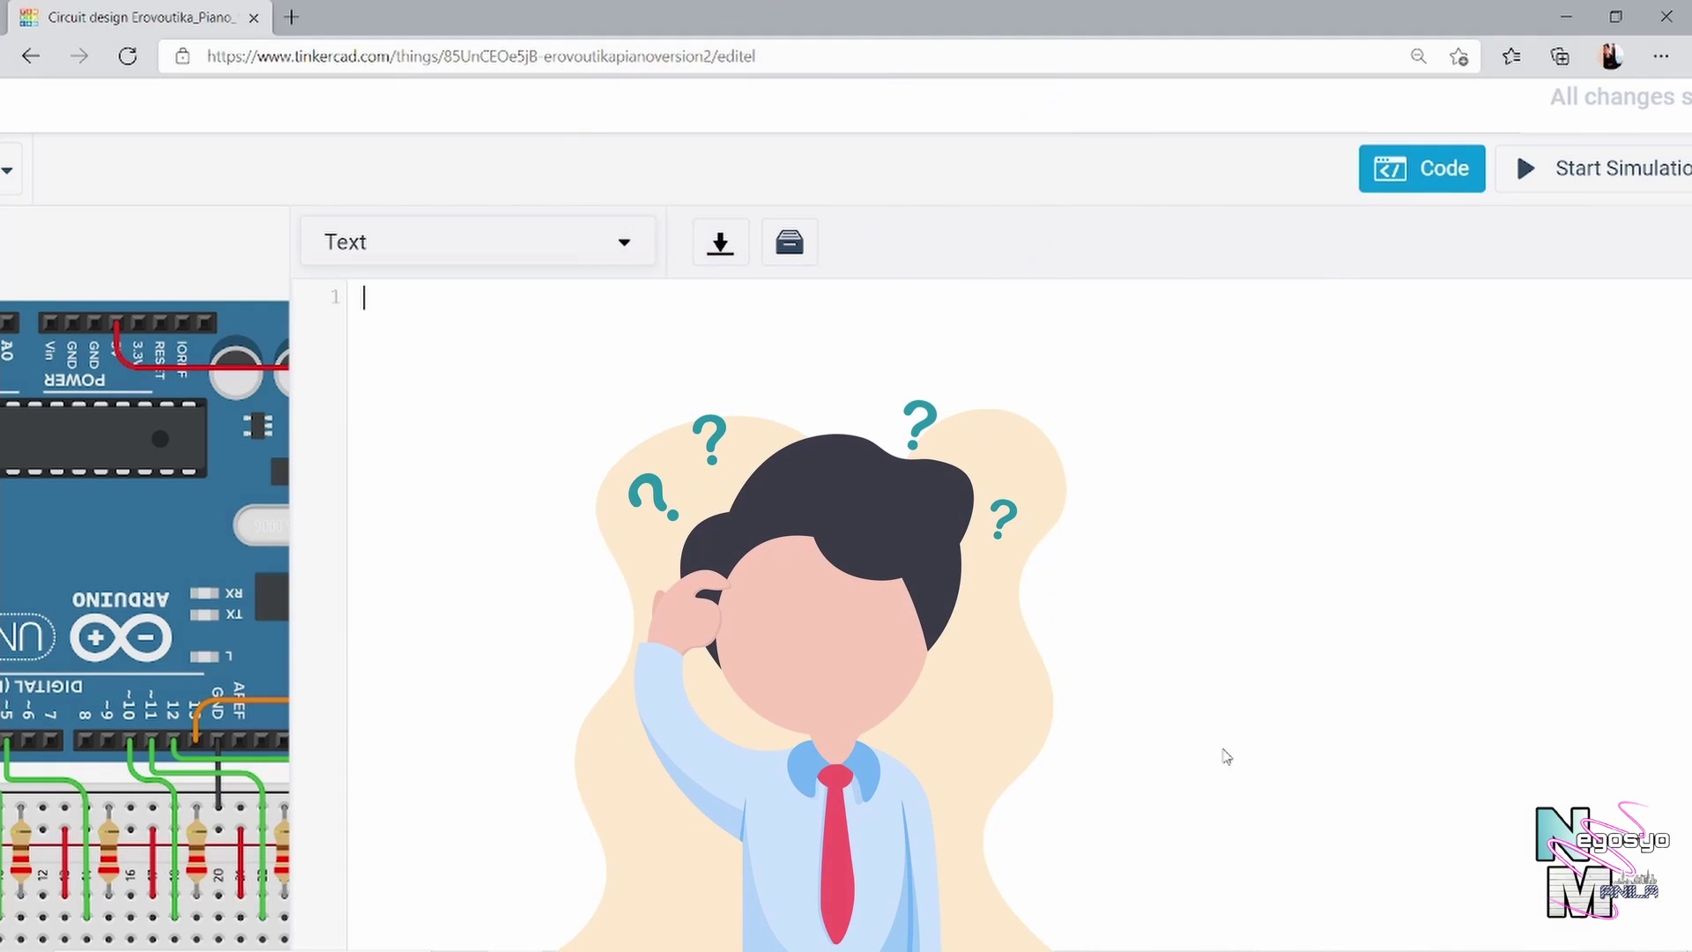
Step: Declare the KeyTone frequency array, Pins array {2,3,4,5,10,11,12} and index i = 0
text(laration of frequencies of each tone/key)
key(Return)
text(const float KeyTone[]={261.626,293.665,329.628,349.228,391.995,440.000,493.883};)
key(Return)
text(int Pins[] = {2,3,4,5,10,11,12};)
key(Return)
text(int i = 0; // index to be used in loops)
Step: Write setup() with a for loop setting each Pins[i] as INPUT
key(Return)
key(Return)
text(void setup())
key(Return)
text({)
key(Return)
text(for  (i=0; )
text(i<7; i++){ // recuding repetitive lines)
key(Return)
text(pinMode(Pins[i],INPUT); } // declaring each pin as an Input.)
key(Return)
key(braceright)
Step: Write loop() with a for loop playing each key's tone while Pins[i] is HIGH, then noTone(13)
key(Return)
key(Return)
text(void loop())
key(Return)
text({)
key(Return)
text(for  )
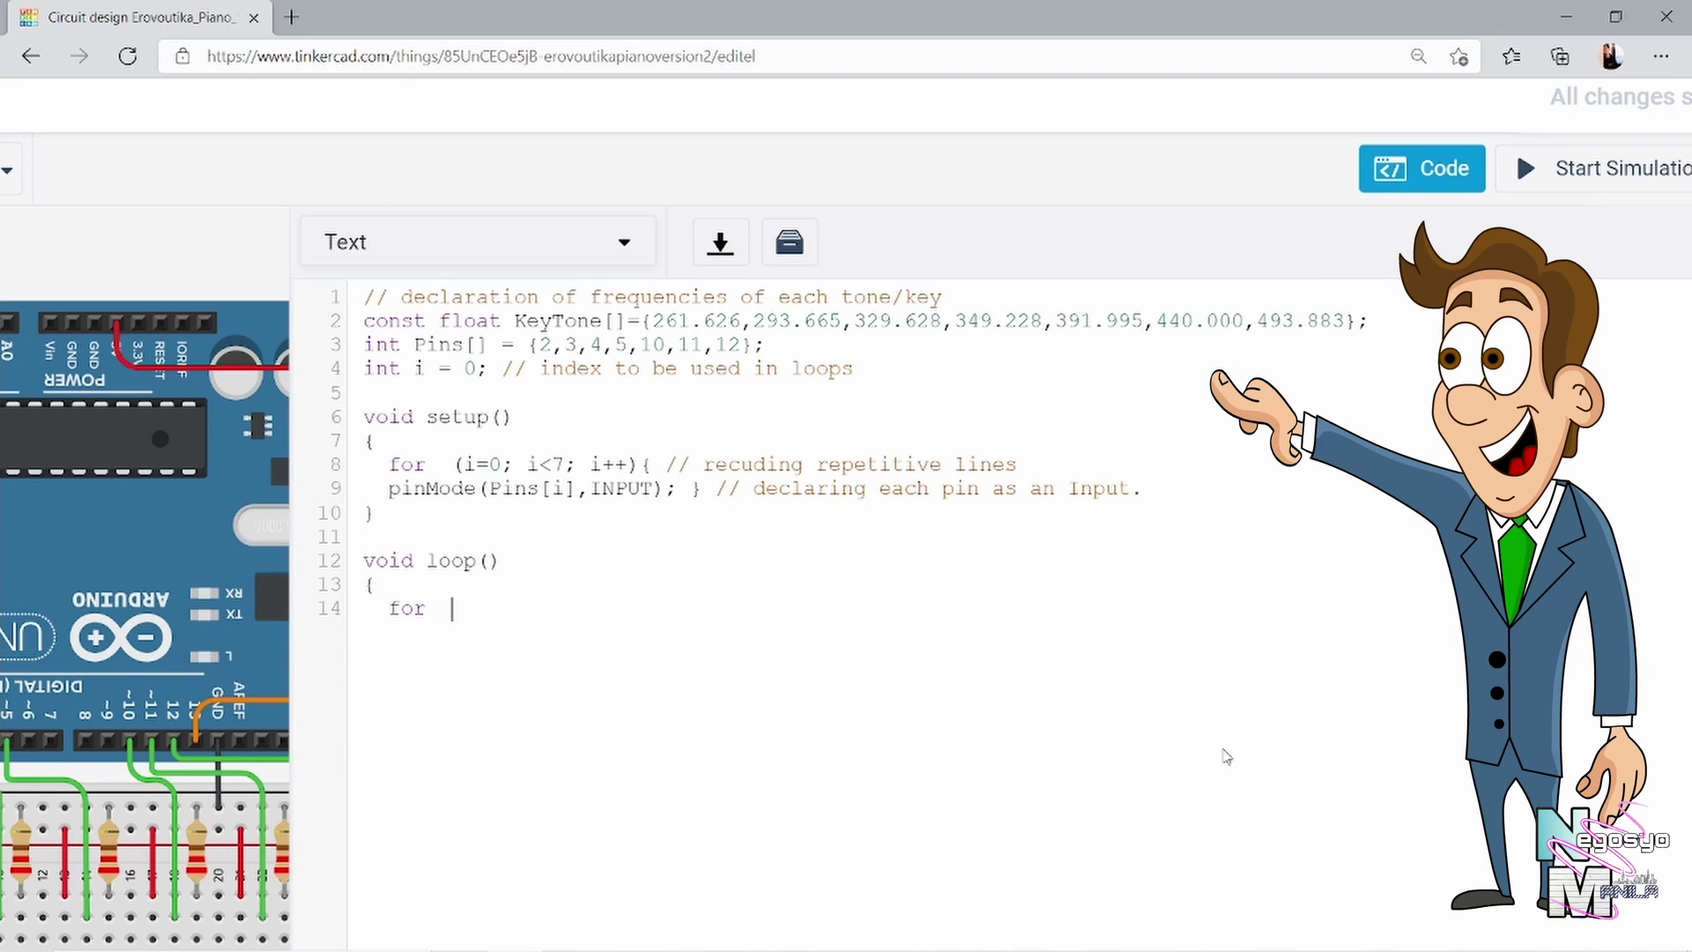
text((i=0; i<7; i++){ // recuding repetitive lines)
key(Return)
text(while (digitalRead(Pins[i])=)
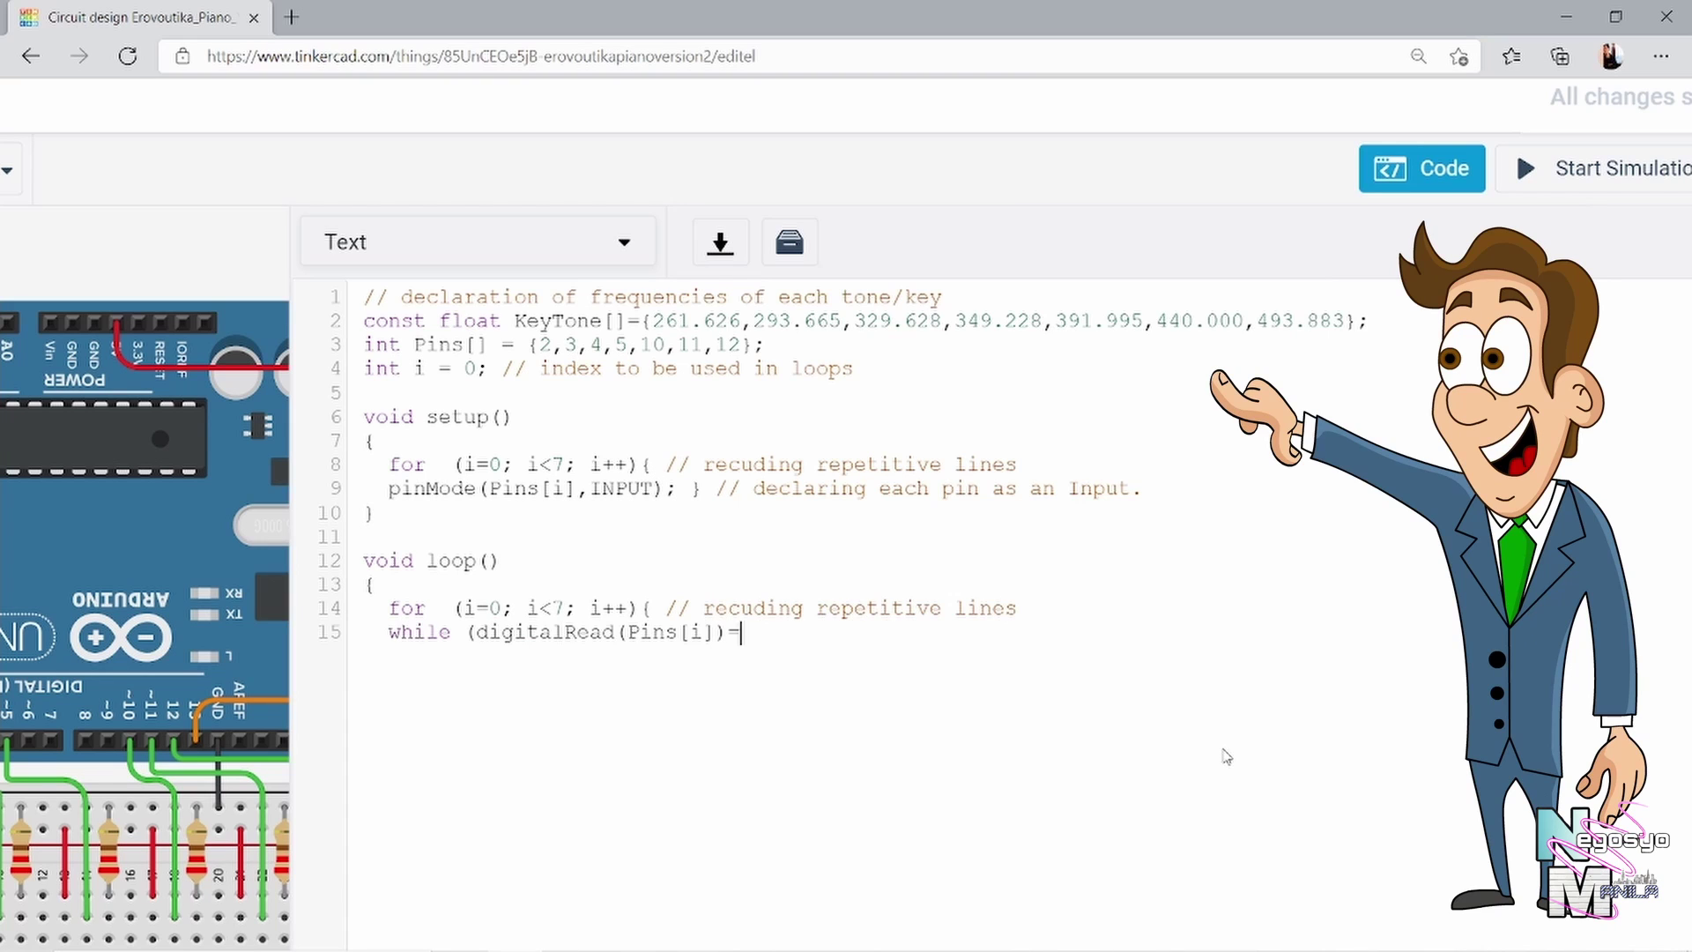
text(= HIGH) { // While button i(index) is pressed, )
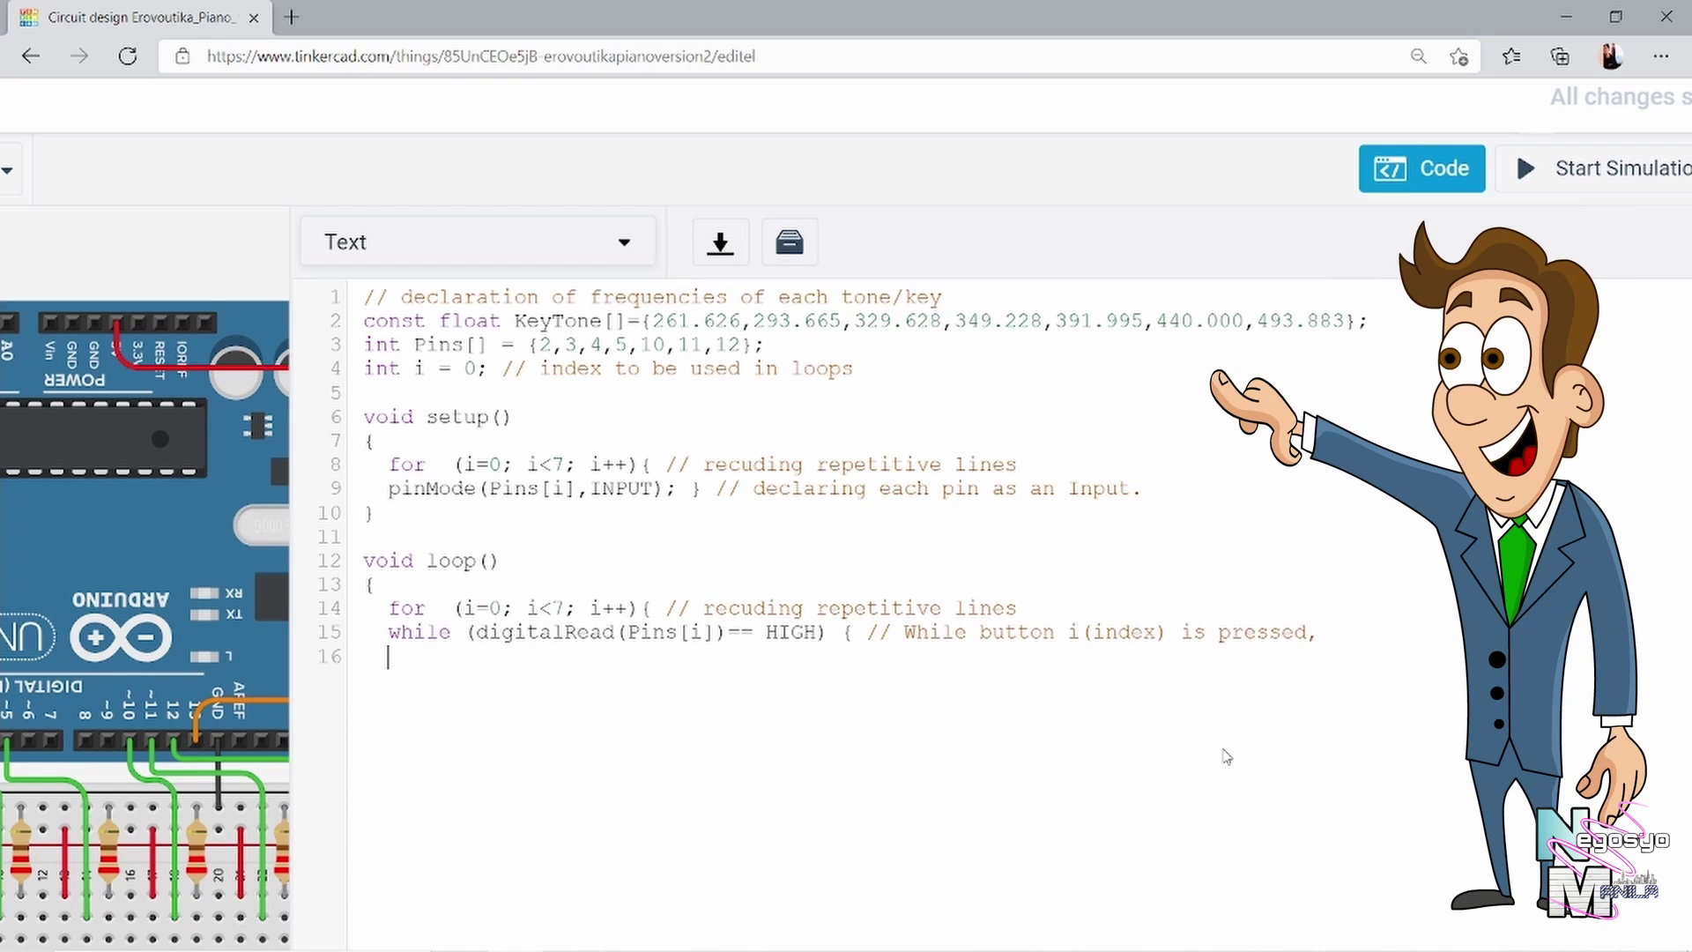
text(    tone(13, KeyTone[i]); } //Buzzer will produce a sound according to freqz determined by i (index))
key(Return)
text(noTone(13);)
key(Return)
text(})
key(Return)
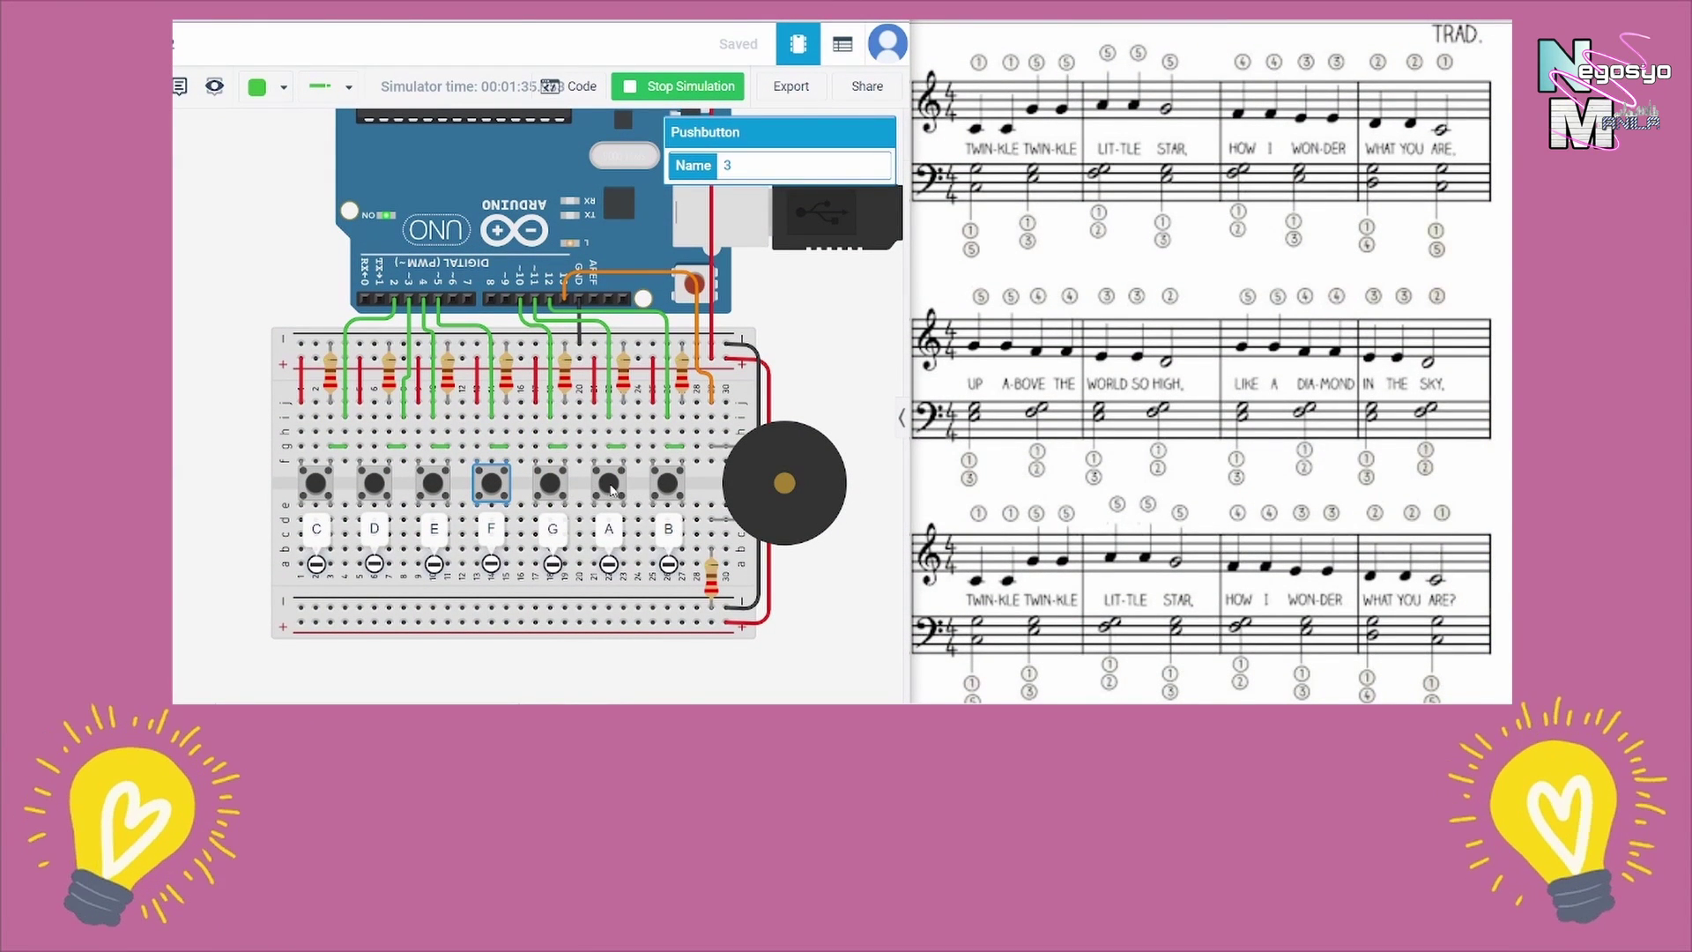
Step: Play the songs in the running simulation by pressing the C, E, G and A note buttons
click(491, 484)
click(439, 490)
click(554, 485)
click(610, 489)
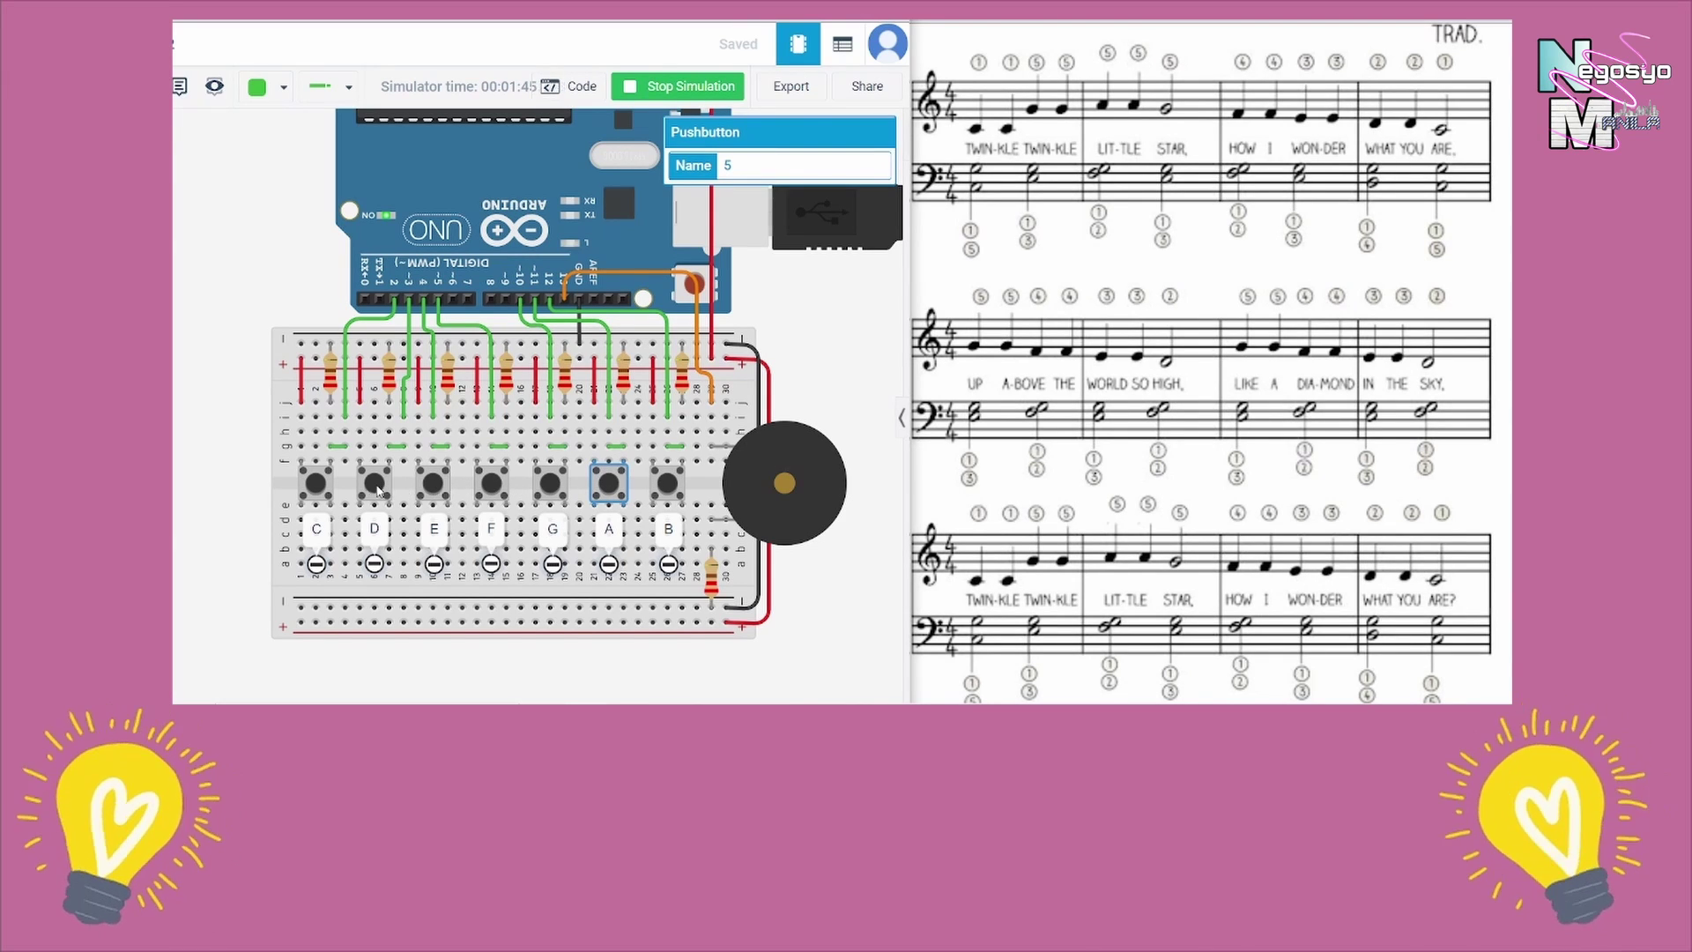
click(326, 492)
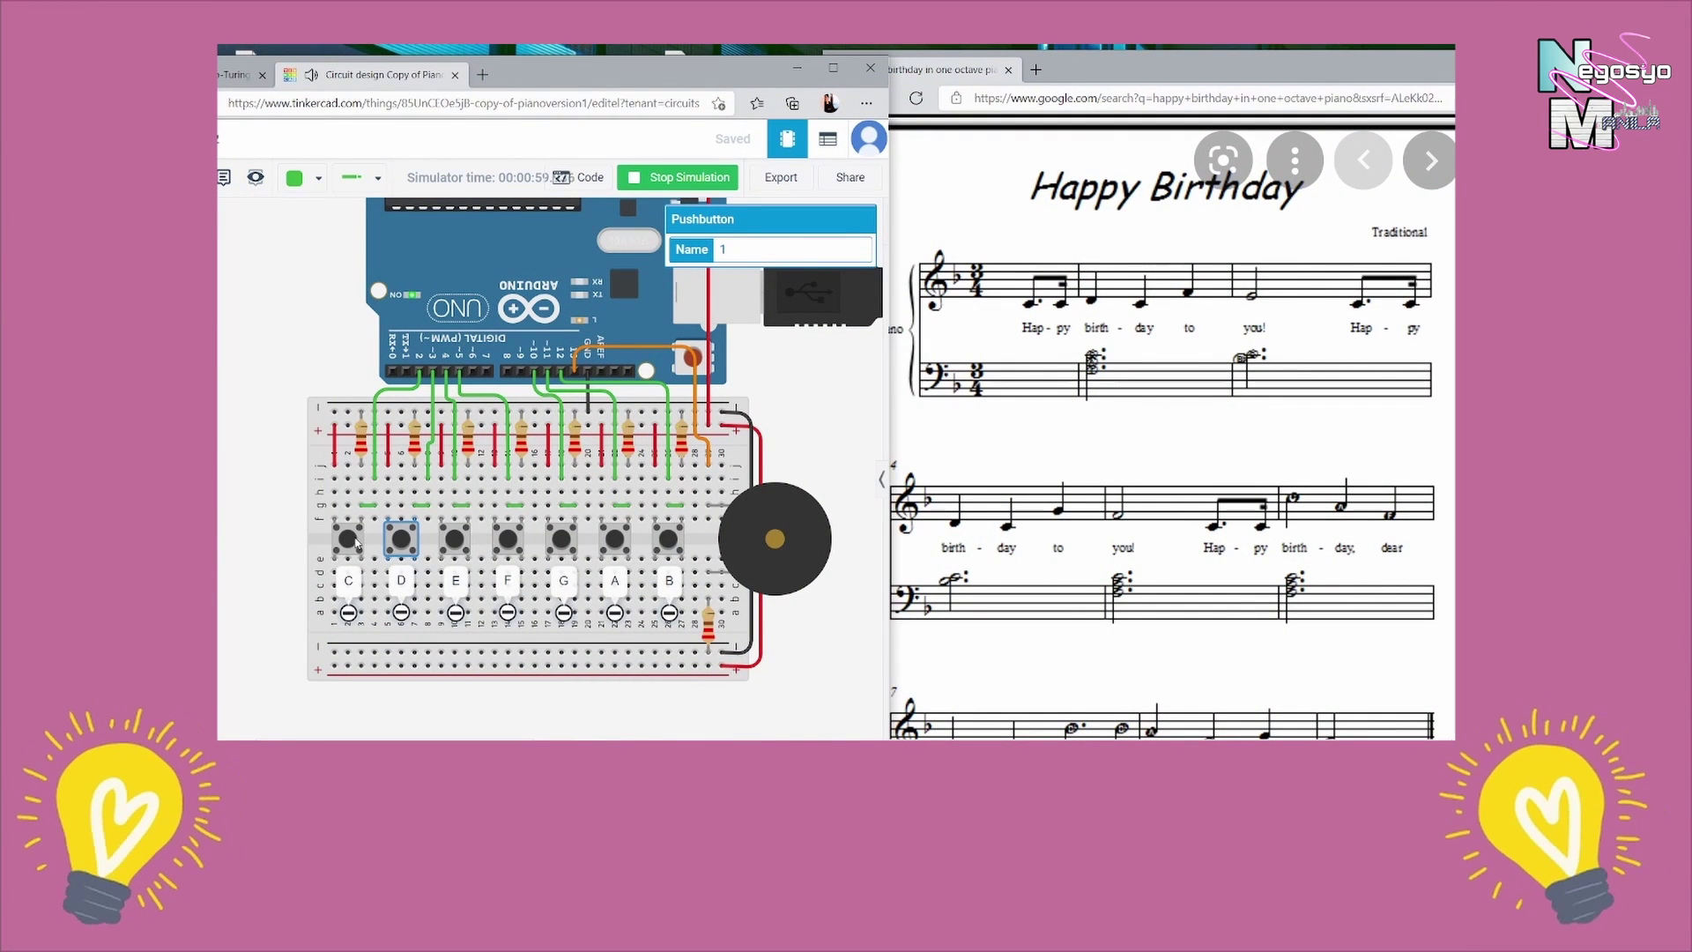
click(563, 539)
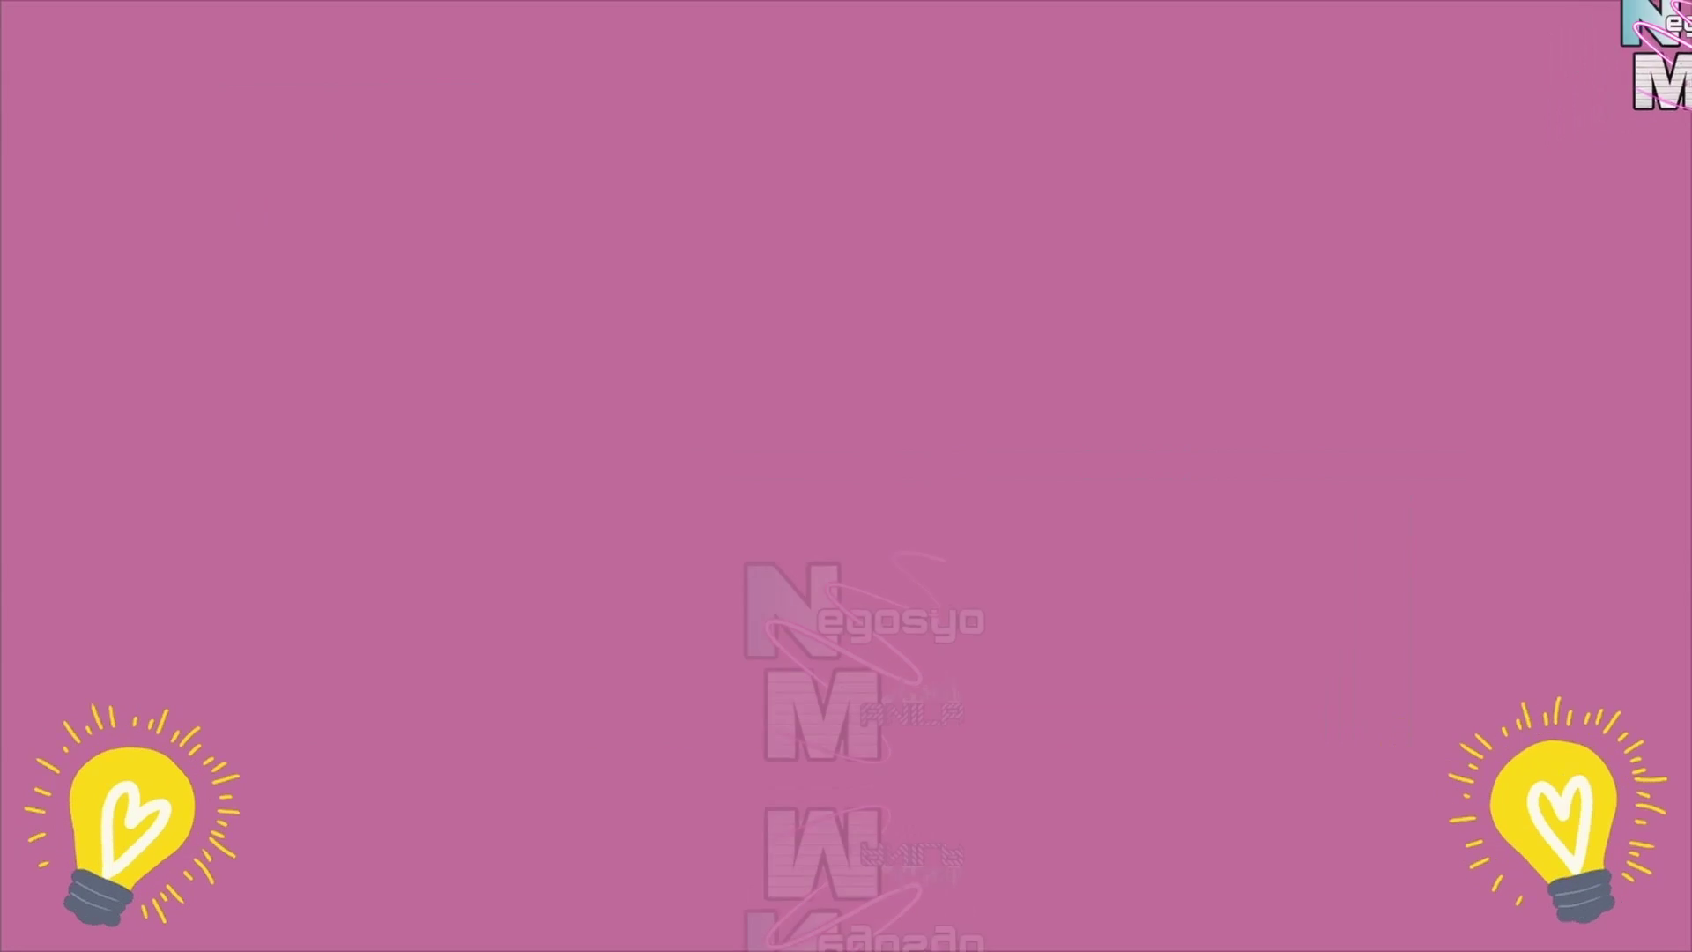